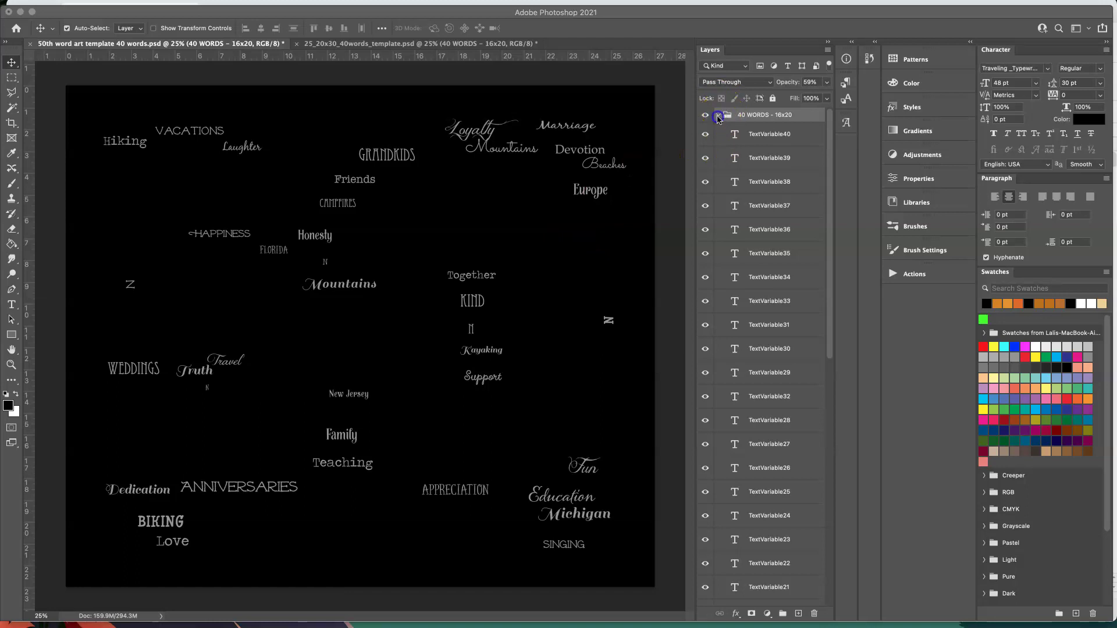
Collapse the 40 WORDS - 16x20 group, glance at the 25_20x30 template, and return to the 50th template
{"action": "left_click", "coordinate": [718, 117]}
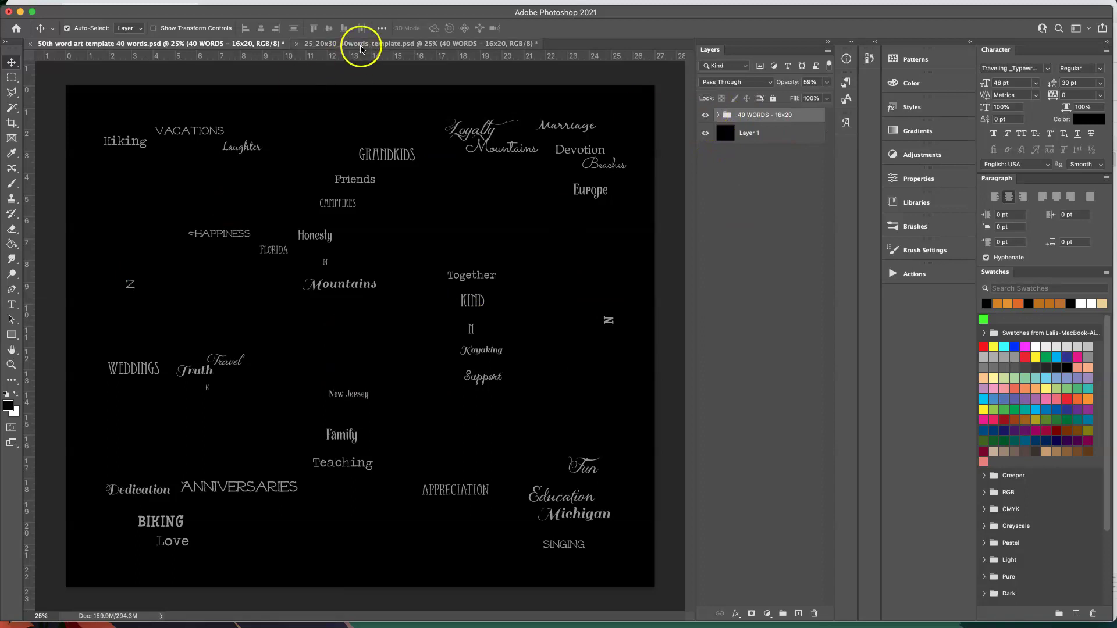
{"action": "left_click", "coordinate": [361, 44]}
{"action": "left_click", "coordinate": [207, 45]}
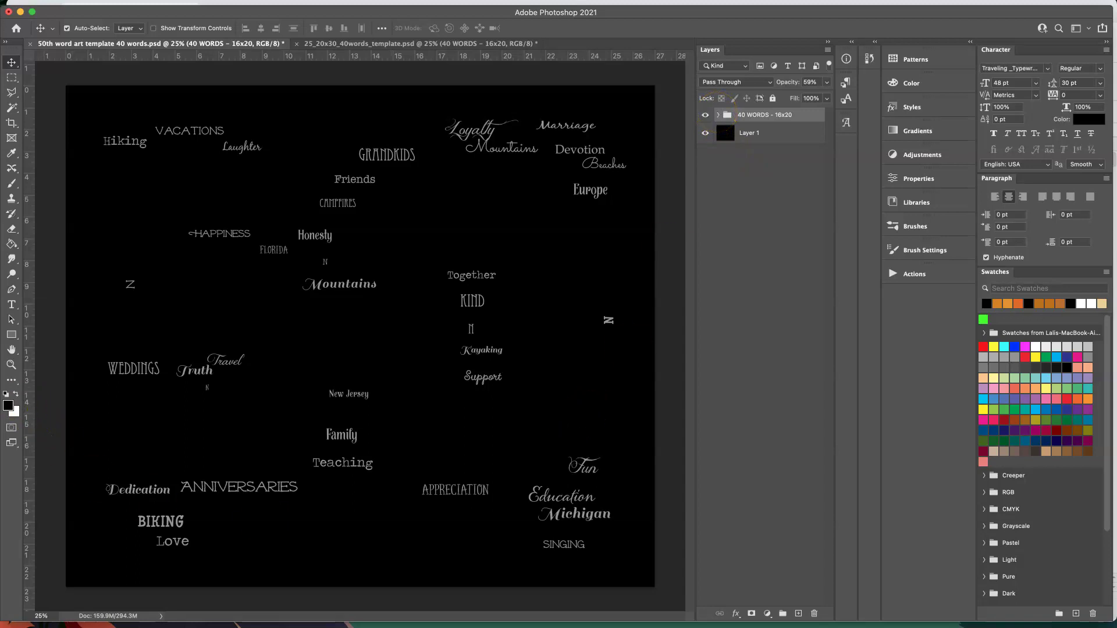
In the second order PDF, select the customer's background words list, Fun through University
{"action": "key", "text": "super+Tab"}
{"action": "scroll", "coordinate": [217, 349], "scroll_direction": "down", "scroll_amount": 5}
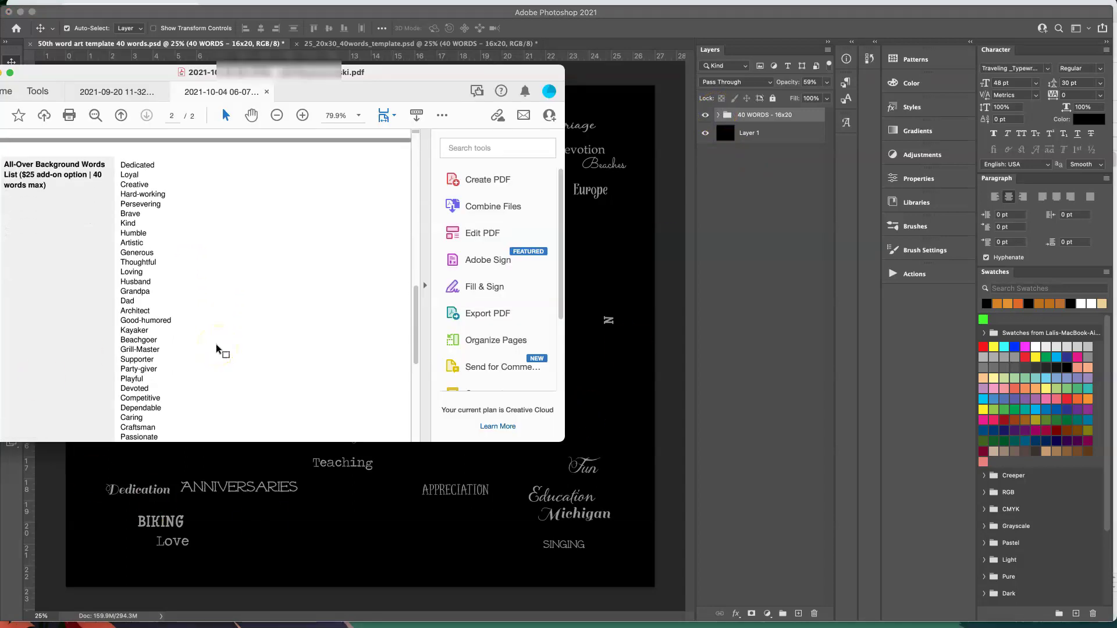
{"action": "scroll", "coordinate": [217, 349], "scroll_direction": "down", "scroll_amount": 4}
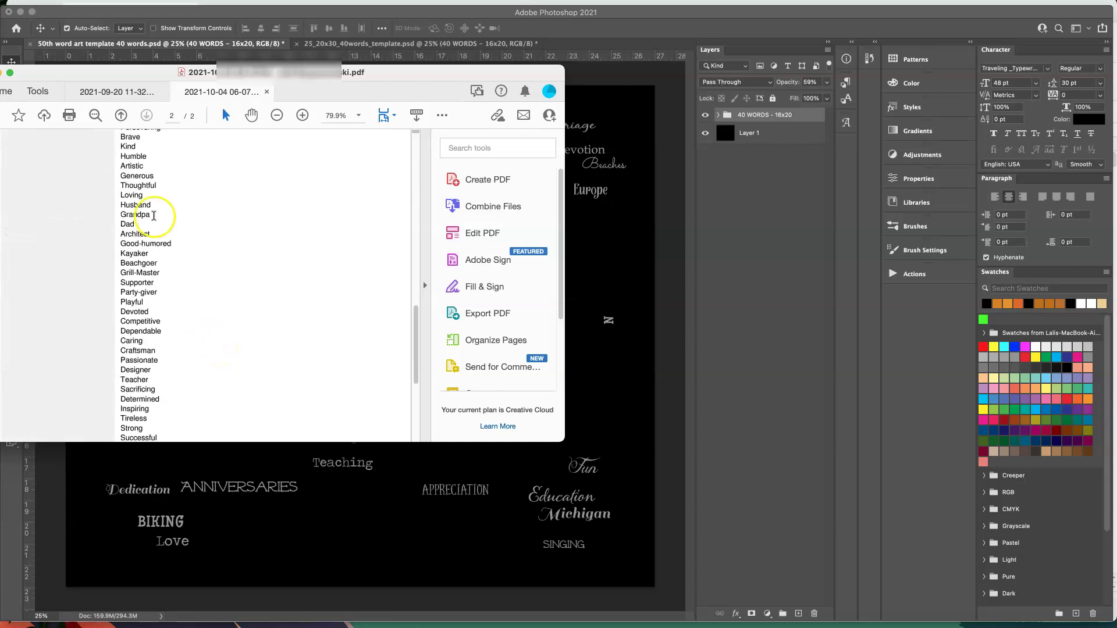
{"action": "left_click_drag", "start_coordinate": [119, 175], "coordinate": [174, 379]}
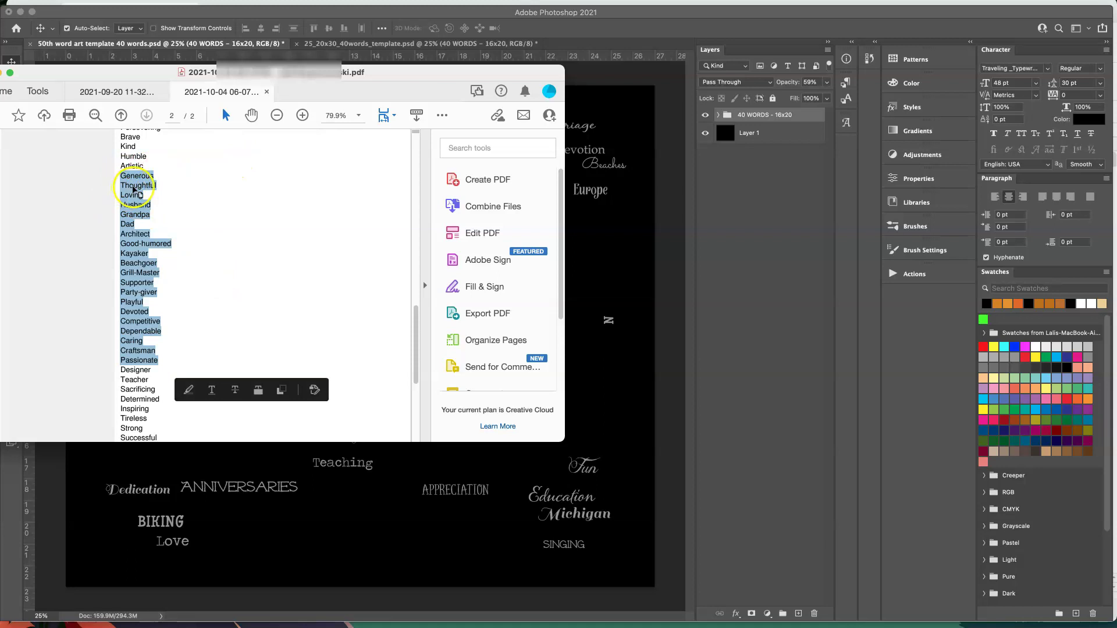
{"action": "scroll", "coordinate": [128, 175], "scroll_direction": "up", "scroll_amount": 2}
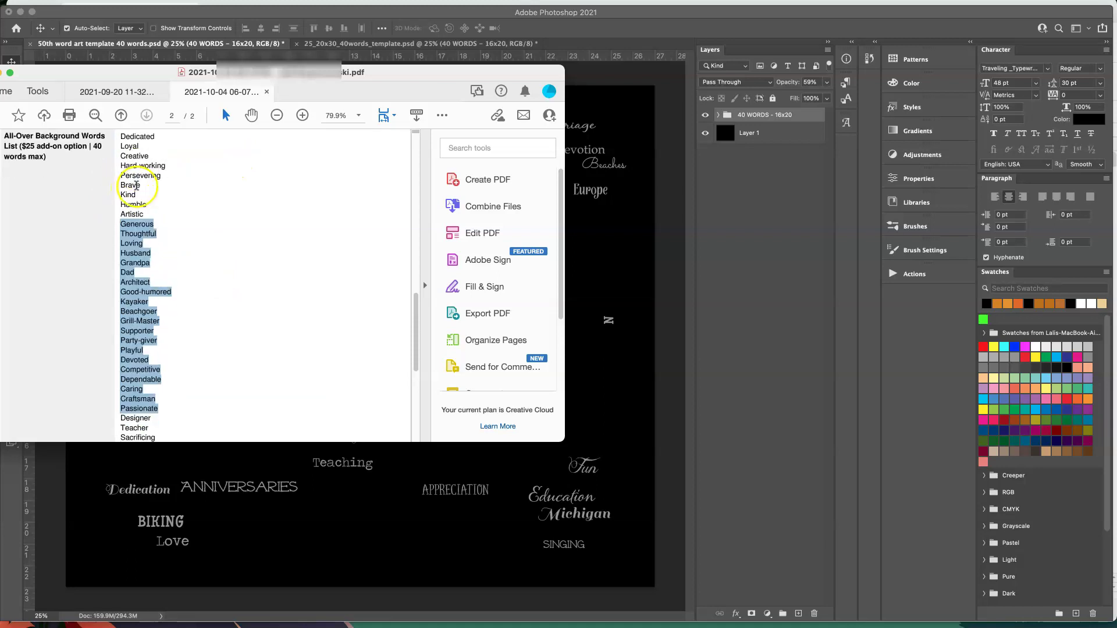
{"action": "left_click", "coordinate": [105, 92]}
{"action": "left_click_drag", "start_coordinate": [121, 260], "coordinate": [212, 277]}
{"action": "key", "text": "super+c"}
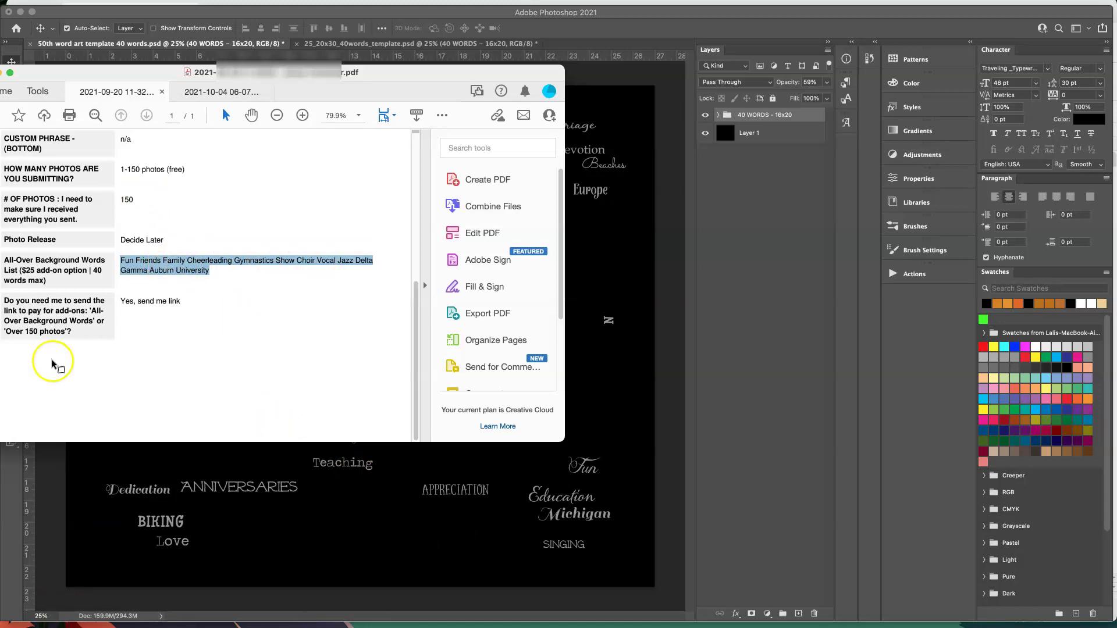
{"action": "left_click_drag", "start_coordinate": [65, 73], "coordinate": [85, 72]}
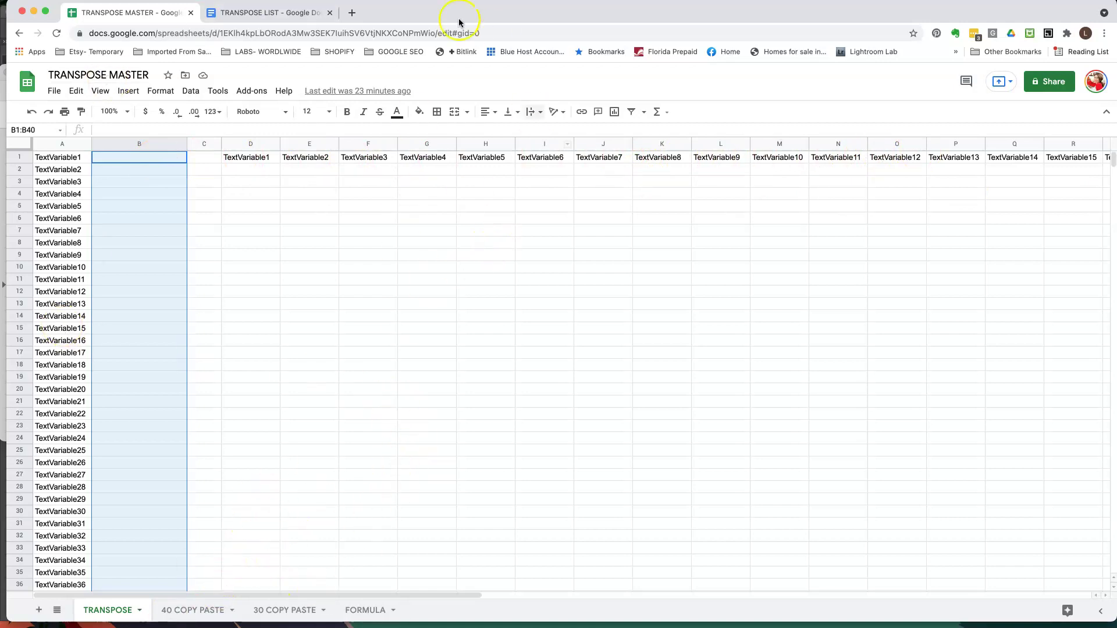
In TRANSPOSE LIST, delete the old word list and paste in the customer's words
{"action": "left_click", "coordinate": [253, 13]}
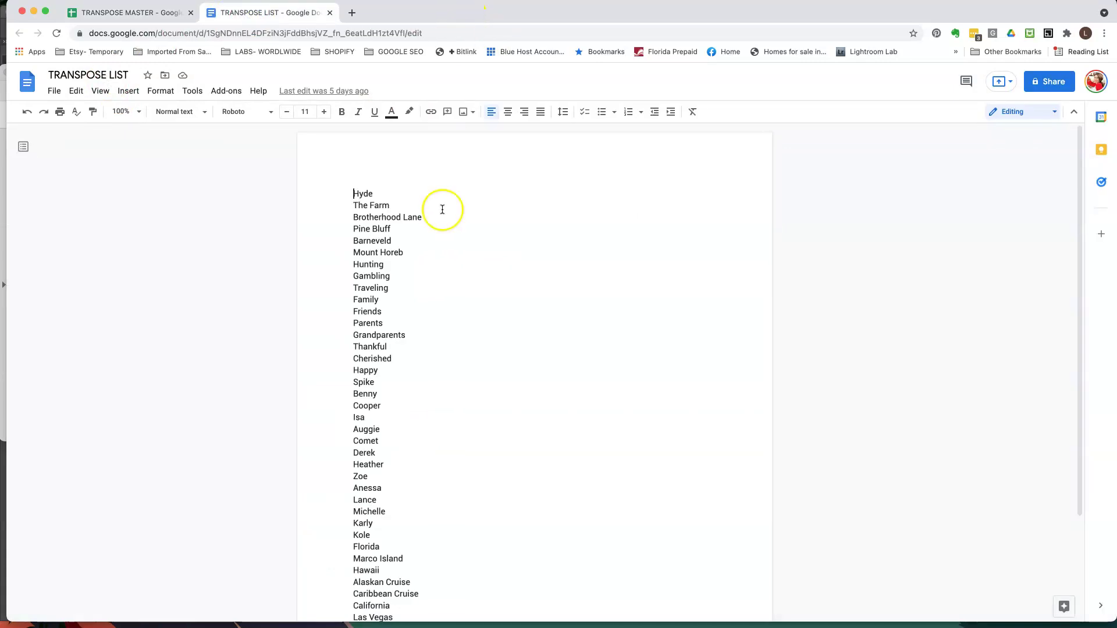
{"action": "scroll", "coordinate": [429, 222], "scroll_direction": "down", "scroll_amount": 1}
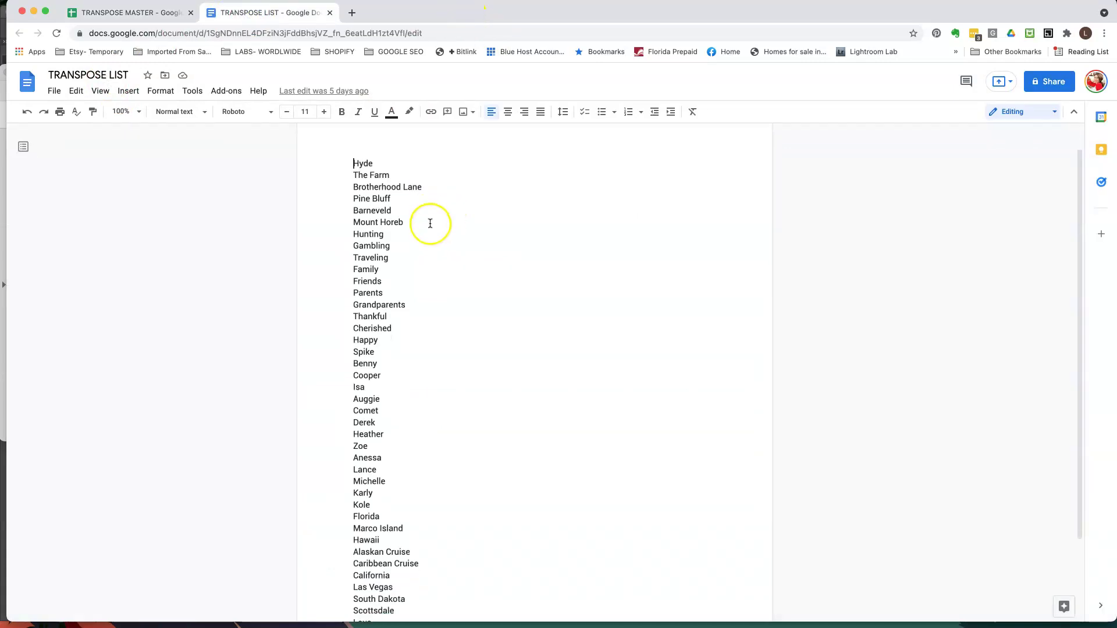
{"action": "left_click", "coordinate": [1, 124]}
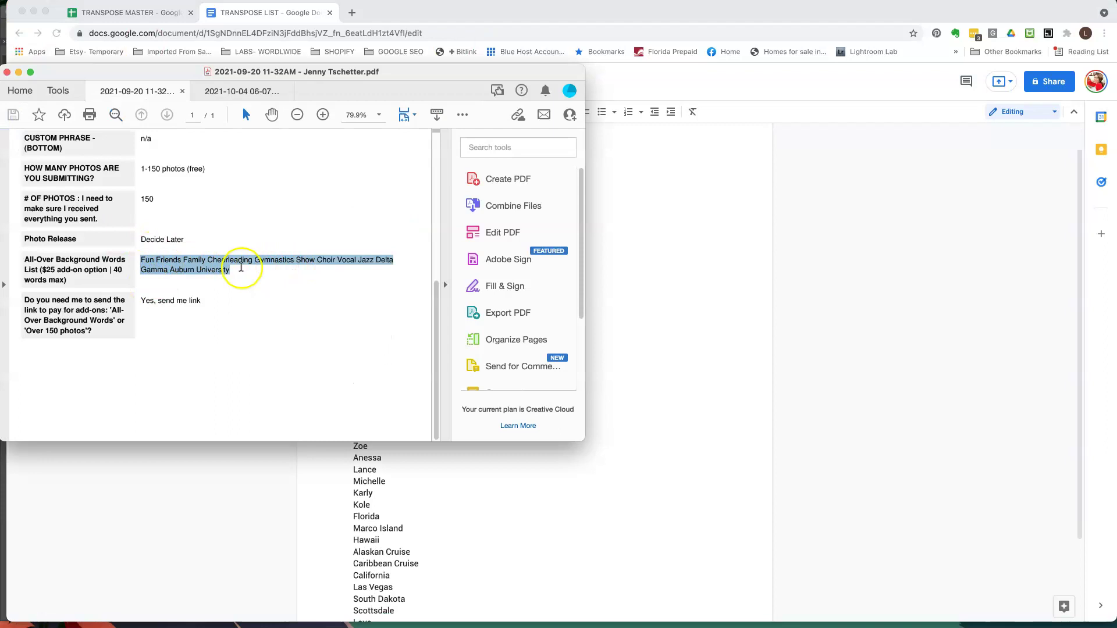
{"action": "left_click", "coordinate": [756, 273]}
{"action": "scroll", "coordinate": [603, 302], "scroll_direction": "down", "scroll_amount": 1}
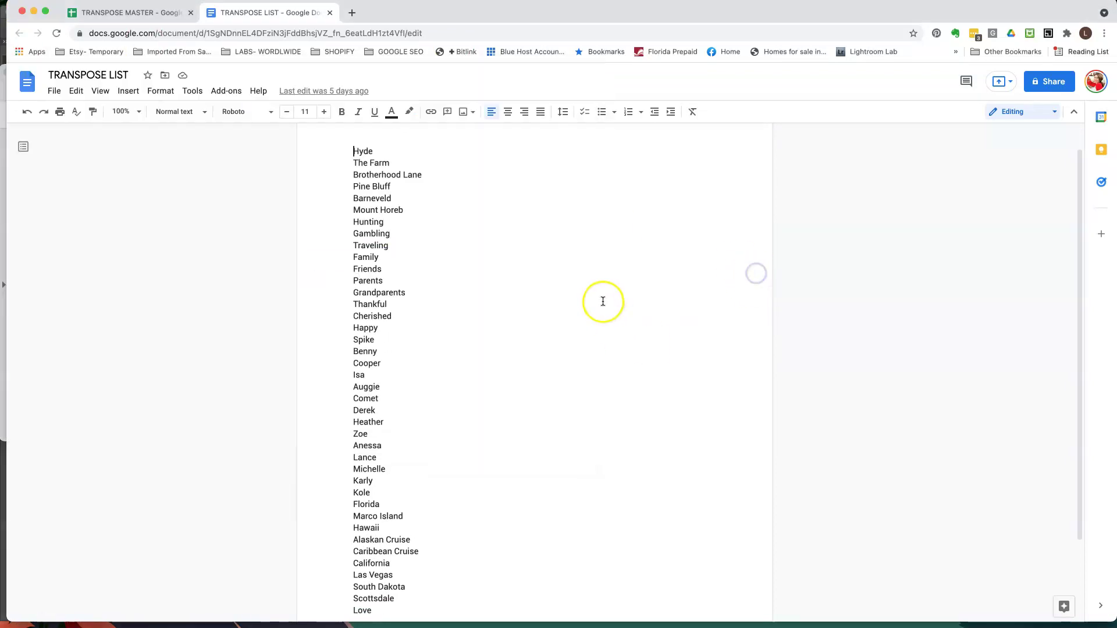
{"action": "scroll", "coordinate": [603, 301], "scroll_direction": "down", "scroll_amount": 3}
{"action": "left_click_drag", "start_coordinate": [373, 522], "coordinate": [330, 161]}
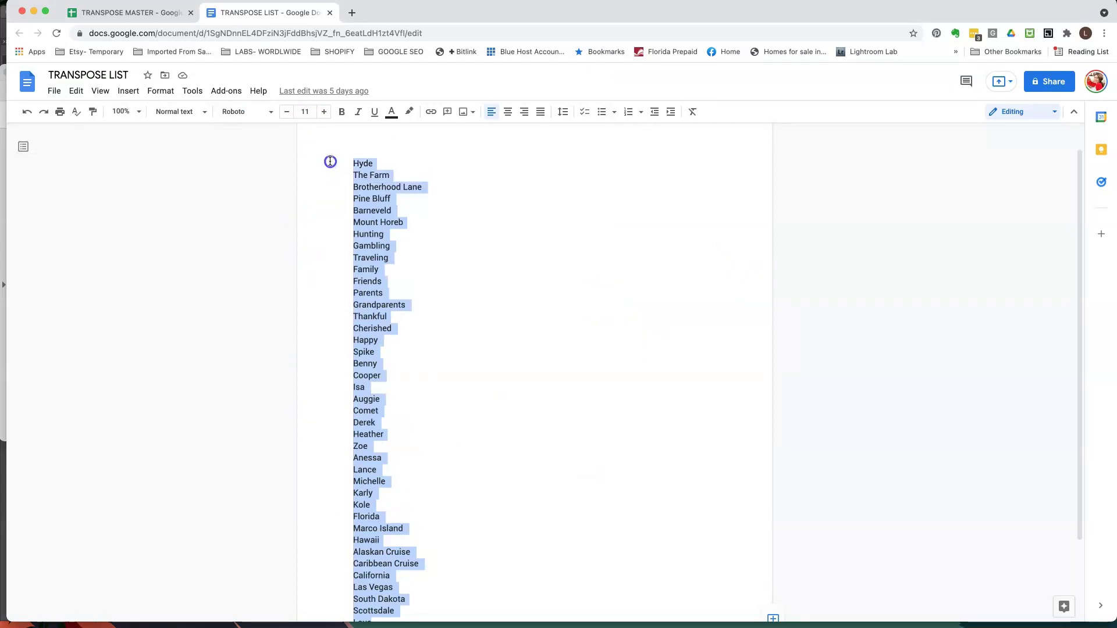
{"action": "key", "text": "BackSpace"}
{"action": "key", "text": "super+v"}
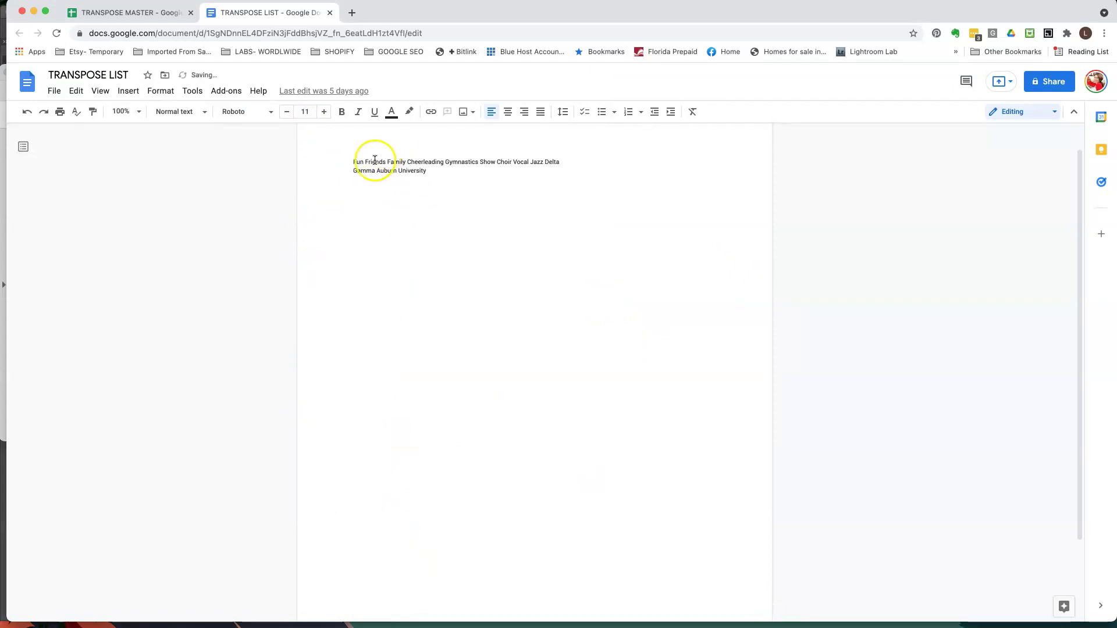
Put Friends, Family, Cheerleading, Gymnastics, Show and Choir each on their own line
{"action": "left_click", "coordinate": [366, 160]}
{"action": "key", "text": "Return"}
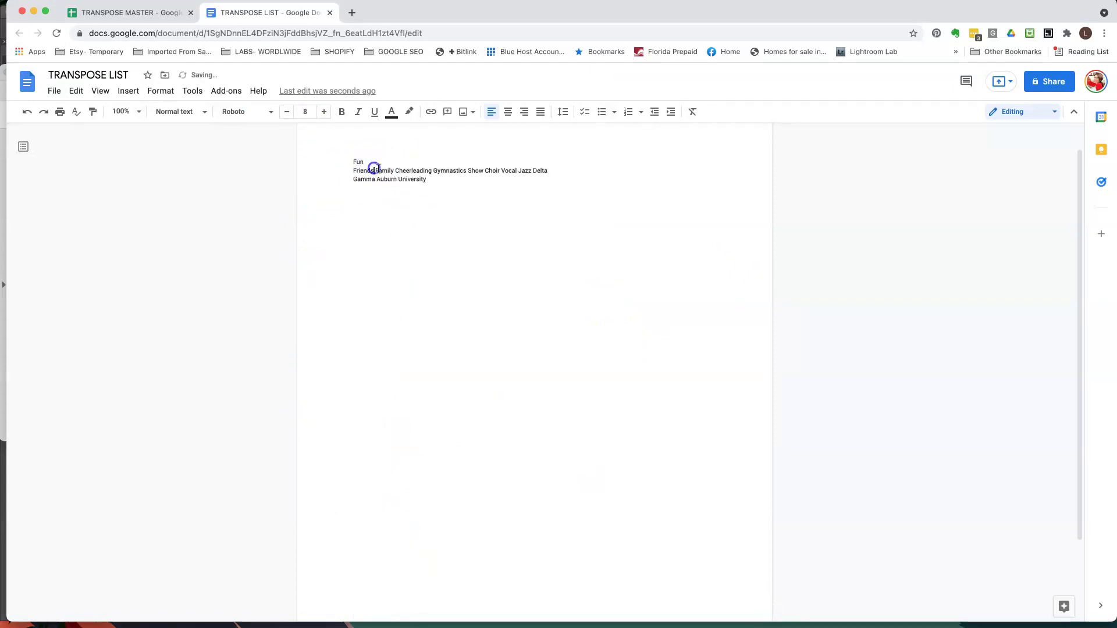
{"action": "left_click", "coordinate": [375, 170]}
{"action": "key", "text": "Return"}
{"action": "left_click", "coordinate": [375, 179]}
{"action": "key", "text": "Return"}
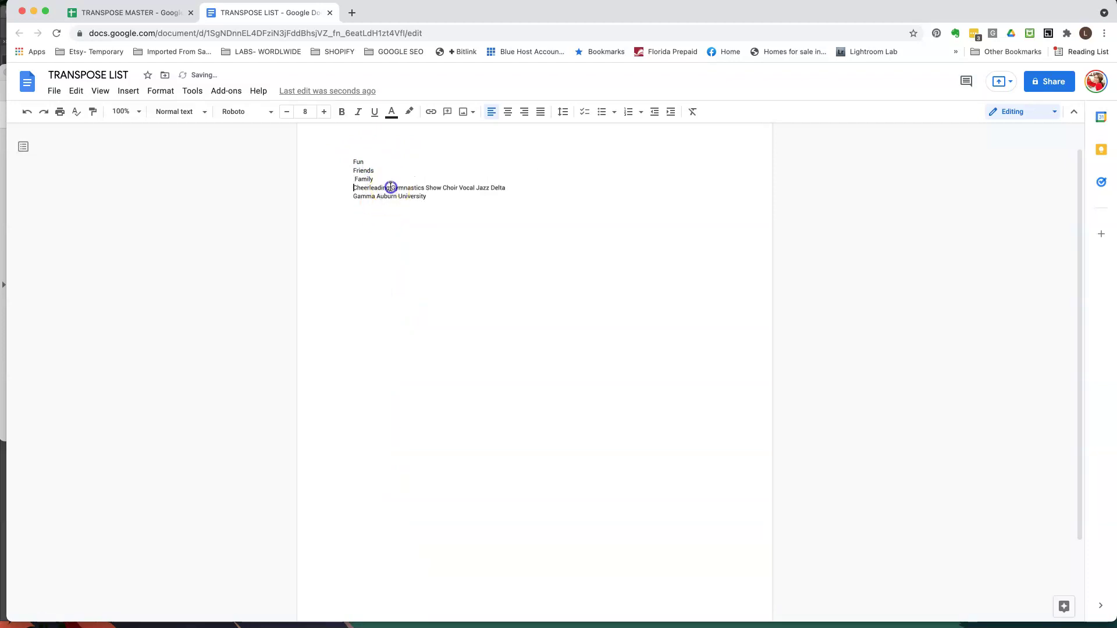
{"action": "key", "text": "Return"}
{"action": "left_click", "coordinate": [388, 196]}
{"action": "key", "text": "Return"}
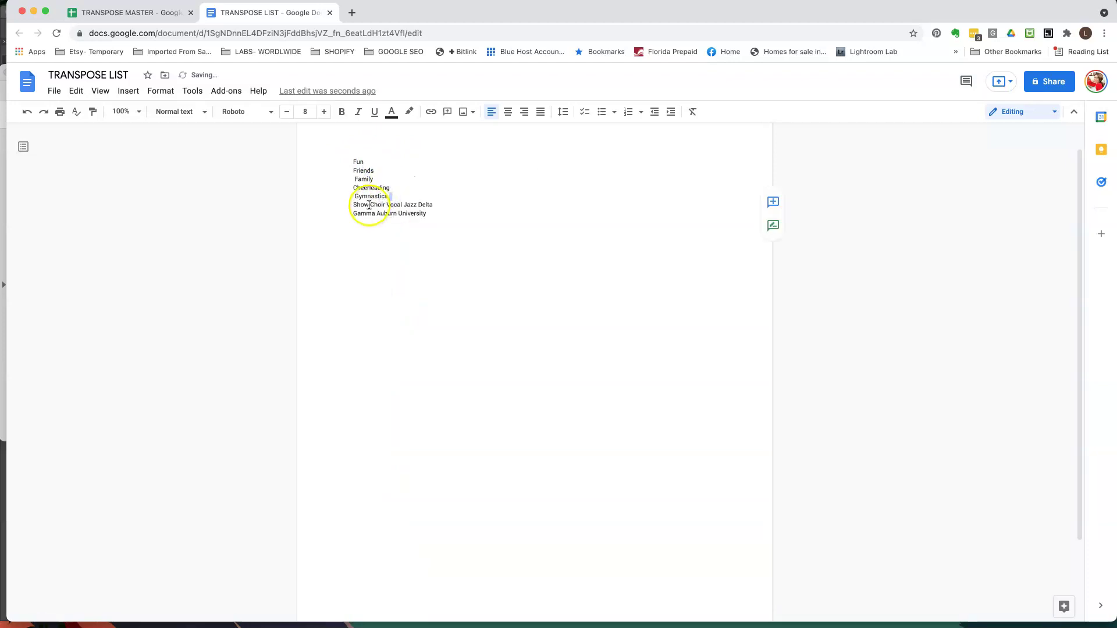
{"action": "left_click", "coordinate": [369, 205]}
{"action": "key", "text": "Return"}
Put Vocal, Jazz, Delta, Auburn and University on their own lines, then select the whole list
{"action": "left_click", "coordinate": [372, 214]}
{"action": "key", "text": "Return"}
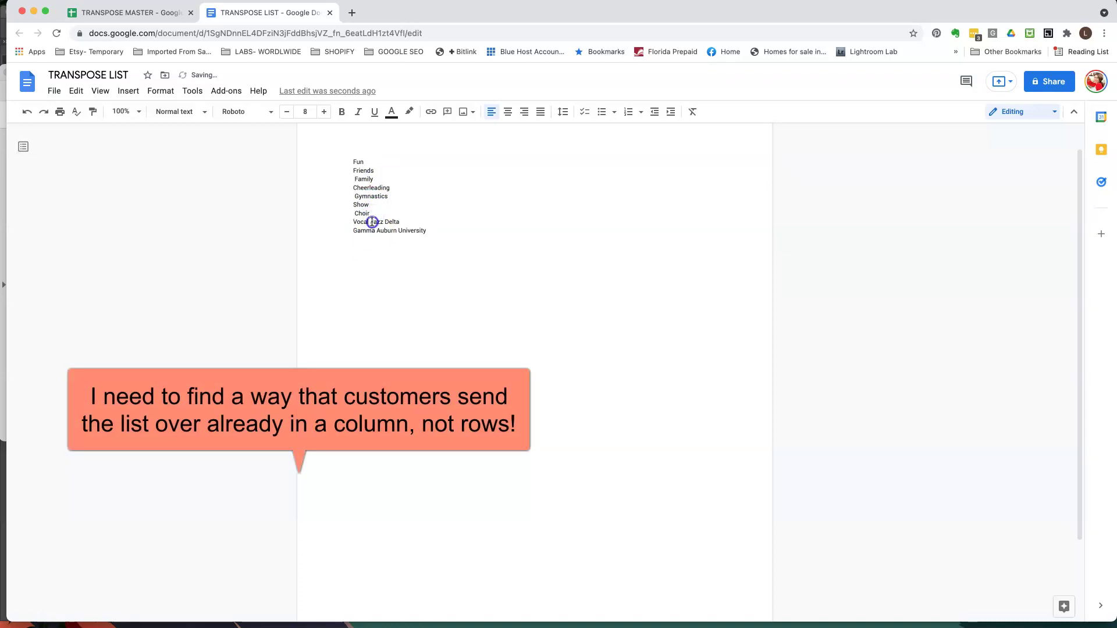
{"action": "left_click", "coordinate": [372, 222]}
{"action": "key", "text": "Return"}
{"action": "left_click", "coordinate": [367, 231]}
{"action": "key", "text": "Return"}
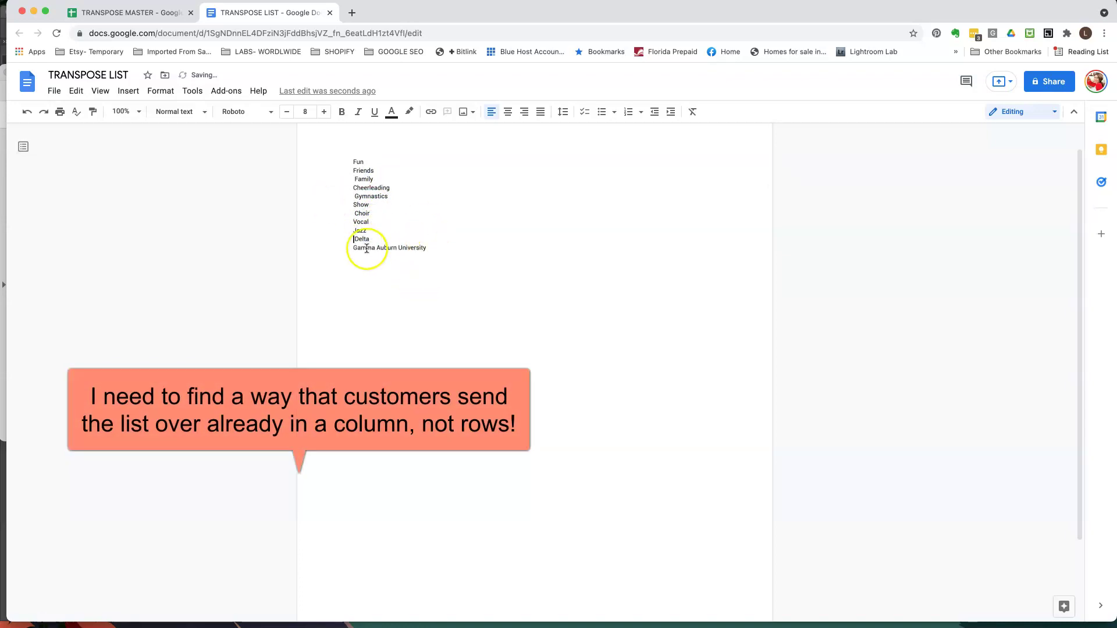
{"action": "left_click", "coordinate": [377, 248]}
{"action": "key", "text": "Return"}
{"action": "left_click", "coordinate": [375, 256]}
{"action": "key", "text": "Return"}
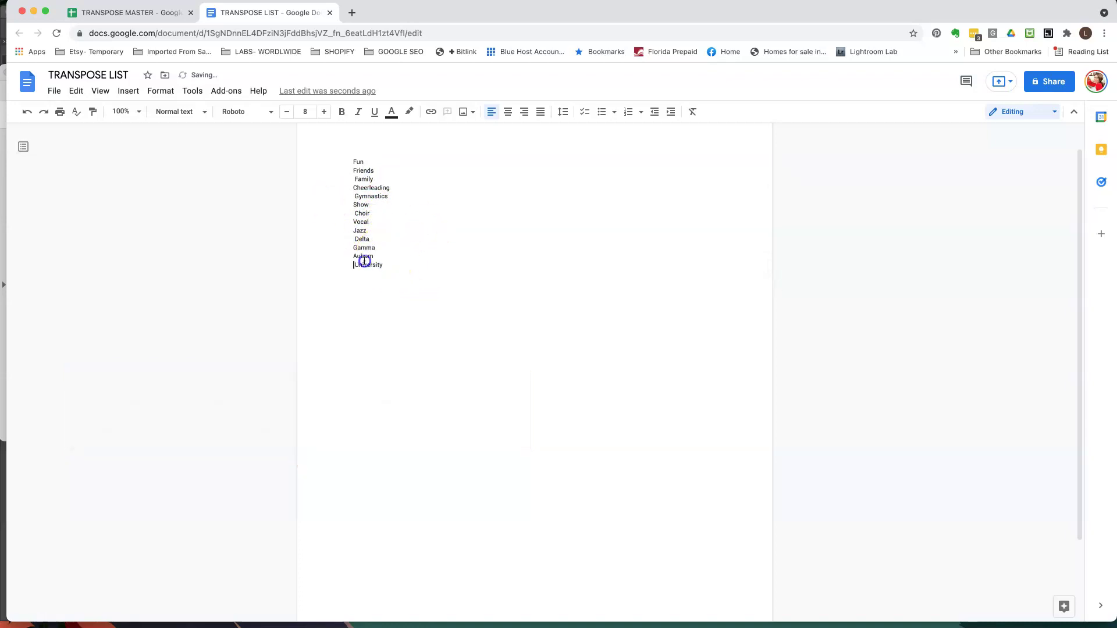
{"action": "left_click_drag", "start_coordinate": [384, 265], "coordinate": [346, 153]}
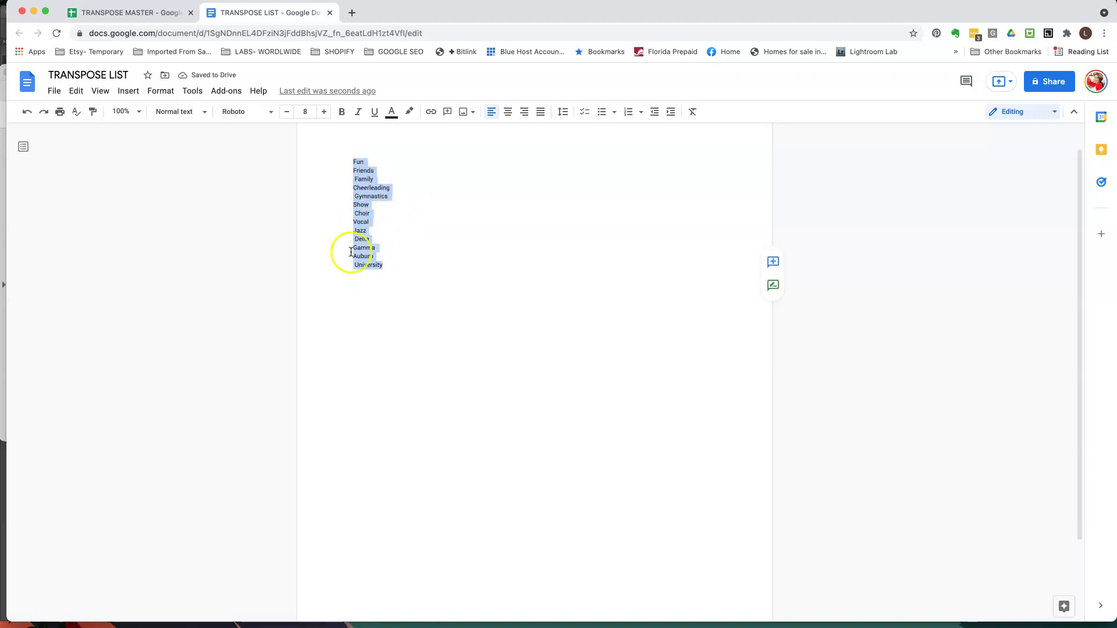
In the second order PDF, select the background word list from Dedicated to Handsome
{"action": "left_click", "coordinate": [2, 160]}
{"action": "scroll", "coordinate": [244, 254], "scroll_direction": "up", "scroll_amount": 1}
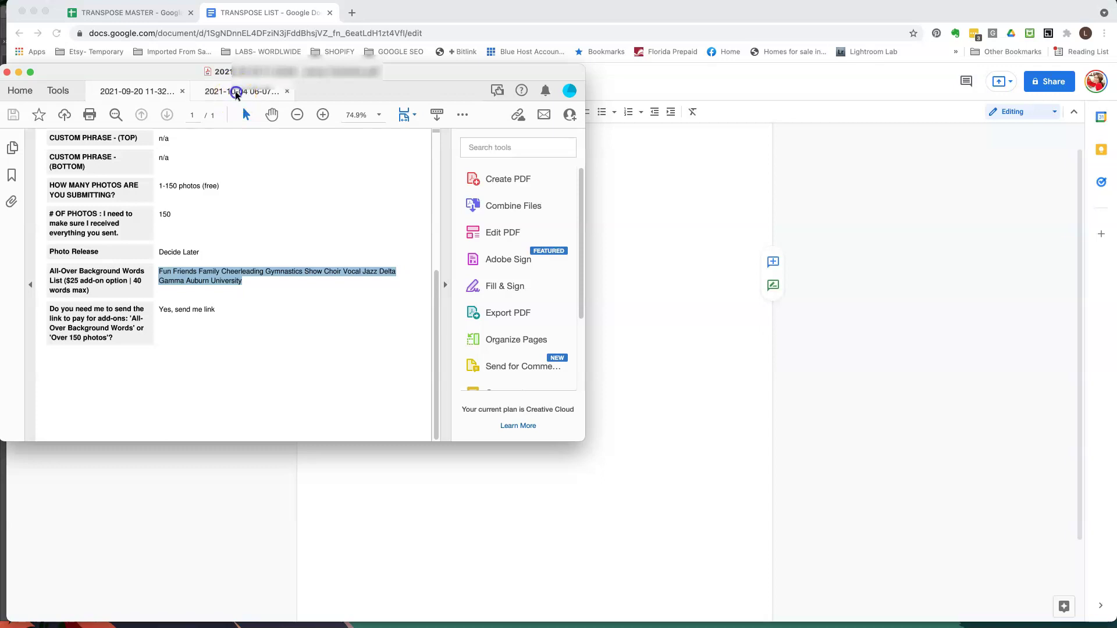
{"action": "left_click", "coordinate": [235, 94]}
{"action": "scroll", "coordinate": [215, 267], "scroll_direction": "up", "scroll_amount": 3}
{"action": "scroll", "coordinate": [189, 232], "scroll_direction": "down", "scroll_amount": 2}
{"action": "left_click", "coordinate": [155, 216]}
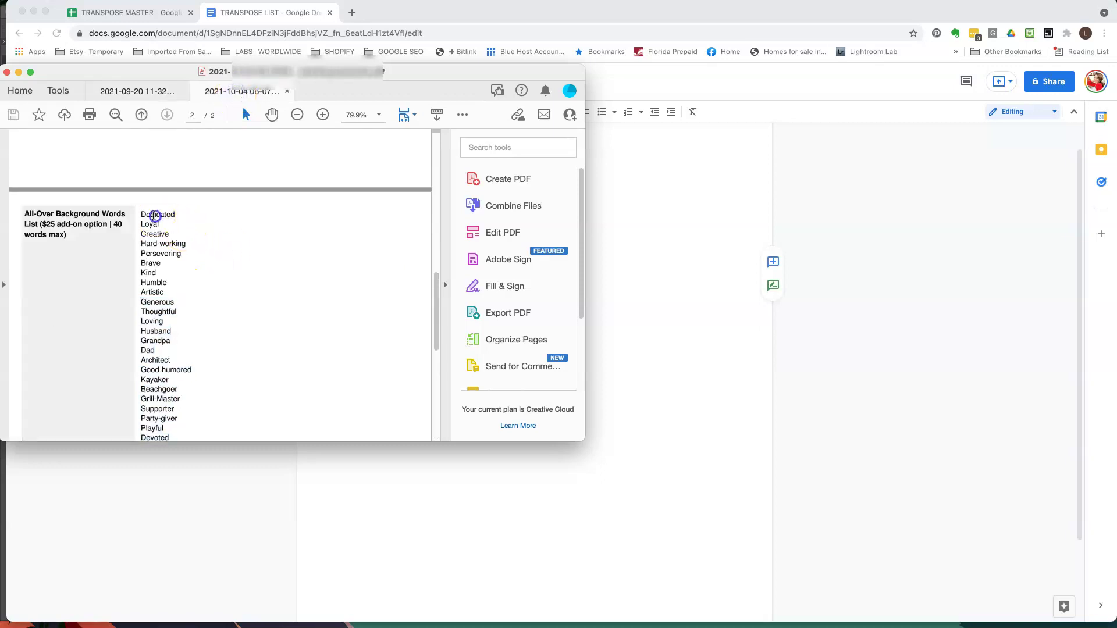
{"action": "left_click_drag", "start_coordinate": [154, 216], "coordinate": [198, 434]}
{"action": "scroll", "coordinate": [149, 354], "scroll_direction": "down", "scroll_amount": 2}
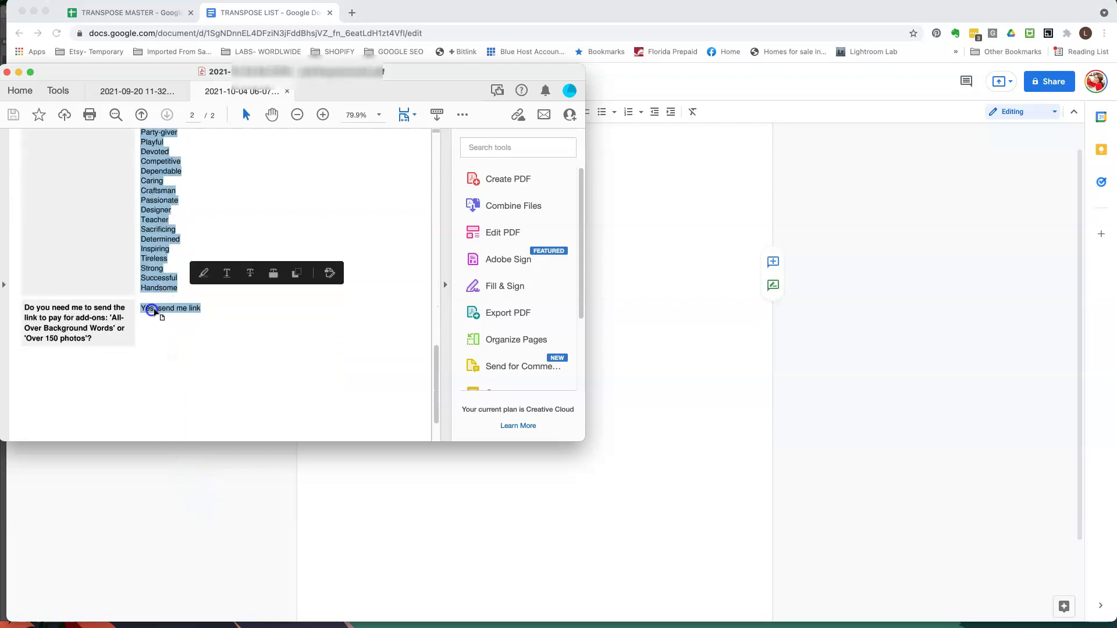
{"action": "scroll", "coordinate": [153, 310], "scroll_direction": "down", "scroll_amount": 3}
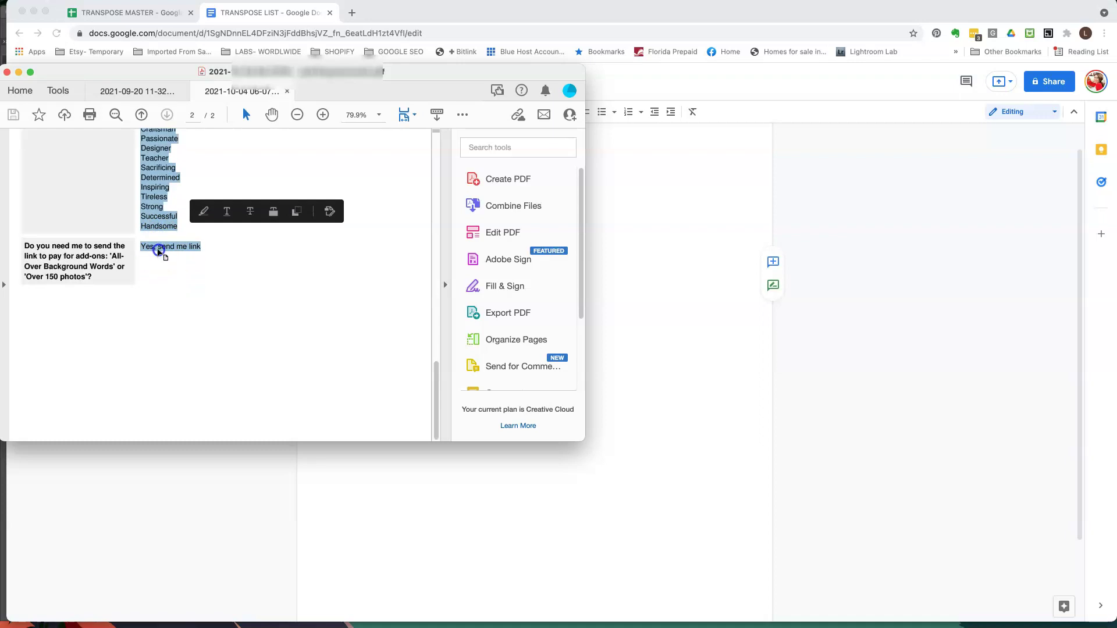
{"action": "left_click", "coordinate": [157, 250]}
{"action": "scroll", "coordinate": [169, 267], "scroll_direction": "up", "scroll_amount": 3}
{"action": "left_click_drag", "start_coordinate": [180, 284], "coordinate": [144, 213]}
Bring the browser forward and show the TRANSPOSE MASTER spreadsheet
{"action": "scroll", "coordinate": [145, 232], "scroll_direction": "up", "scroll_amount": 6}
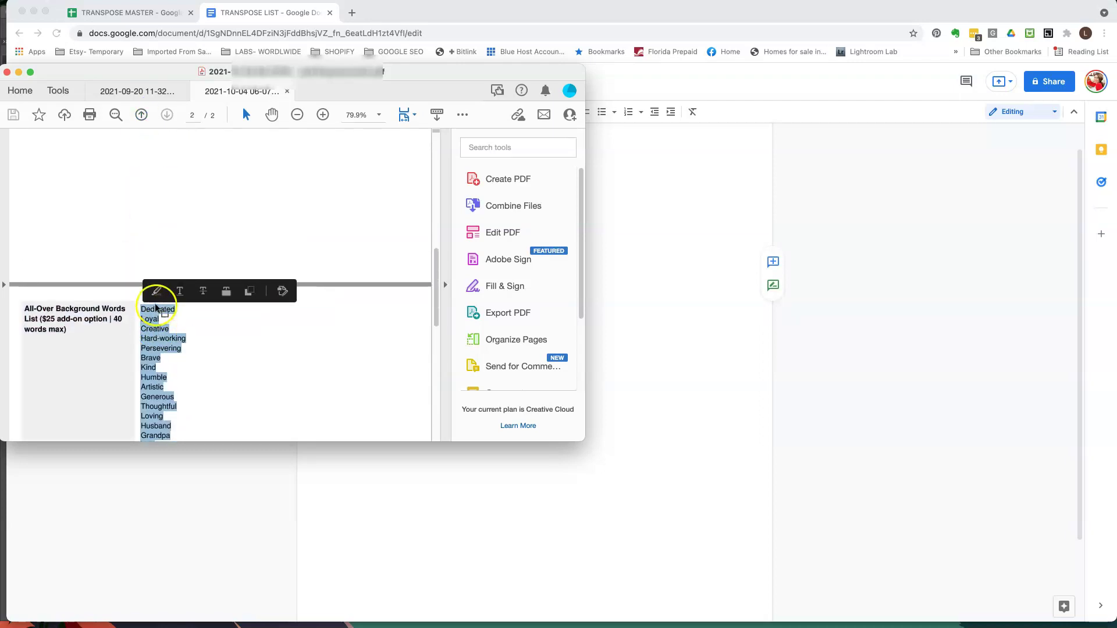
{"action": "scroll", "coordinate": [156, 303], "scroll_direction": "up", "scroll_amount": 4}
{"action": "scroll", "coordinate": [156, 303], "scroll_direction": "down", "scroll_amount": 8}
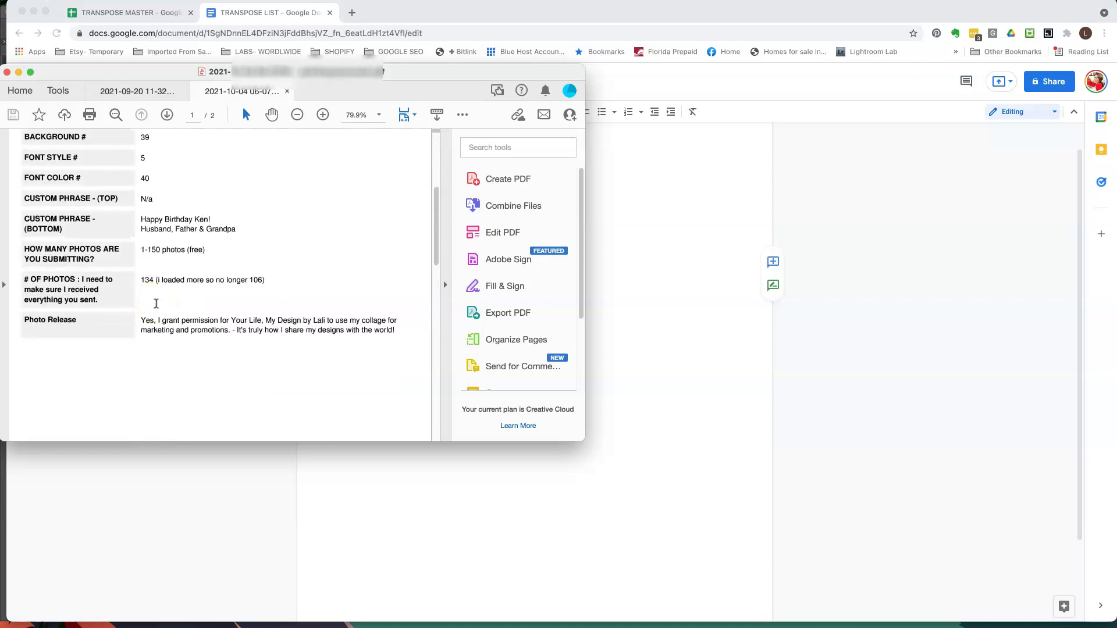
{"action": "scroll", "coordinate": [156, 303], "scroll_direction": "down", "scroll_amount": 4}
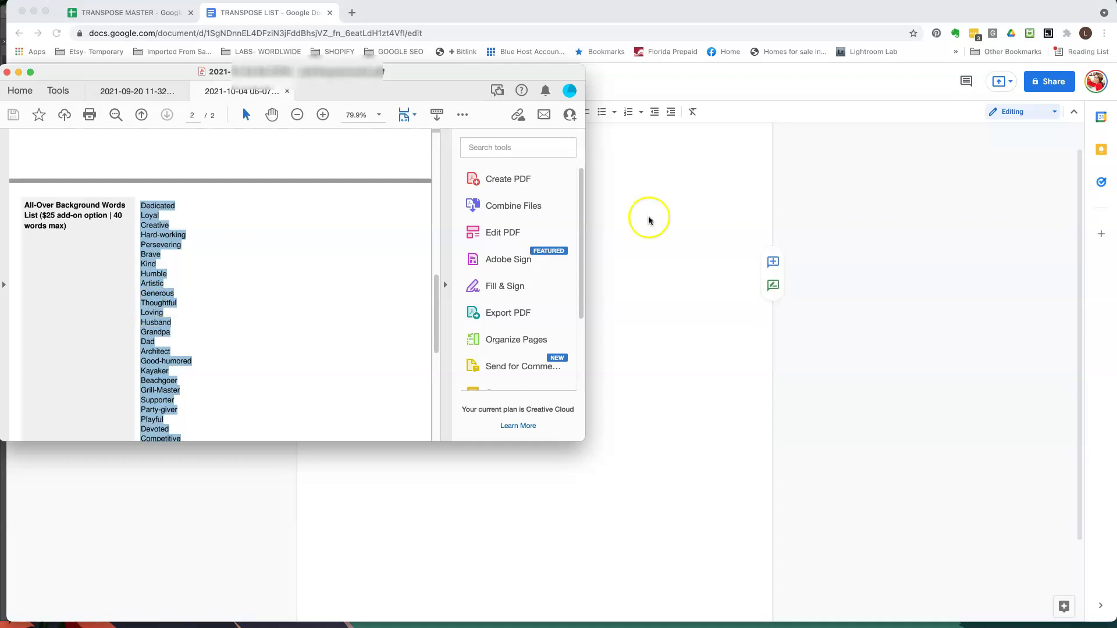
{"action": "left_click", "coordinate": [694, 192]}
{"action": "left_click", "coordinate": [125, 12]}
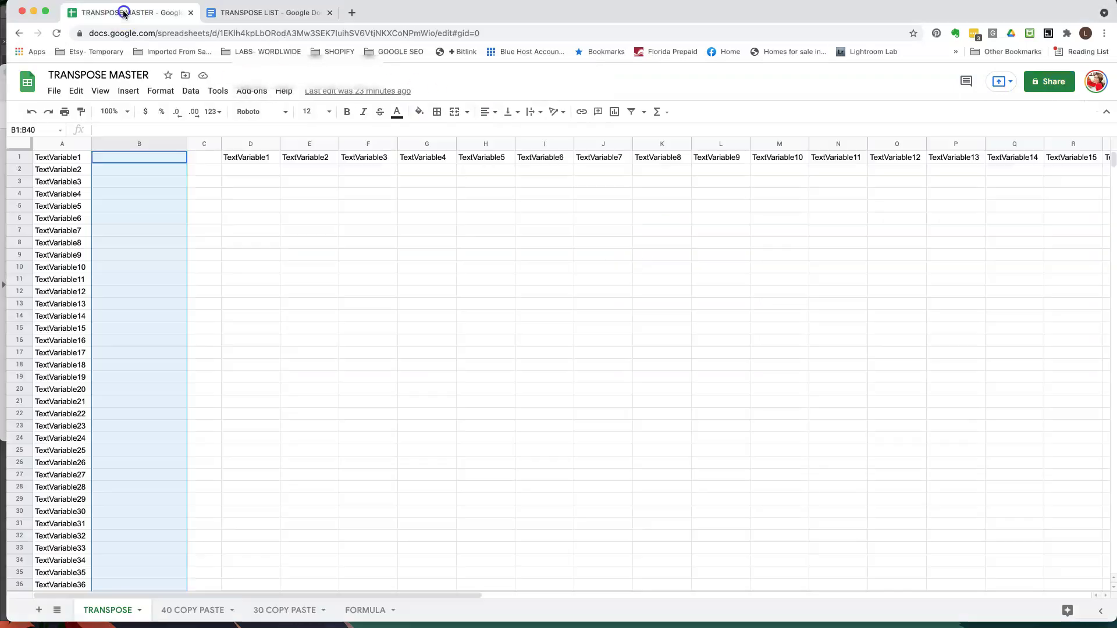
Paste the background words into B1:B40 and enter N in B39 and B40
{"action": "left_click", "coordinate": [140, 169]}
{"action": "left_click_drag", "start_coordinate": [129, 162], "coordinate": [140, 473]}
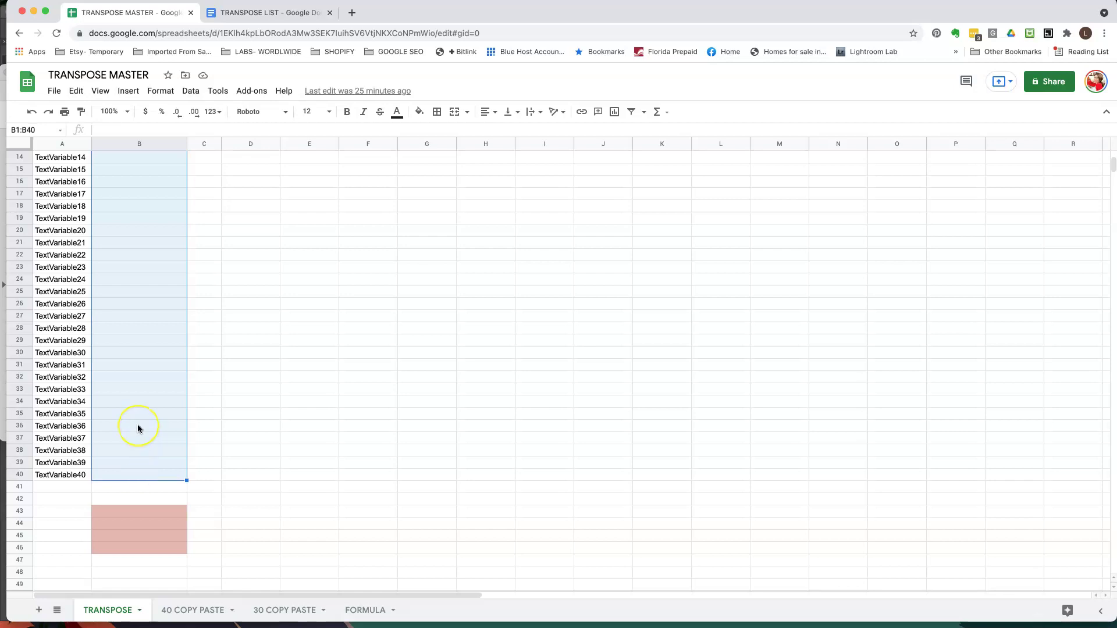
{"action": "key", "text": "super+v"}
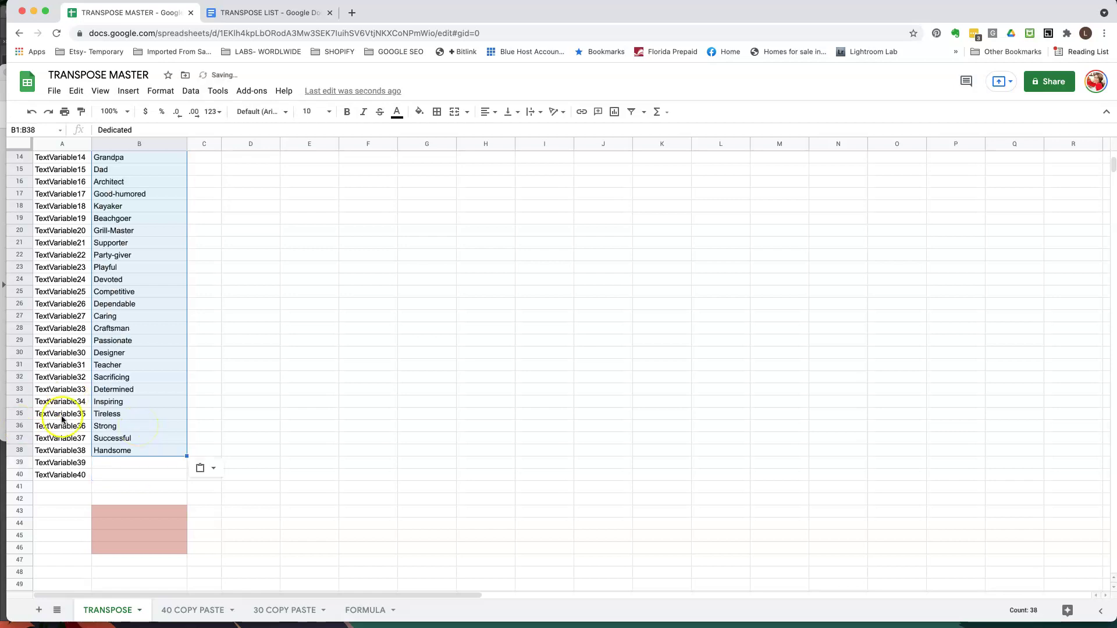
{"action": "left_click", "coordinate": [127, 465]}
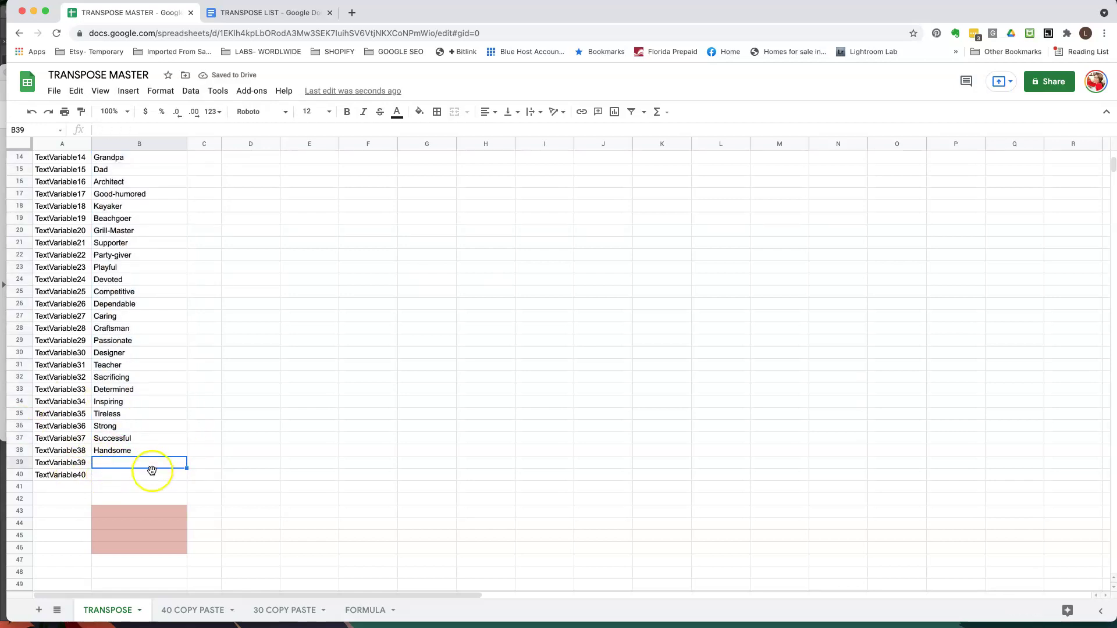
{"action": "type", "text": "N"}
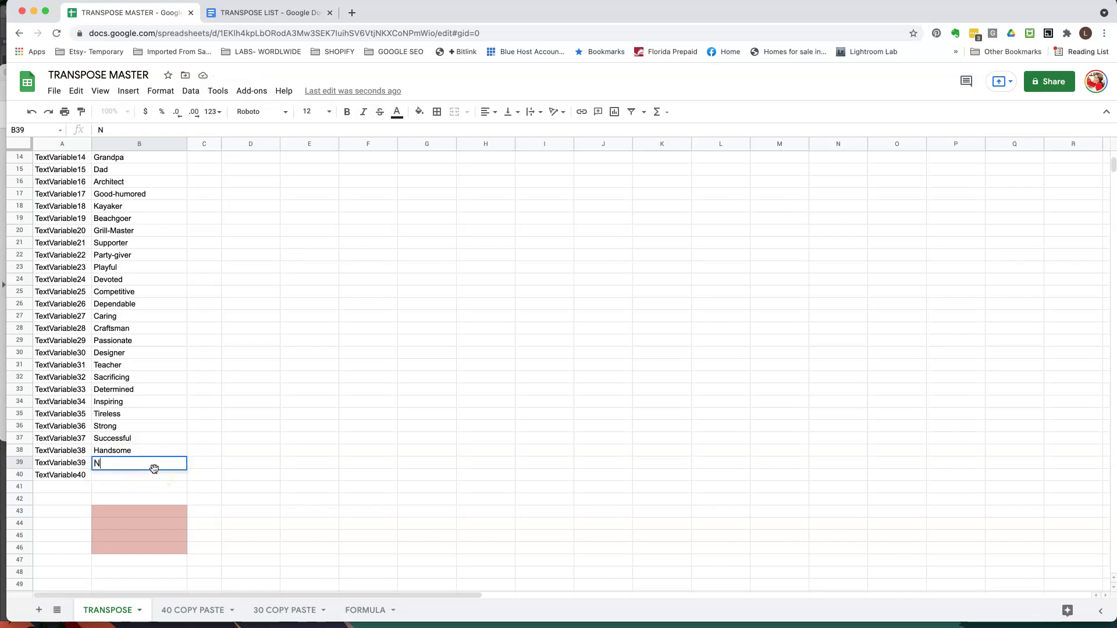
{"action": "left_click", "coordinate": [155, 476]}
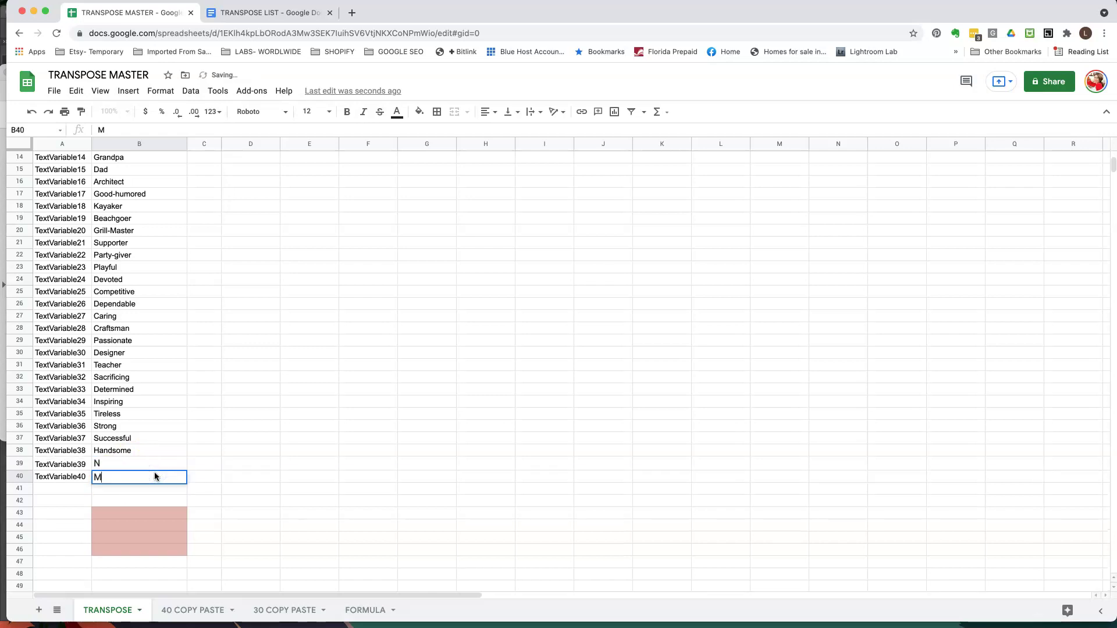
{"action": "key", "text": "BackSpace"}
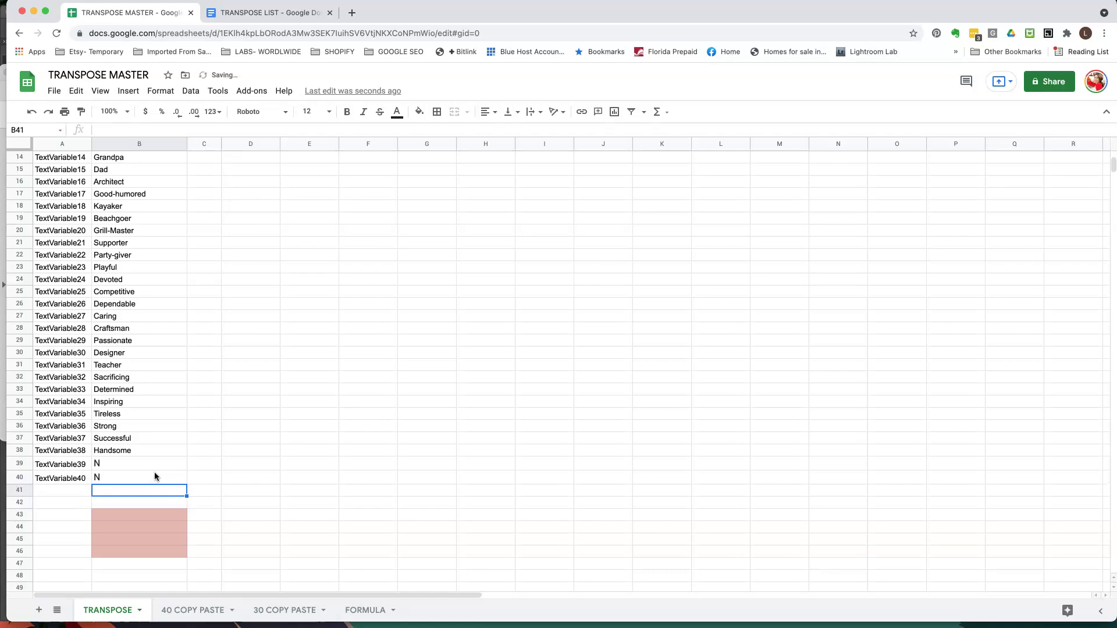
{"action": "scroll", "coordinate": [166, 270], "scroll_direction": "up", "scroll_amount": 1}
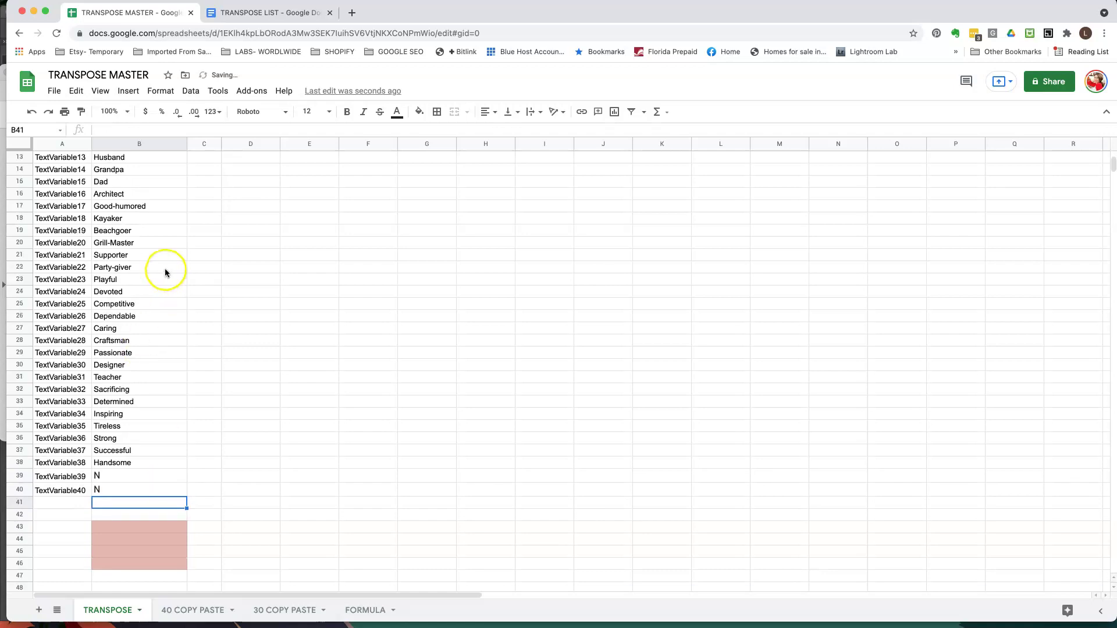
Compare column B's words with their transposed copies in row 2, then view the FORMULA sheet
{"action": "scroll", "coordinate": [166, 267], "scroll_direction": "up", "scroll_amount": 6}
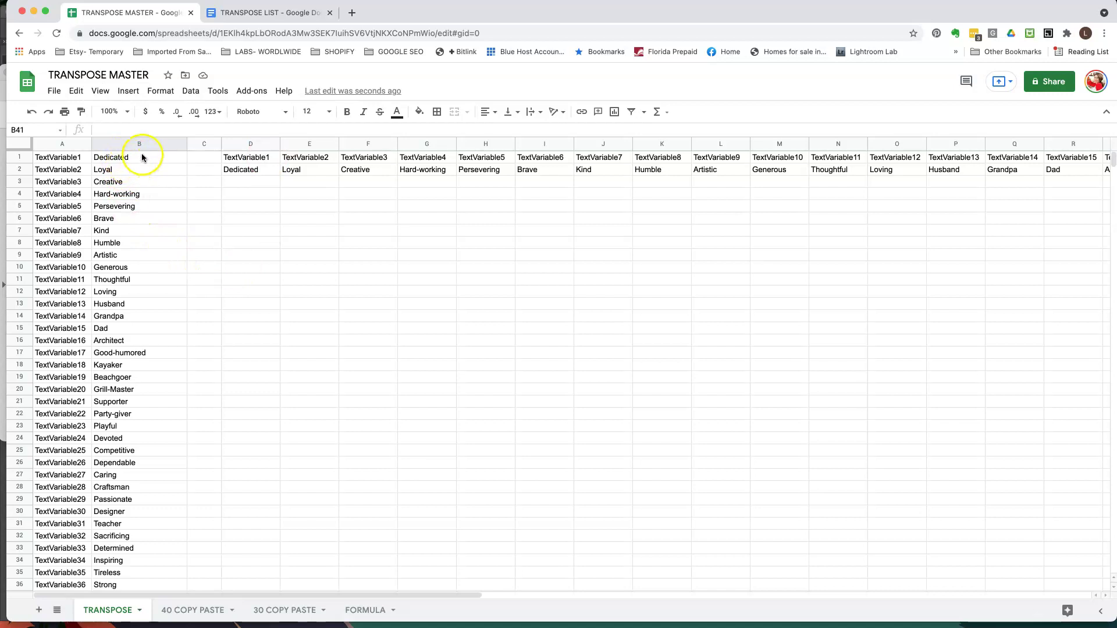
{"action": "left_click_drag", "start_coordinate": [142, 157], "coordinate": [142, 501]}
{"action": "left_click", "coordinate": [163, 217]}
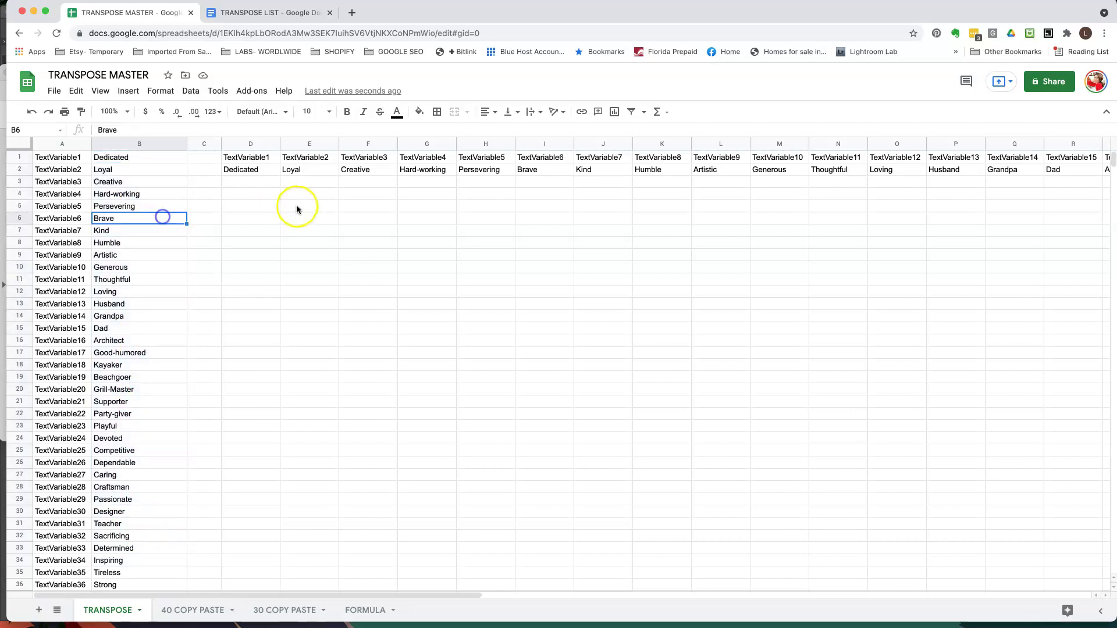
{"action": "left_click", "coordinate": [297, 207]}
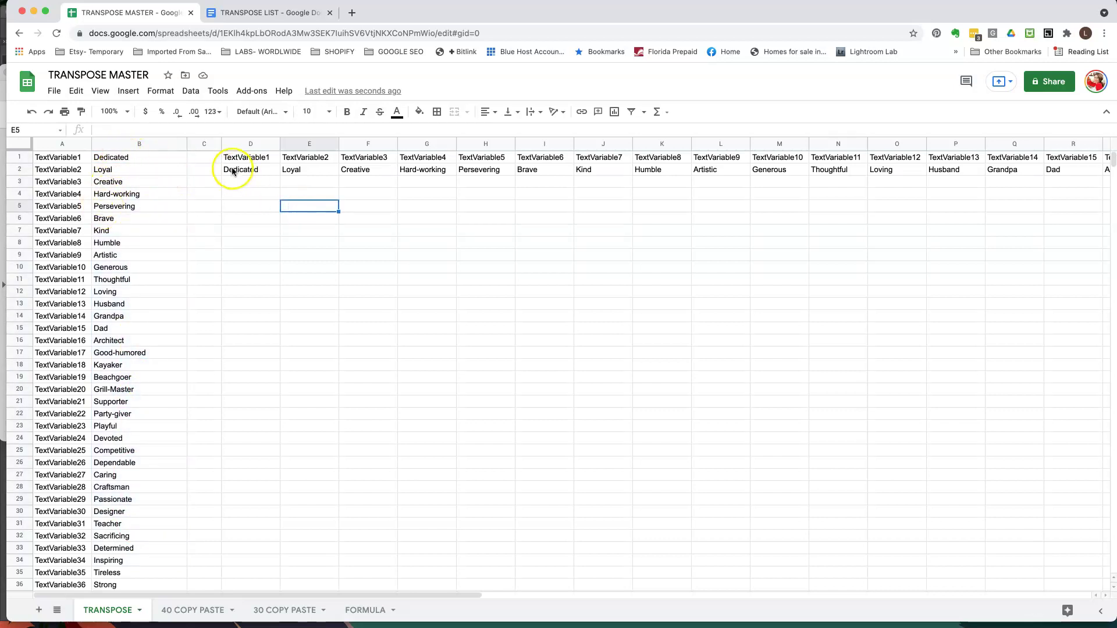
{"action": "left_click_drag", "start_coordinate": [244, 169], "coordinate": [1096, 168]}
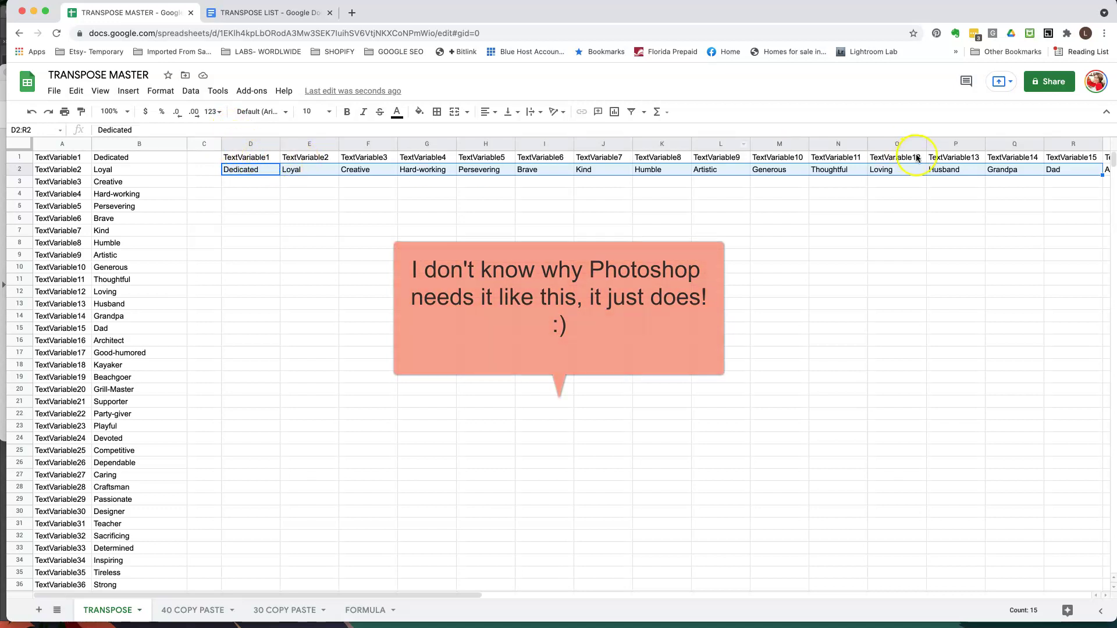
{"action": "left_click", "coordinate": [367, 610]}
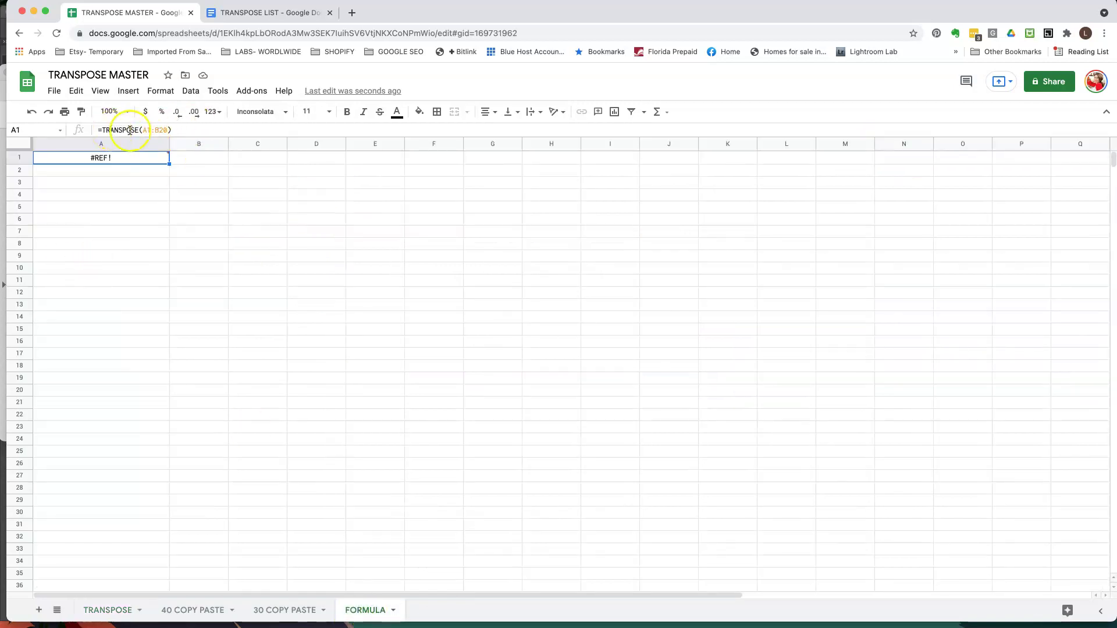
Check the formula's A1:B20 range, then compare column B with row 2 on TRANSPOSE
{"action": "left_click_drag", "start_coordinate": [183, 131], "coordinate": [110, 129]}
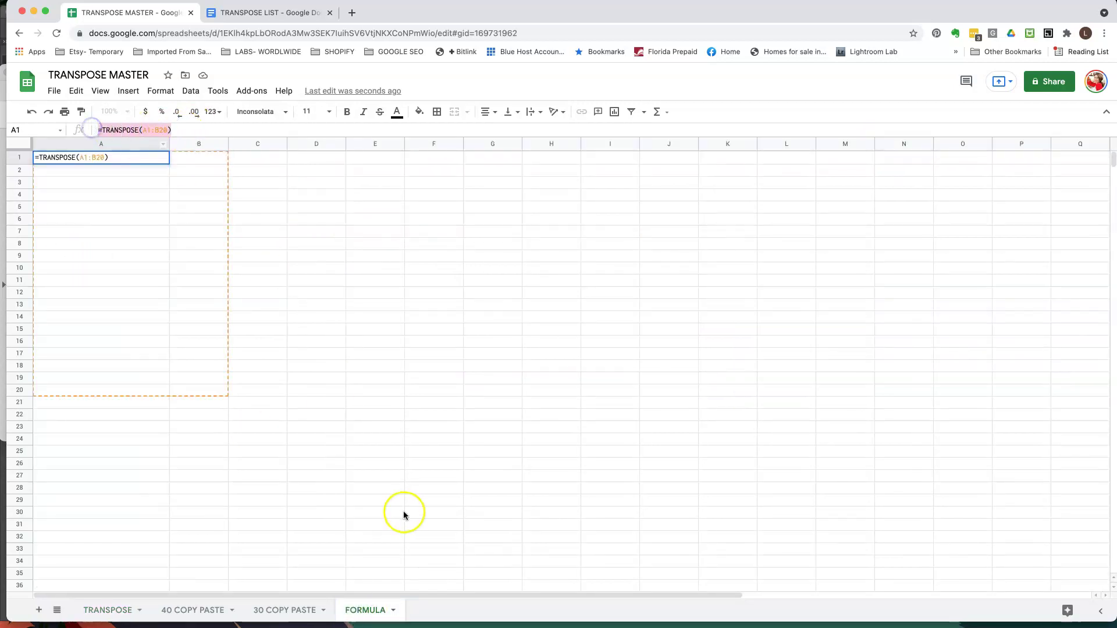
{"action": "left_click", "coordinate": [191, 461]}
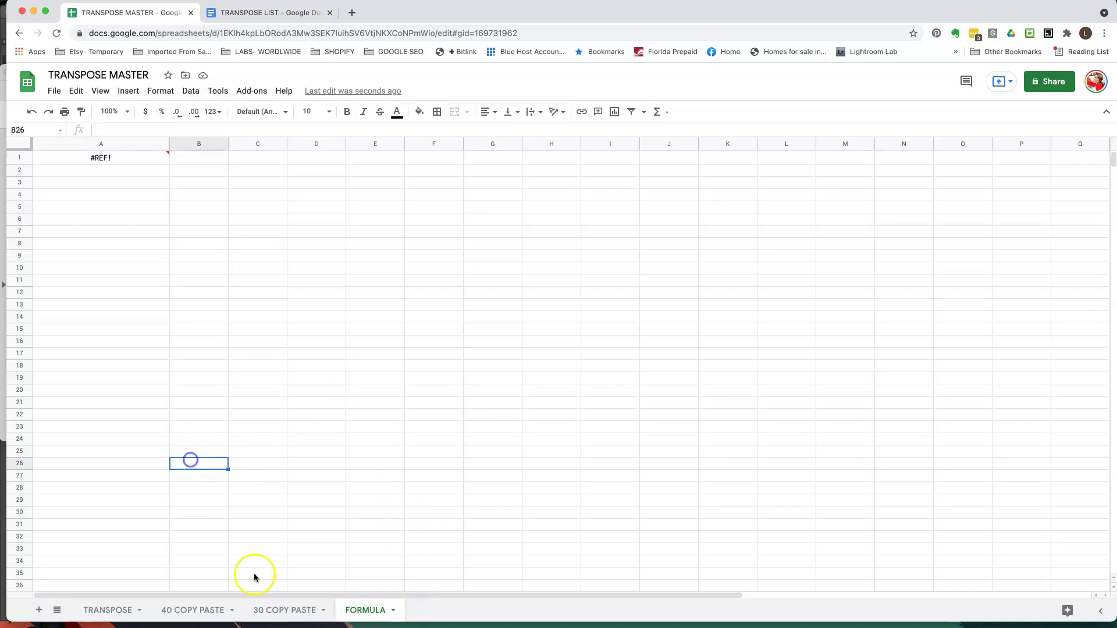
{"action": "left_click", "coordinate": [96, 611]}
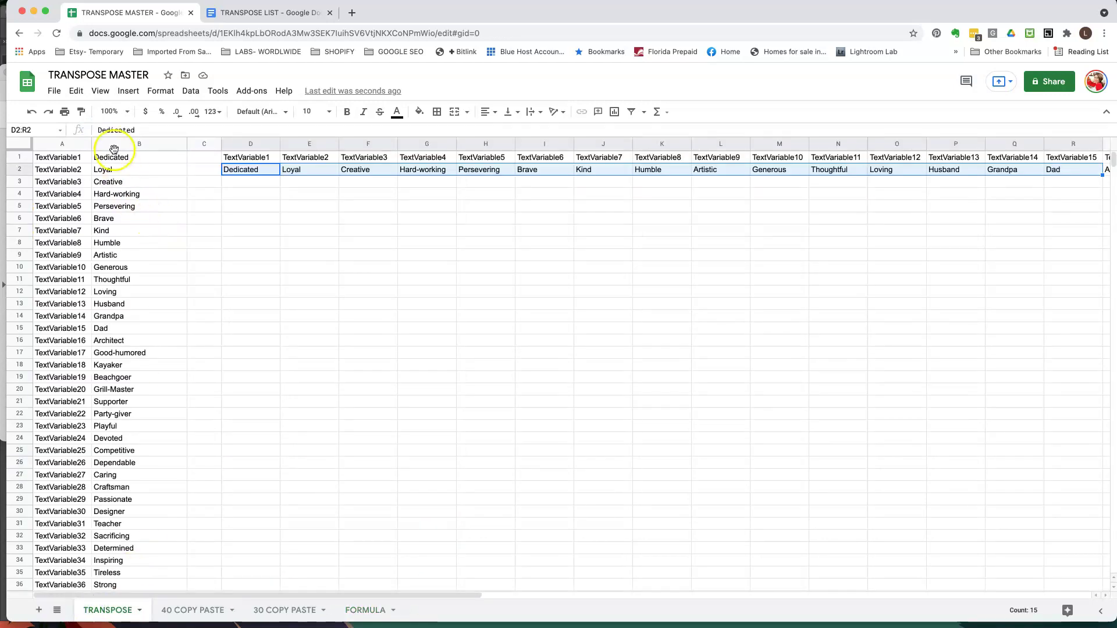
{"action": "left_click_drag", "start_coordinate": [112, 156], "coordinate": [134, 519]}
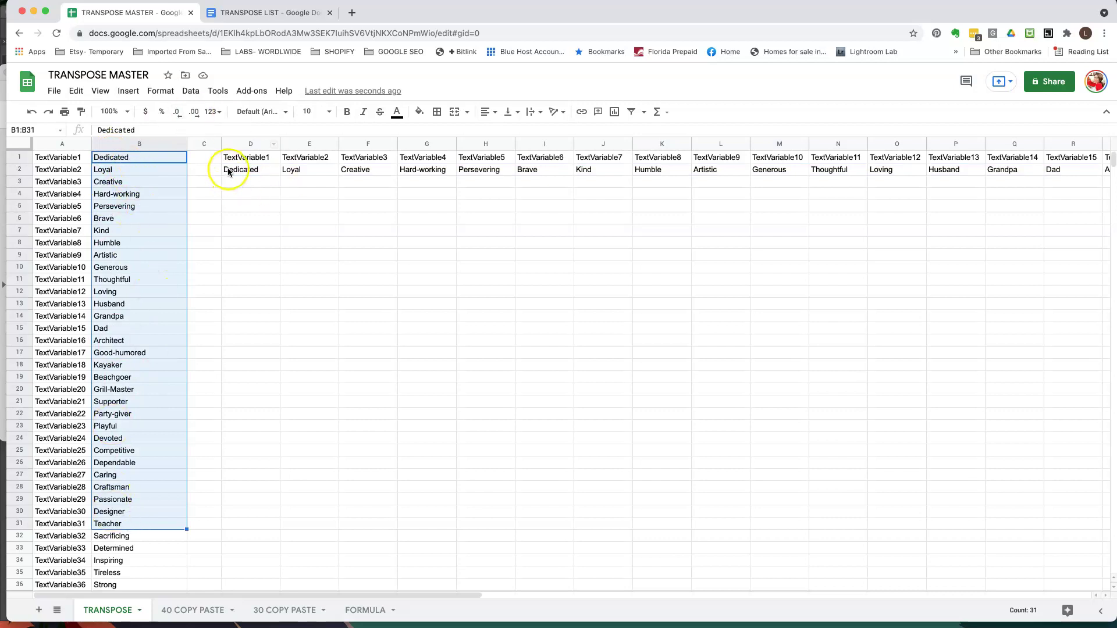
{"action": "left_click_drag", "start_coordinate": [238, 169], "coordinate": [623, 172]}
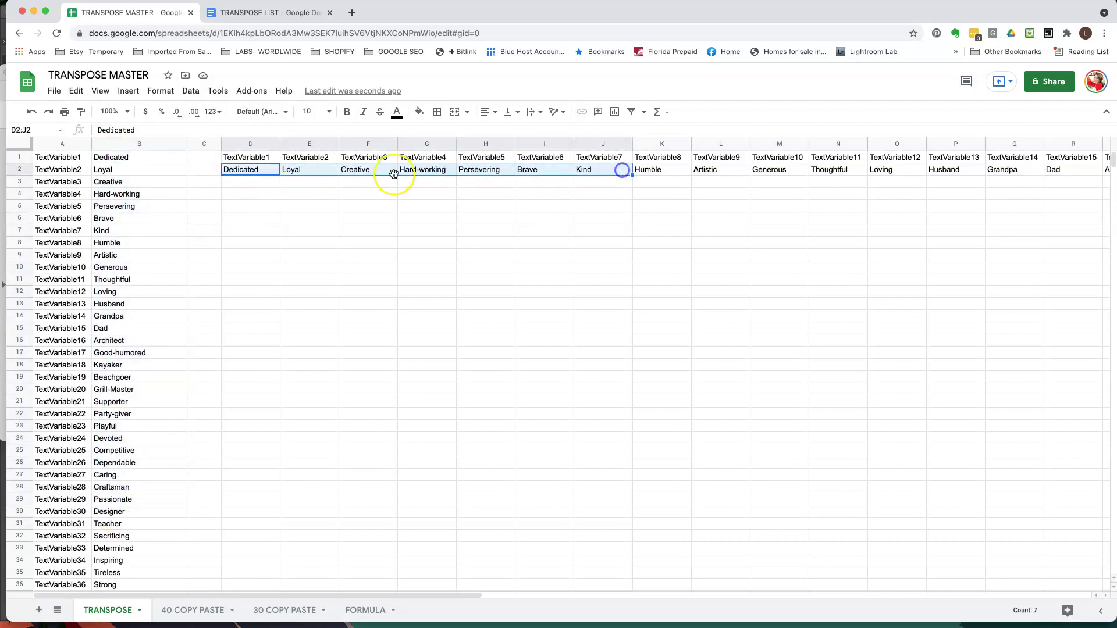
Test by entering LOVE in B1, undo it, and select row 2's transposed words
{"action": "left_click", "coordinate": [153, 159]}
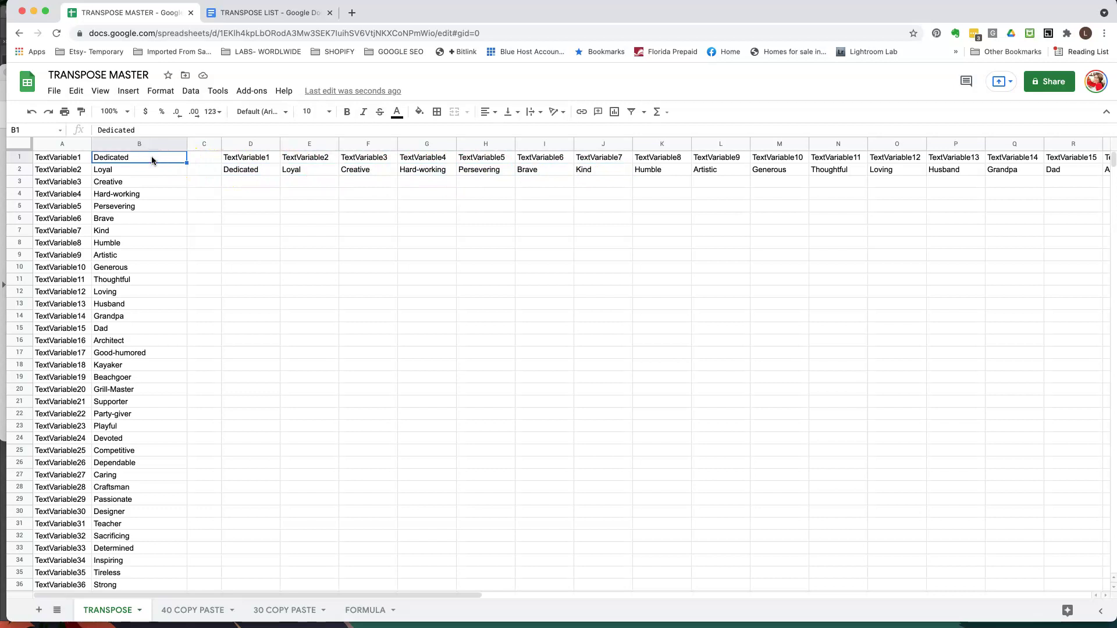
{"action": "type", "text": "0"}
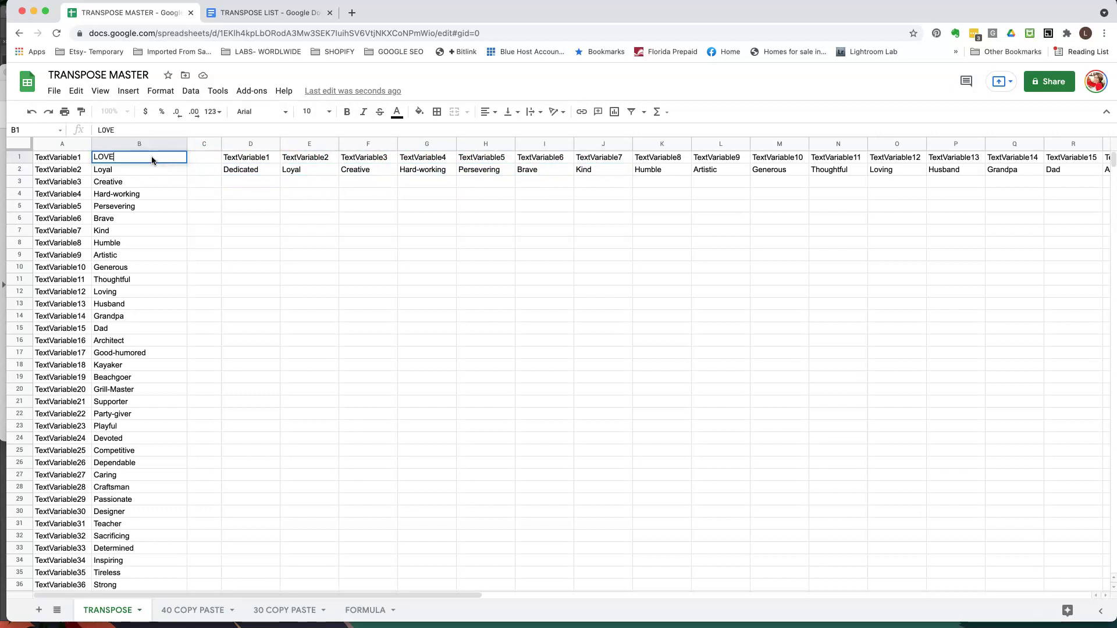
{"action": "type", "text": "OVE"}
{"action": "key", "text": "Return"}
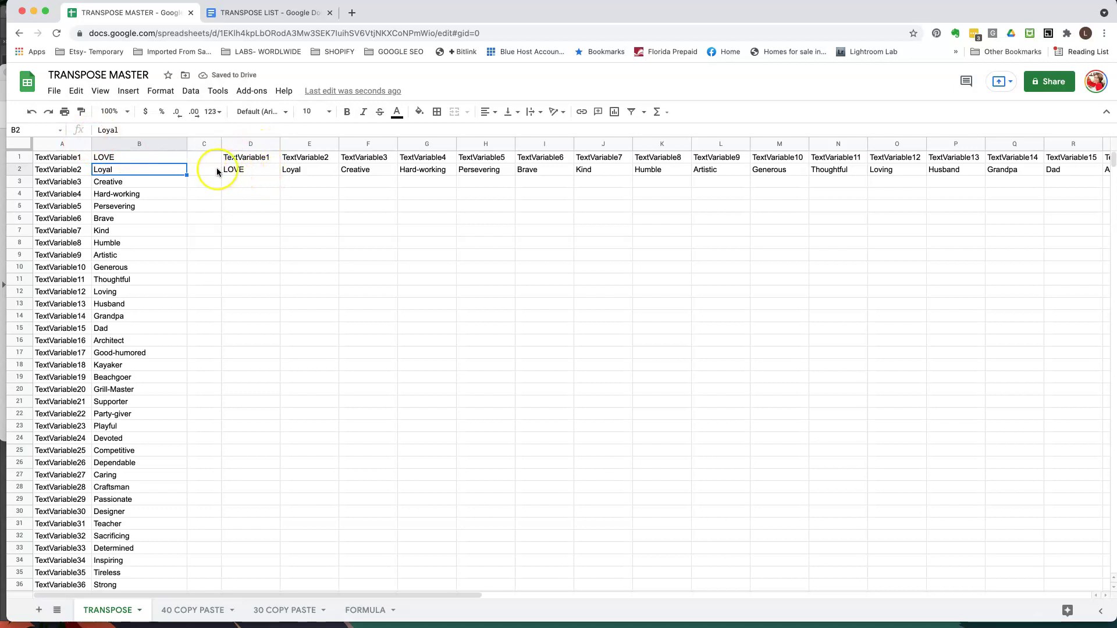
{"action": "key", "text": "super+z"}
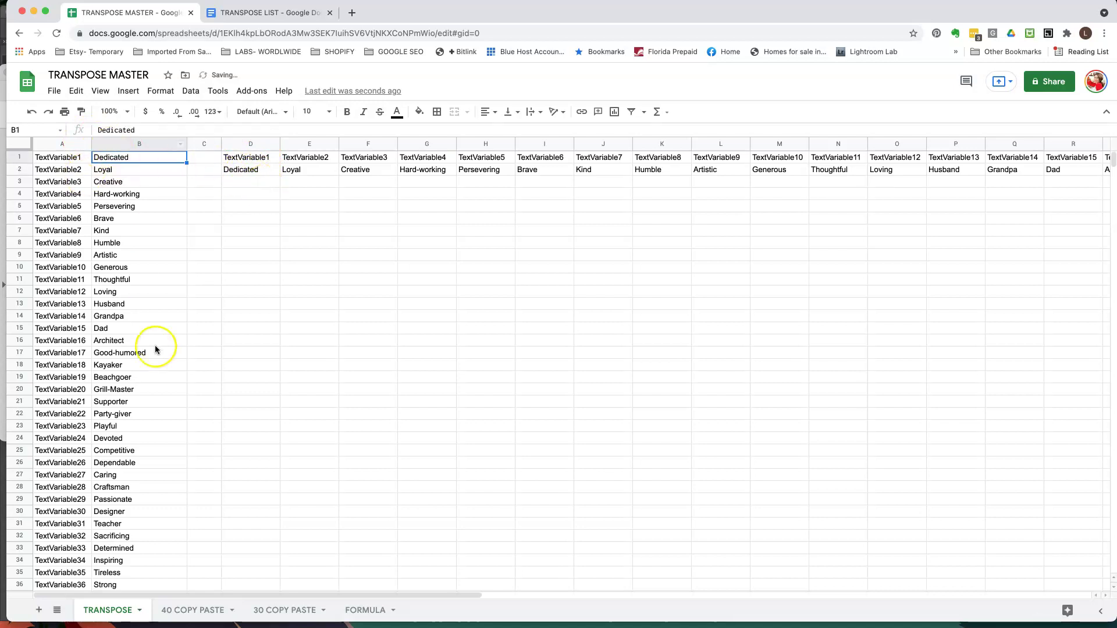
{"action": "left_click_drag", "start_coordinate": [250, 170], "coordinate": [1062, 173]}
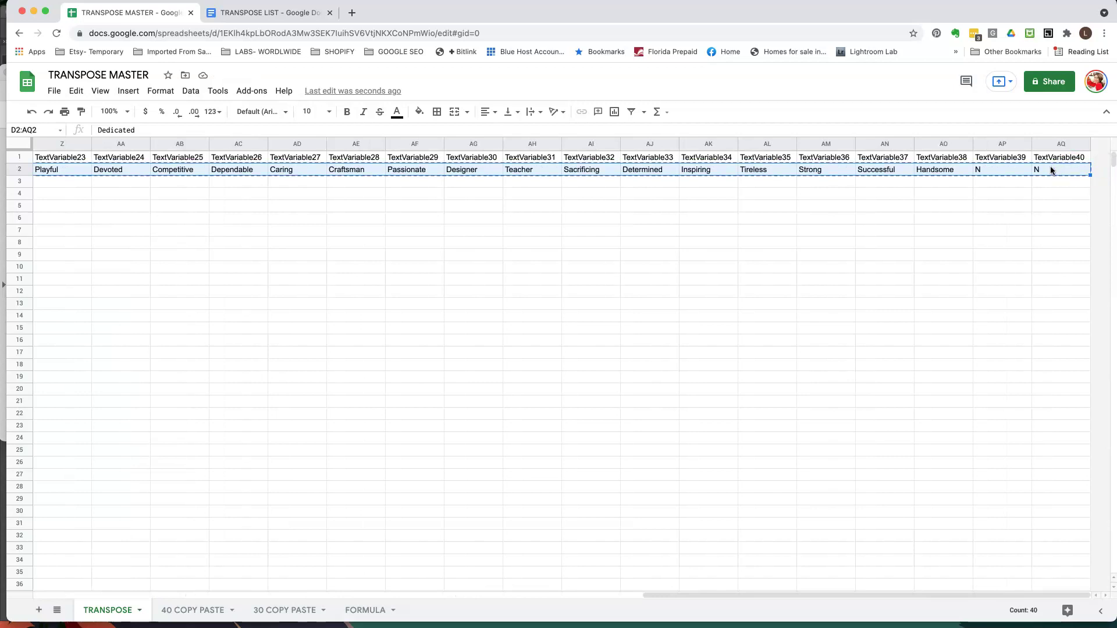
Go to the 40 COPY PASTE sheet
{"action": "left_click", "coordinate": [370, 609]}
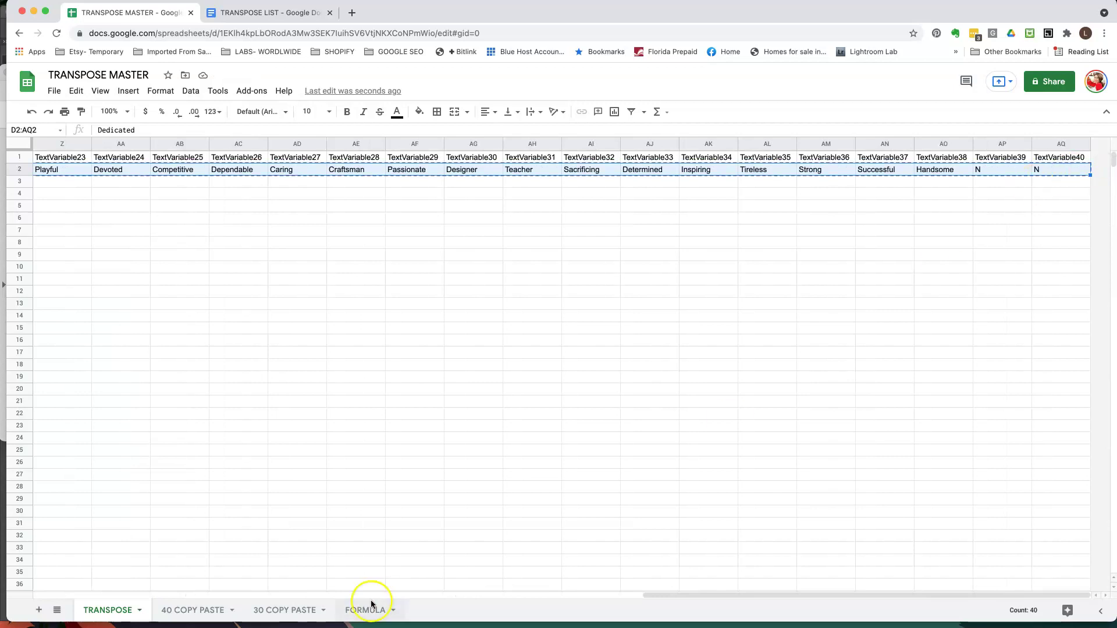
{"action": "left_click", "coordinate": [197, 610]}
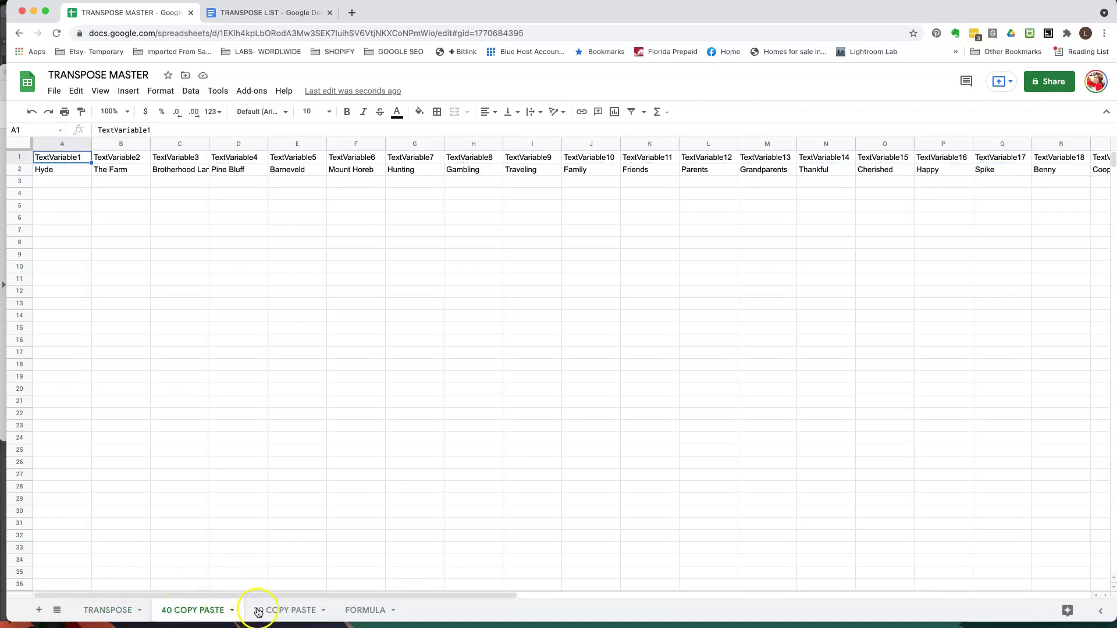
{"action": "left_click", "coordinate": [286, 611]}
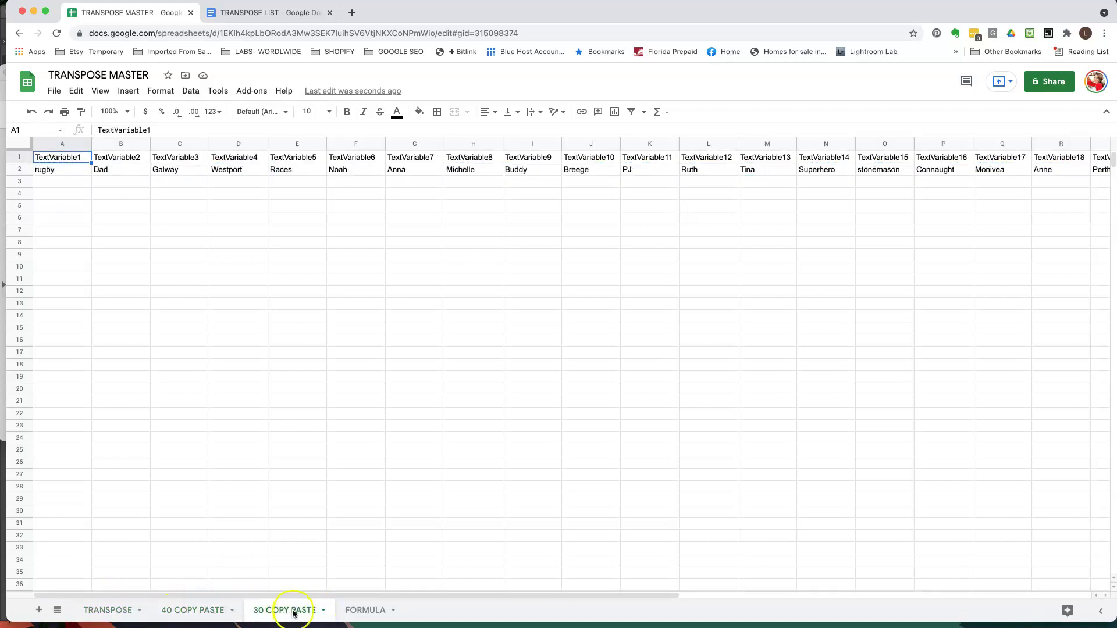
{"action": "left_click", "coordinate": [178, 610]}
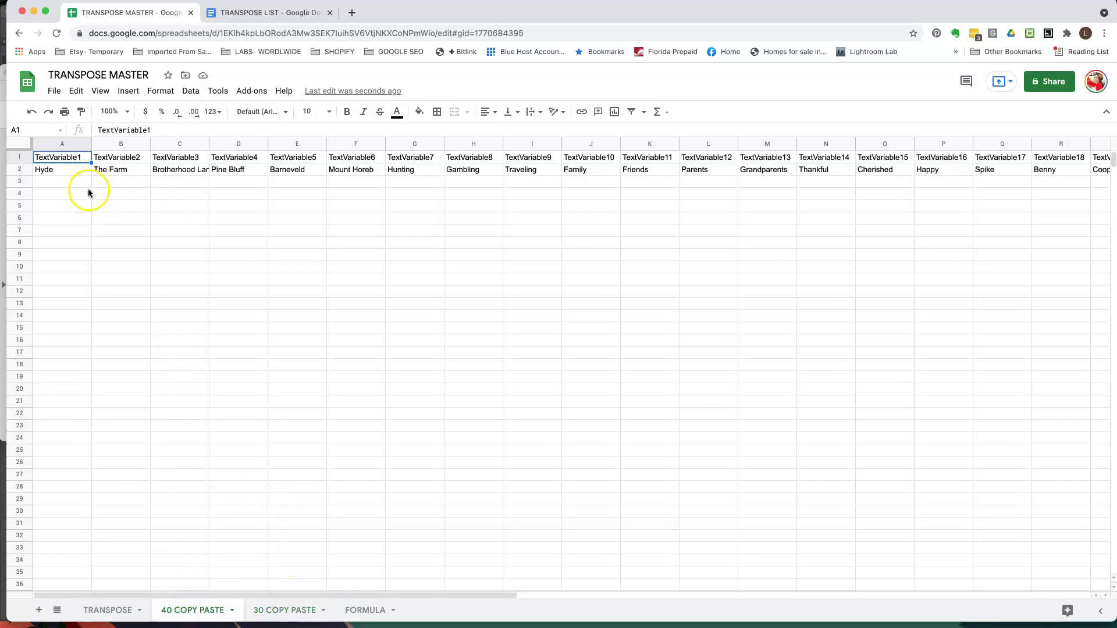
Paste the new word list, Dedicated through N, into row 2 under the TextVariable headers
{"action": "left_click_drag", "start_coordinate": [49, 168], "coordinate": [1046, 171]}
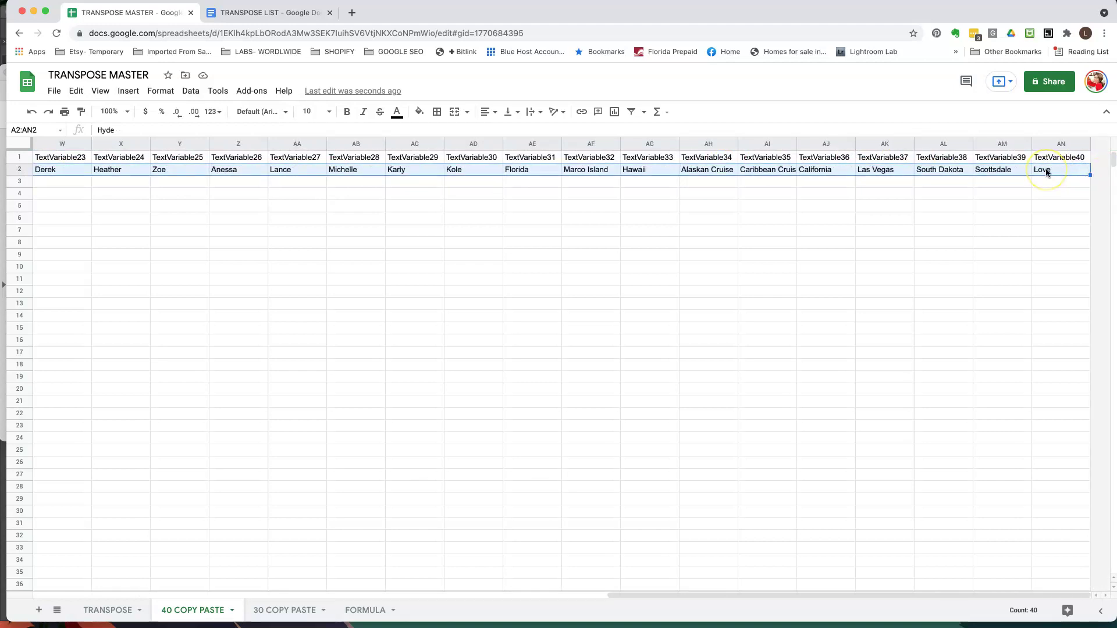
{"action": "key", "text": "super+v"}
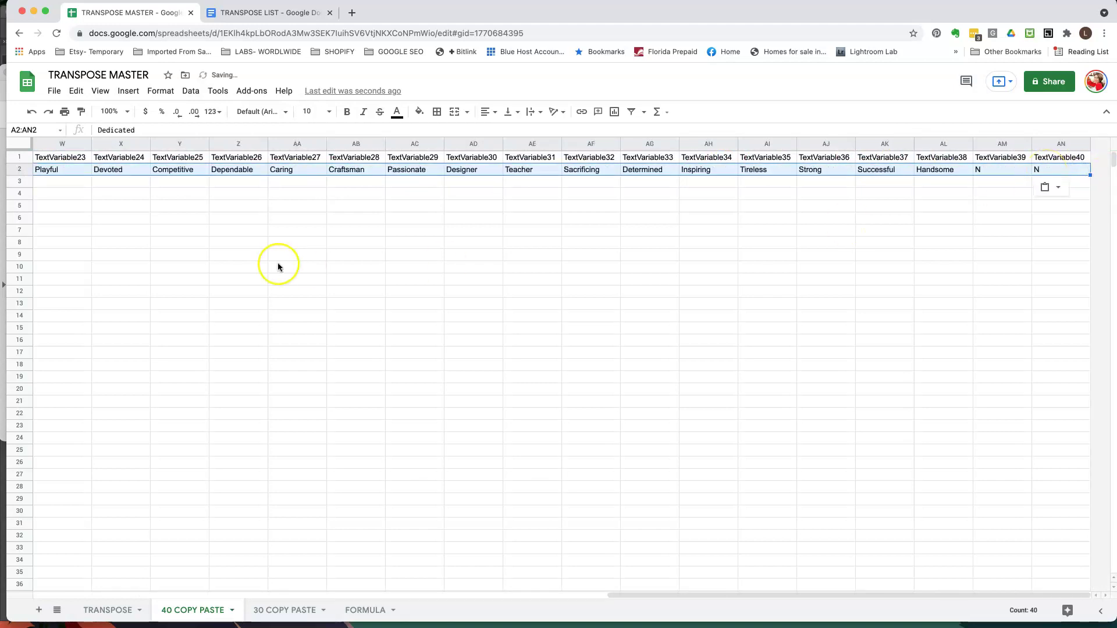
{"action": "scroll", "coordinate": [303, 227], "scroll_direction": "left", "scroll_amount": 20}
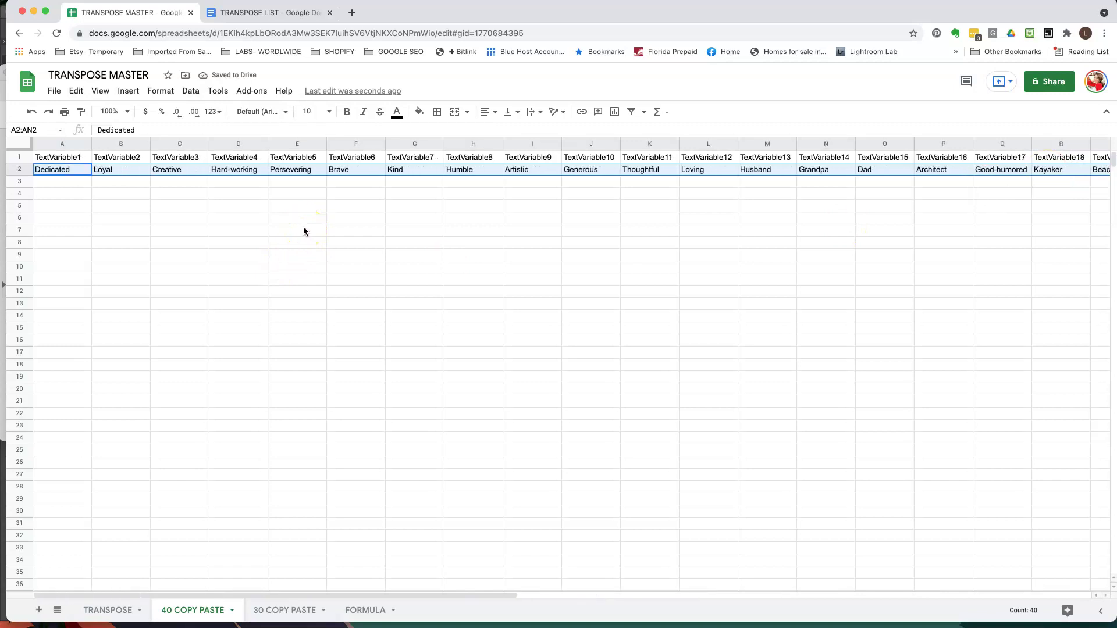
{"action": "left_click", "coordinate": [183, 218]}
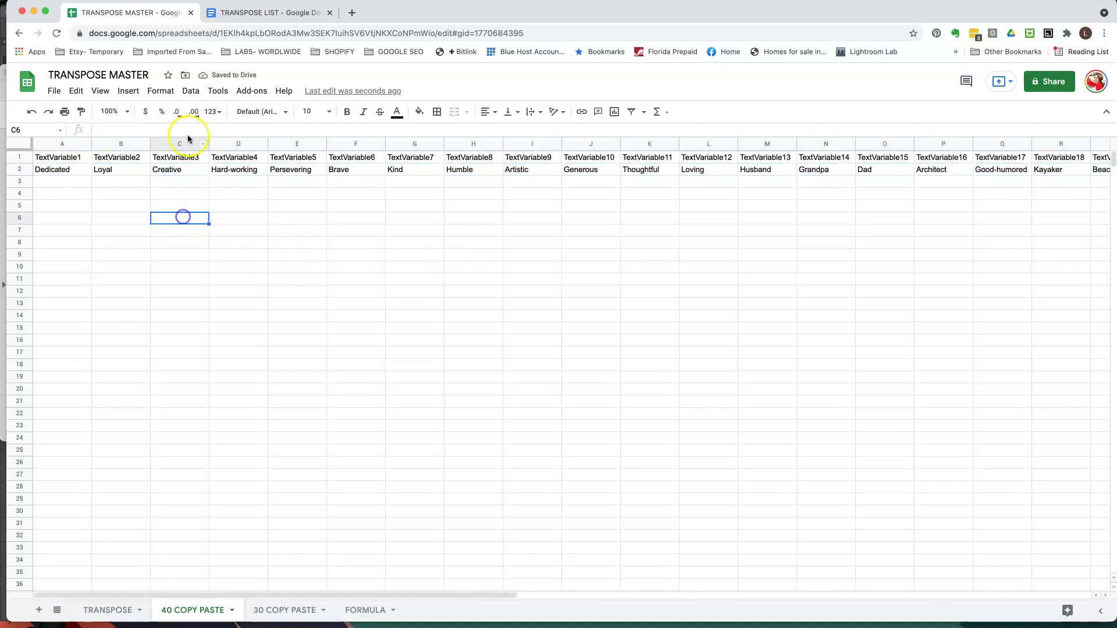
{"action": "left_click", "coordinate": [52, 92]}
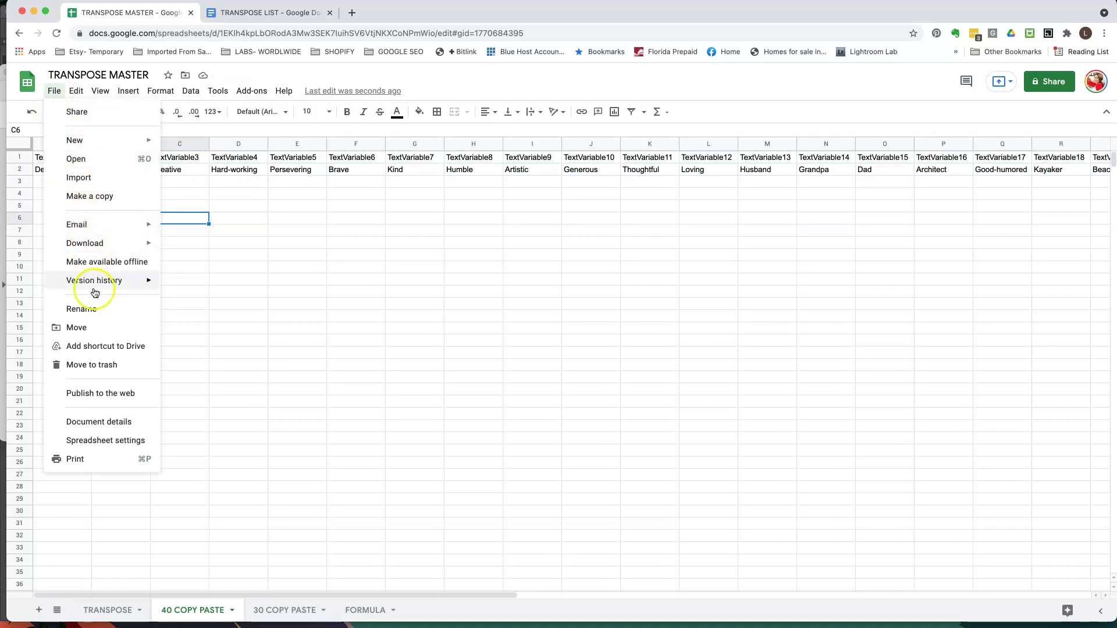
Download the 40 COPY PASTE sheet as Comma-separated values (.csv, current sheet)
{"action": "mouse_move", "coordinate": [94, 288]}
{"action": "mouse_move", "coordinate": [145, 243]}
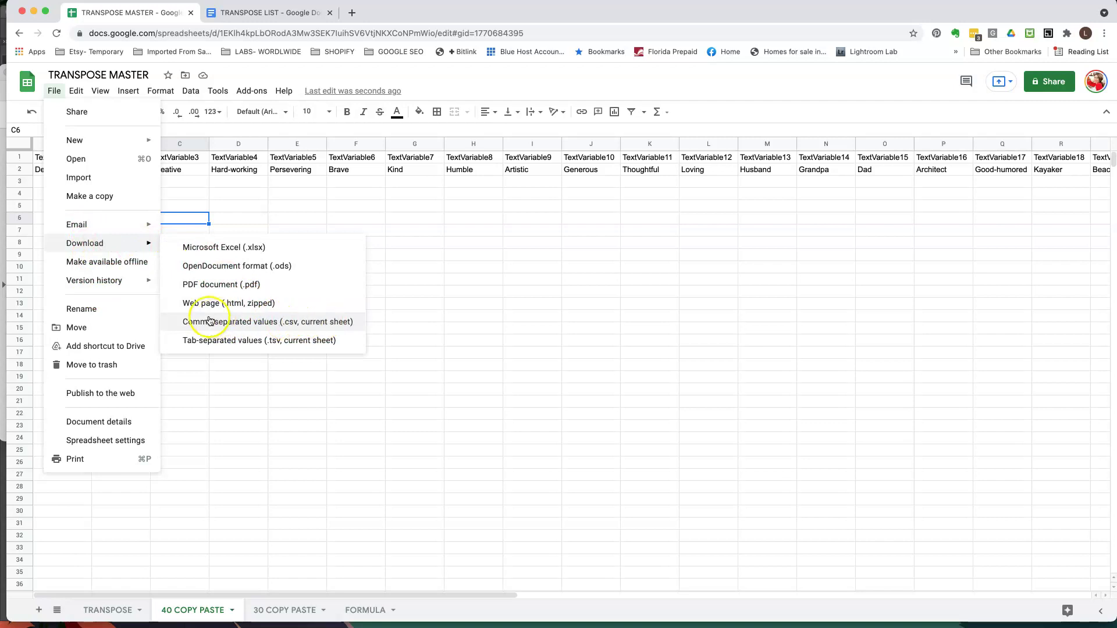
{"action": "left_click", "coordinate": [255, 322]}
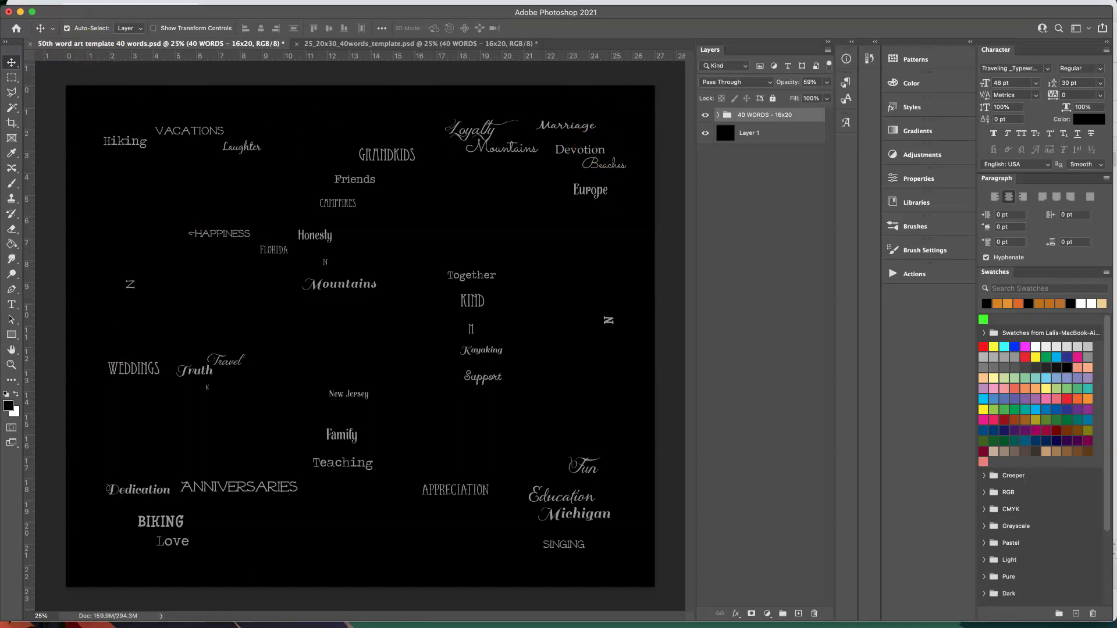
Look over Image > Variables > Define without changes, then expand the 40 WORDS - 16x20 group
{"action": "left_click", "coordinate": [3, 1]}
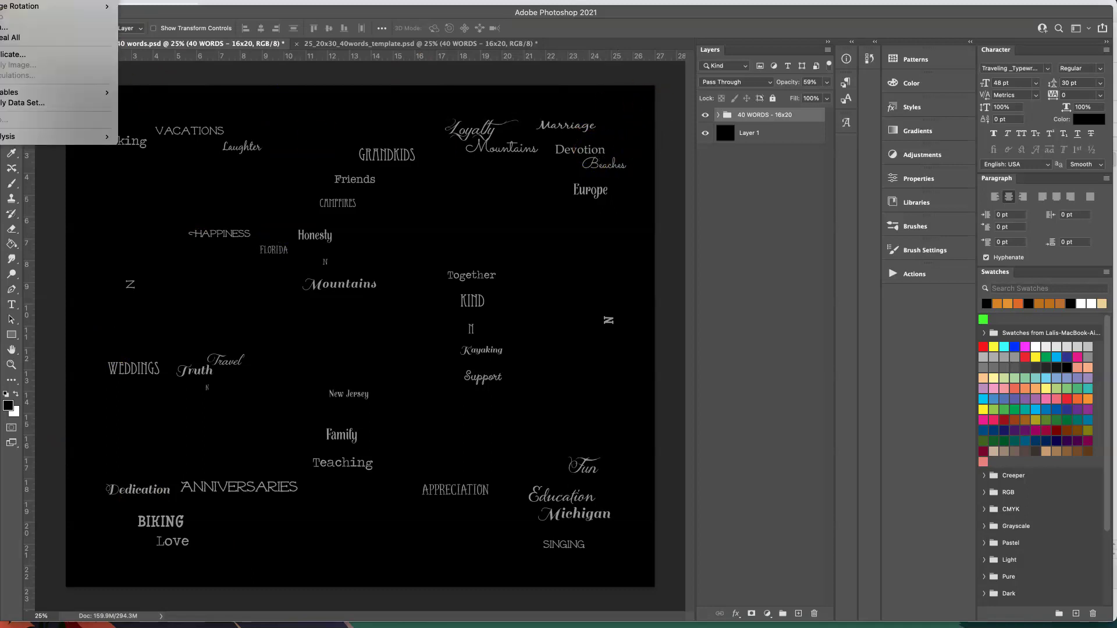
{"action": "mouse_move", "coordinate": [36, 93]}
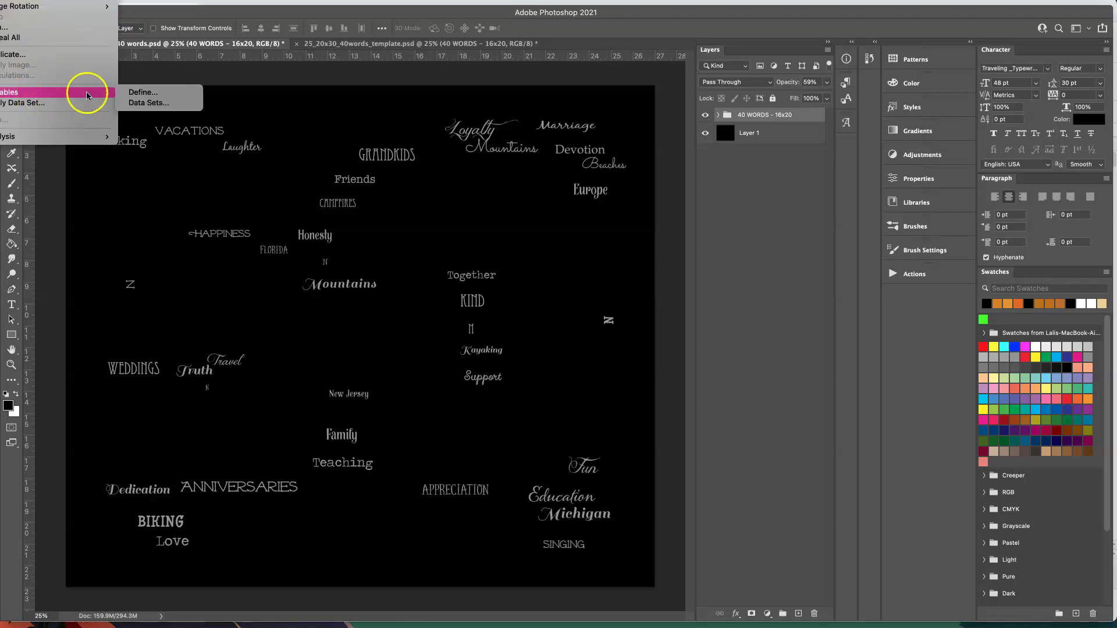
{"action": "left_click", "coordinate": [176, 96]}
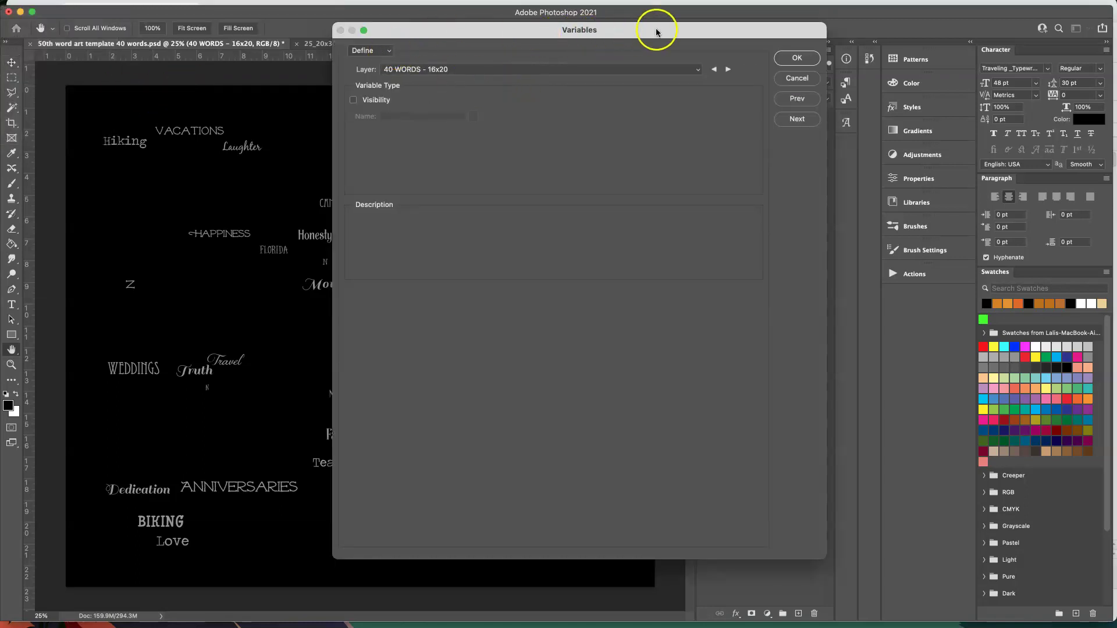
{"action": "left_click_drag", "start_coordinate": [657, 32], "coordinate": [610, 64]}
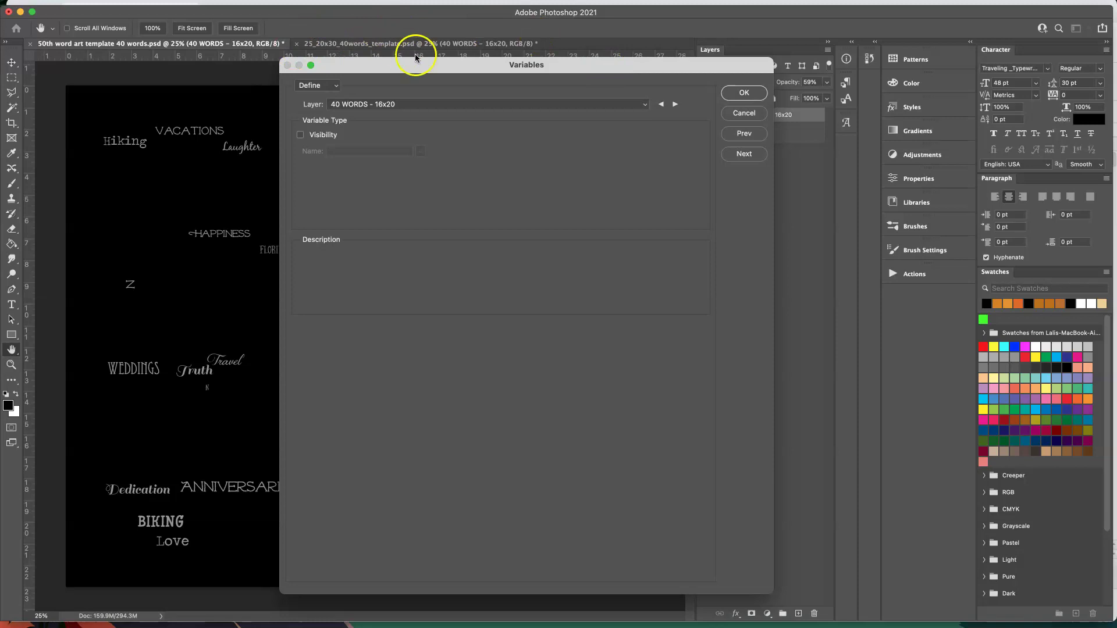
{"action": "left_click", "coordinate": [332, 86]}
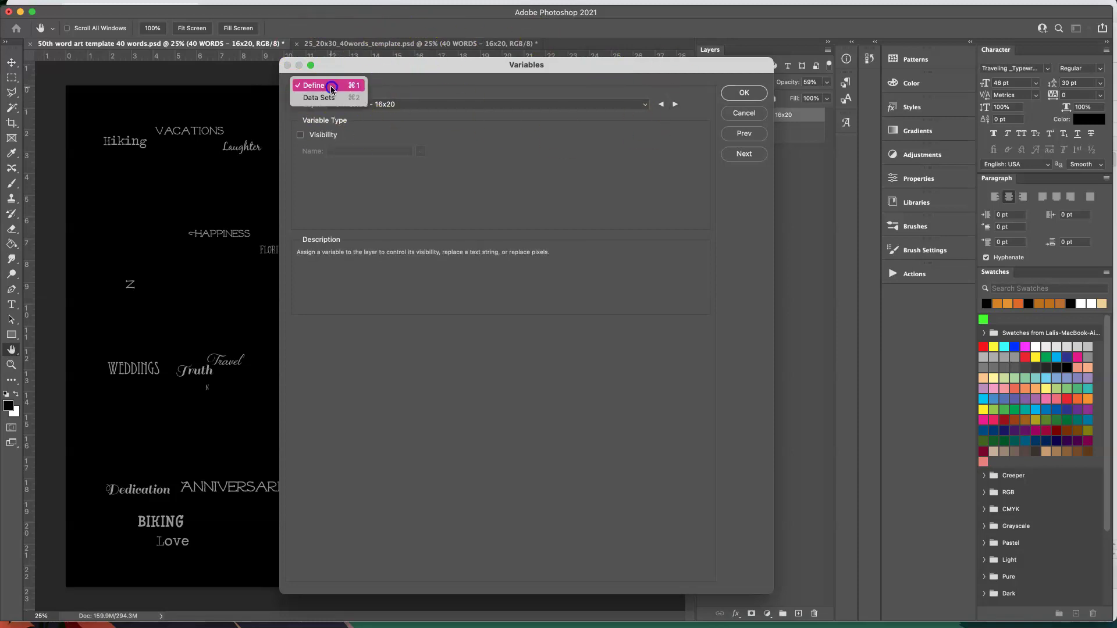
{"action": "left_click", "coordinate": [372, 74]}
{"action": "left_click_drag", "start_coordinate": [424, 68], "coordinate": [451, 120]}
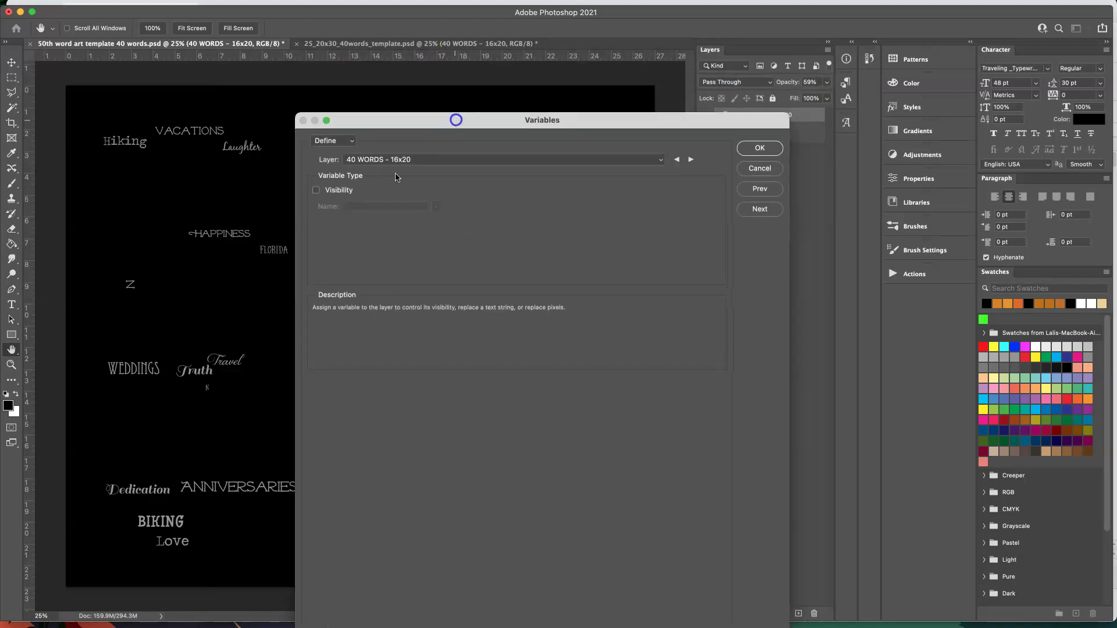
{"action": "left_click_drag", "start_coordinate": [634, 122], "coordinate": [504, 105]}
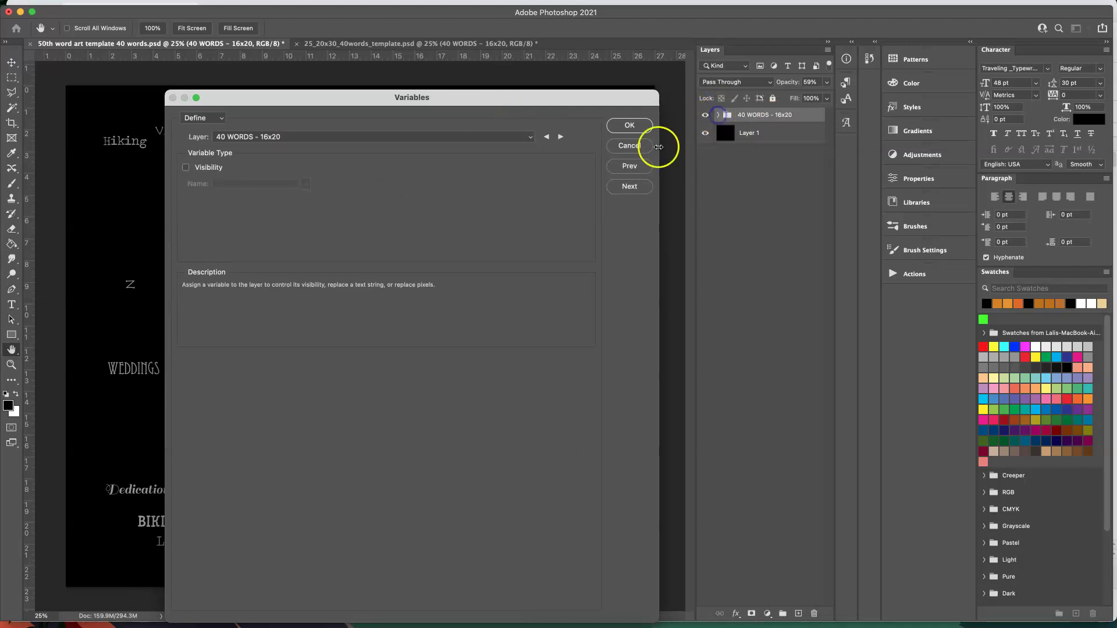
{"action": "left_click", "coordinate": [629, 146]}
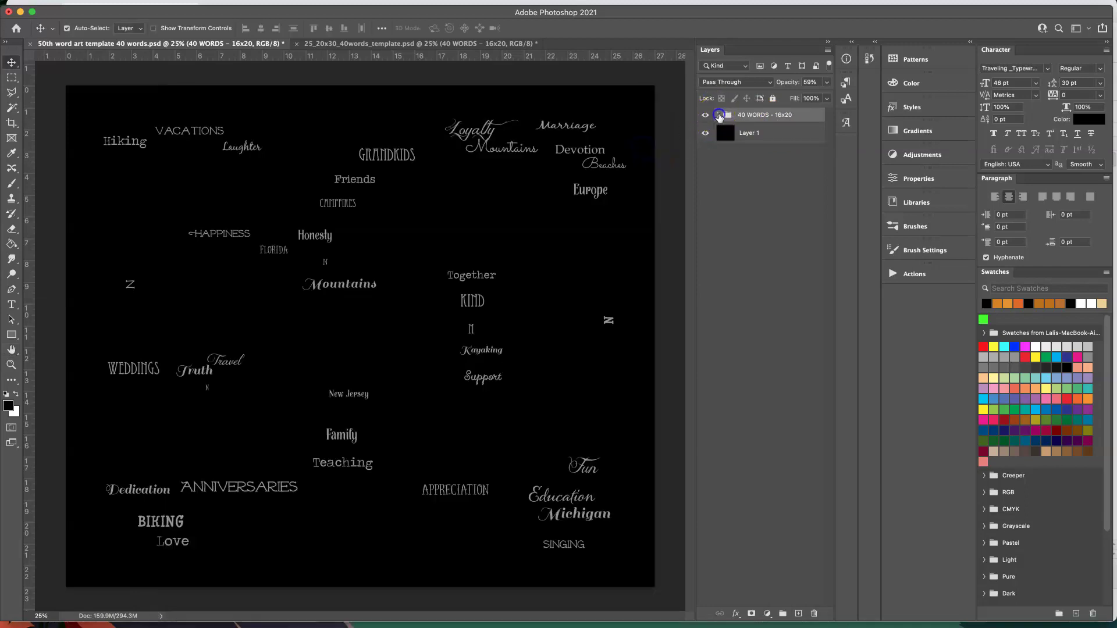
{"action": "left_click", "coordinate": [718, 114]}
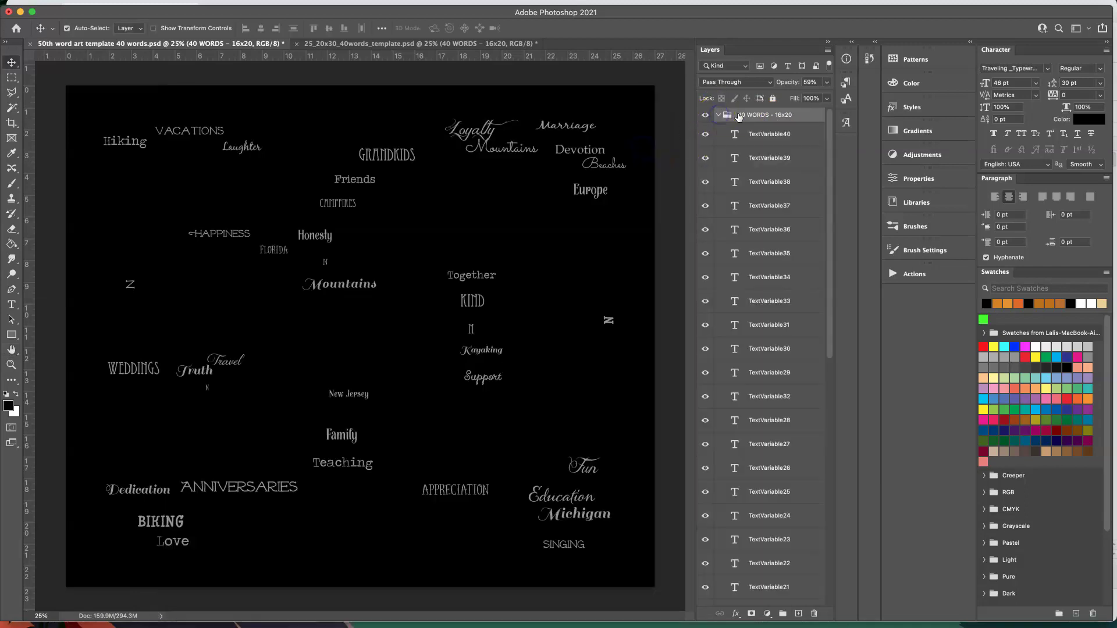
Reopen Image > Variables > Data Sets to review TextVariable40's Text Replacement setting
{"action": "left_click", "coordinate": [24, 1]}
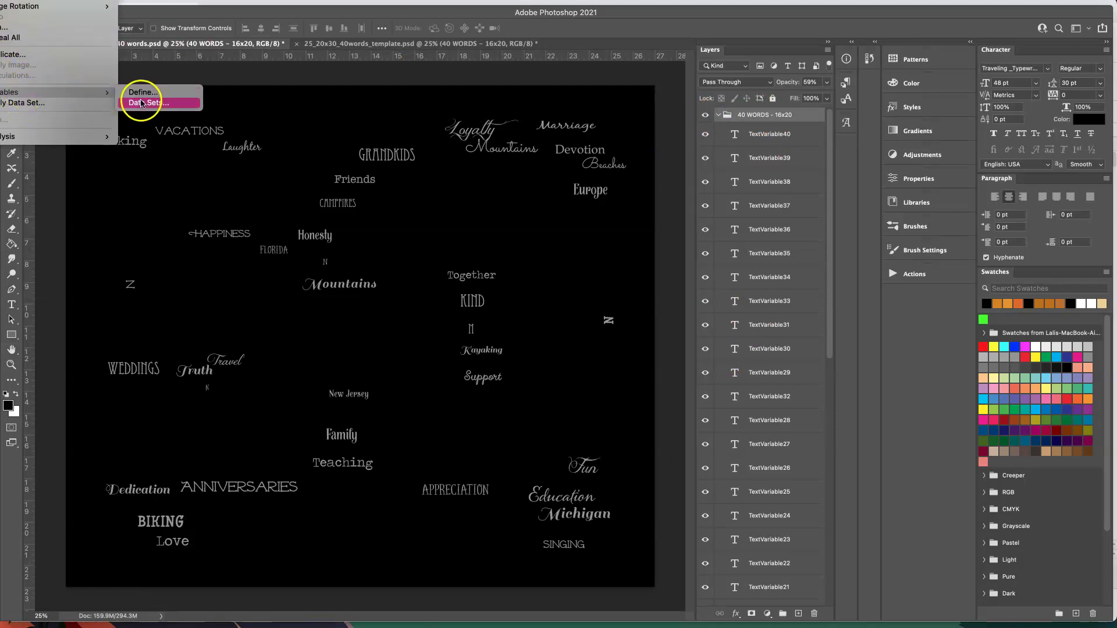
{"action": "left_click", "coordinate": [155, 103]}
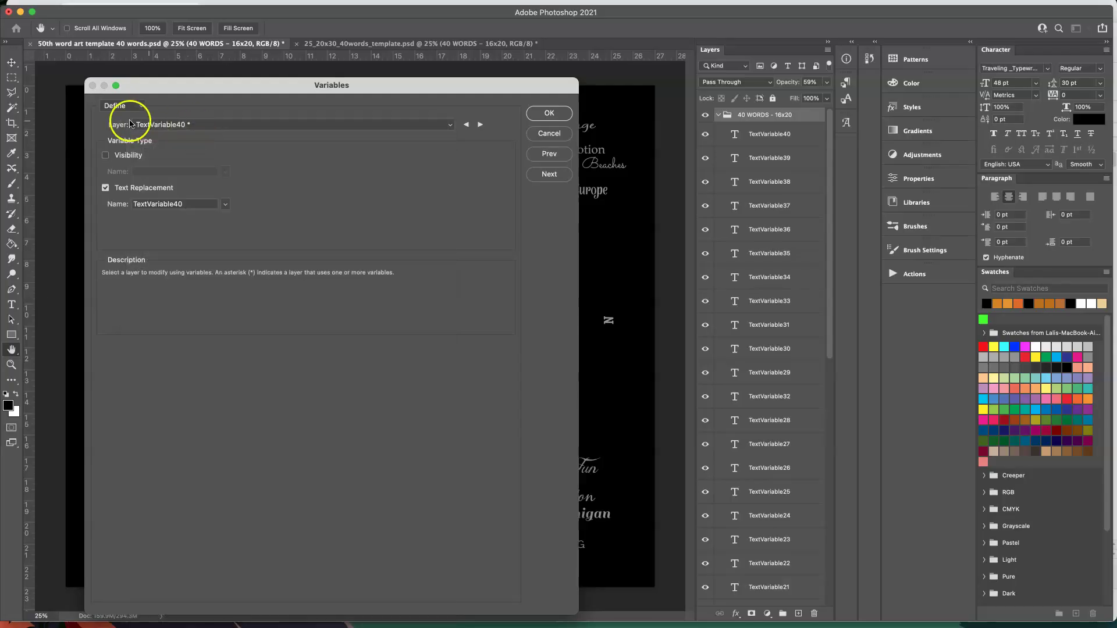
{"action": "left_click_drag", "start_coordinate": [173, 90], "coordinate": [193, 86]}
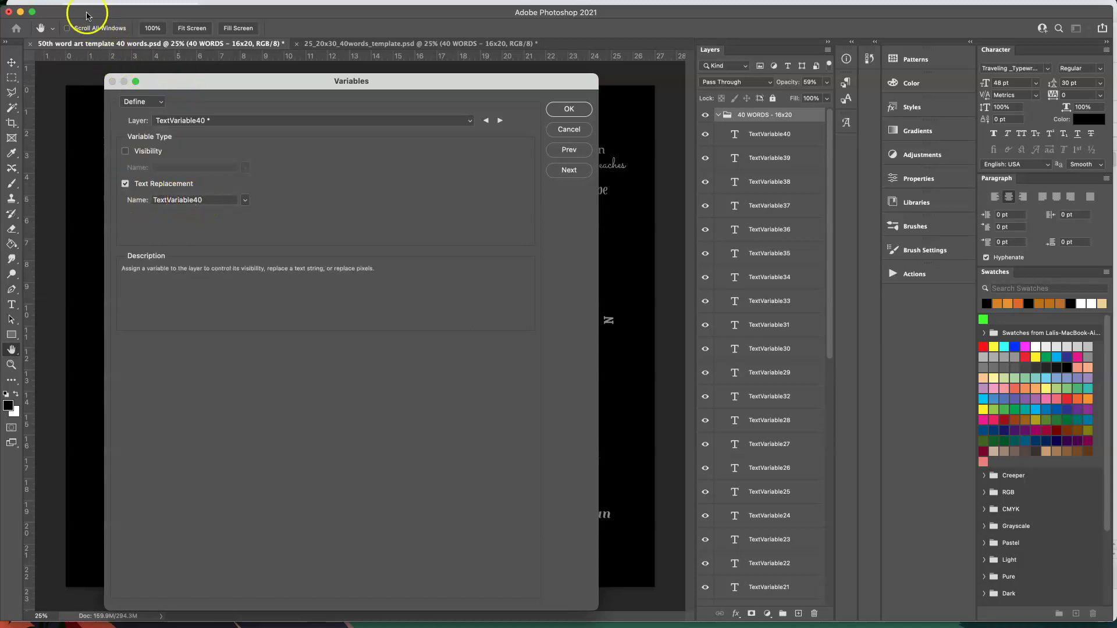
{"action": "key", "text": "super+Tab"}
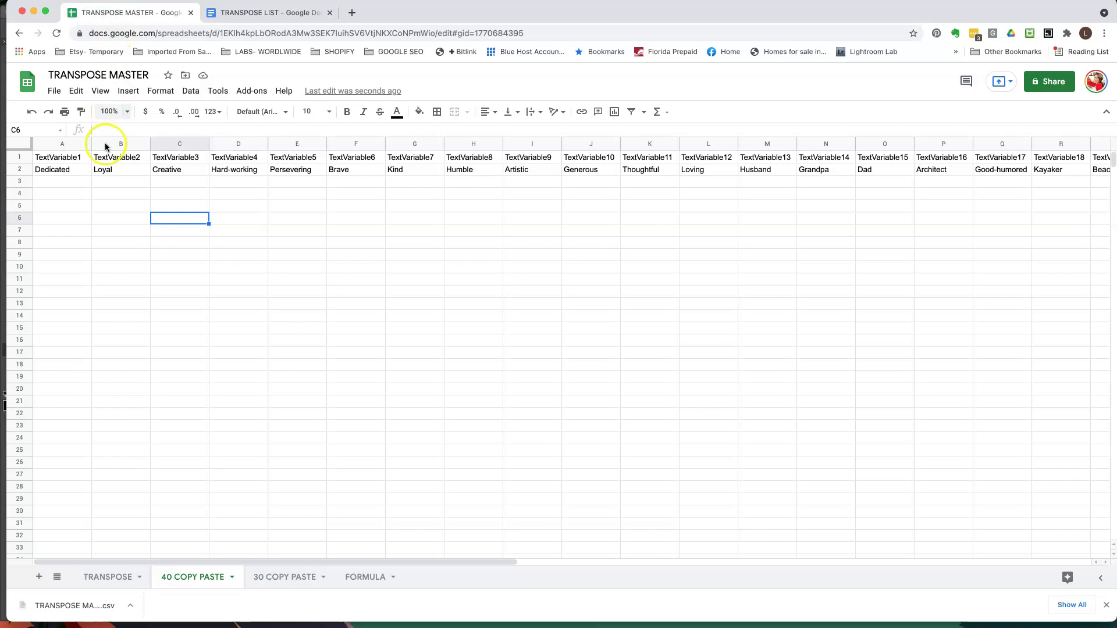
{"action": "left_click", "coordinate": [123, 158]}
{"action": "left_click", "coordinate": [56, 158]}
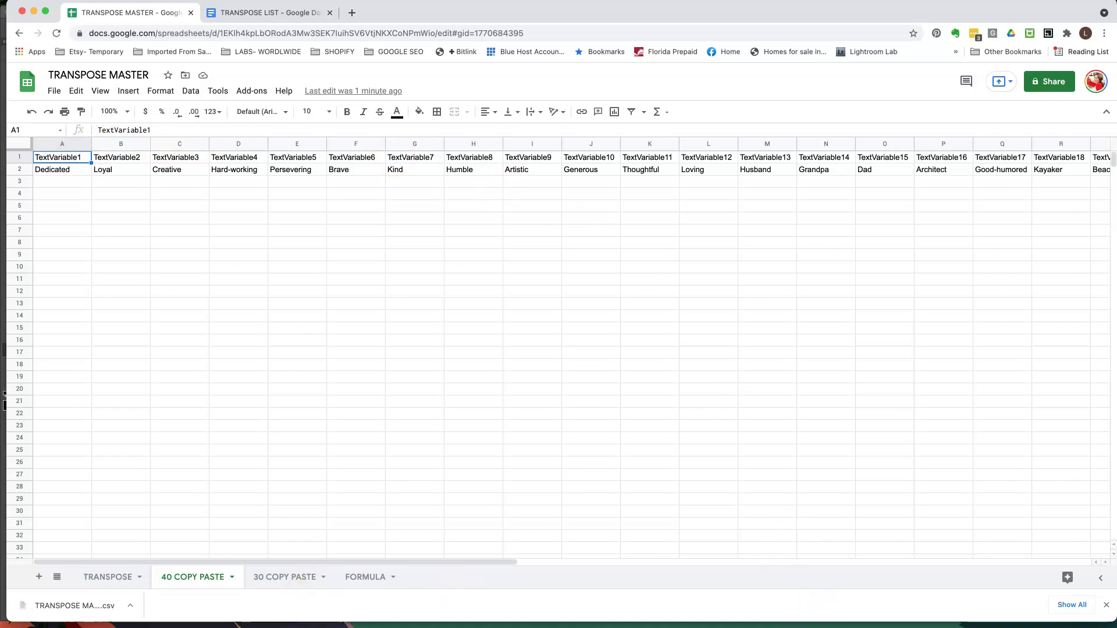
{"action": "left_click", "coordinate": [477, 616]}
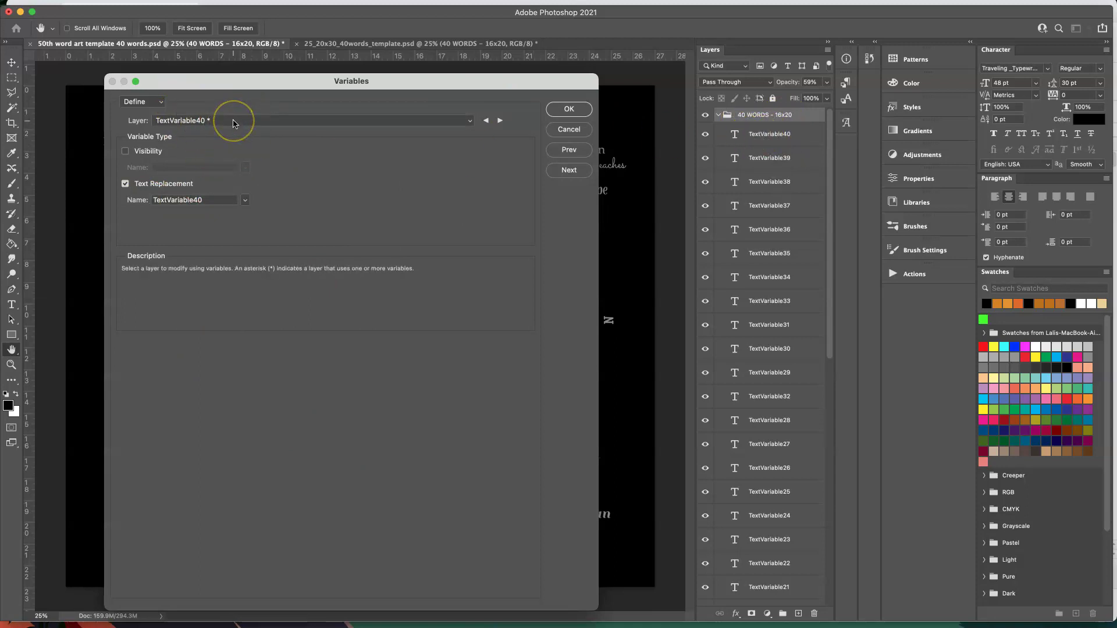
{"action": "left_click", "coordinate": [233, 123]}
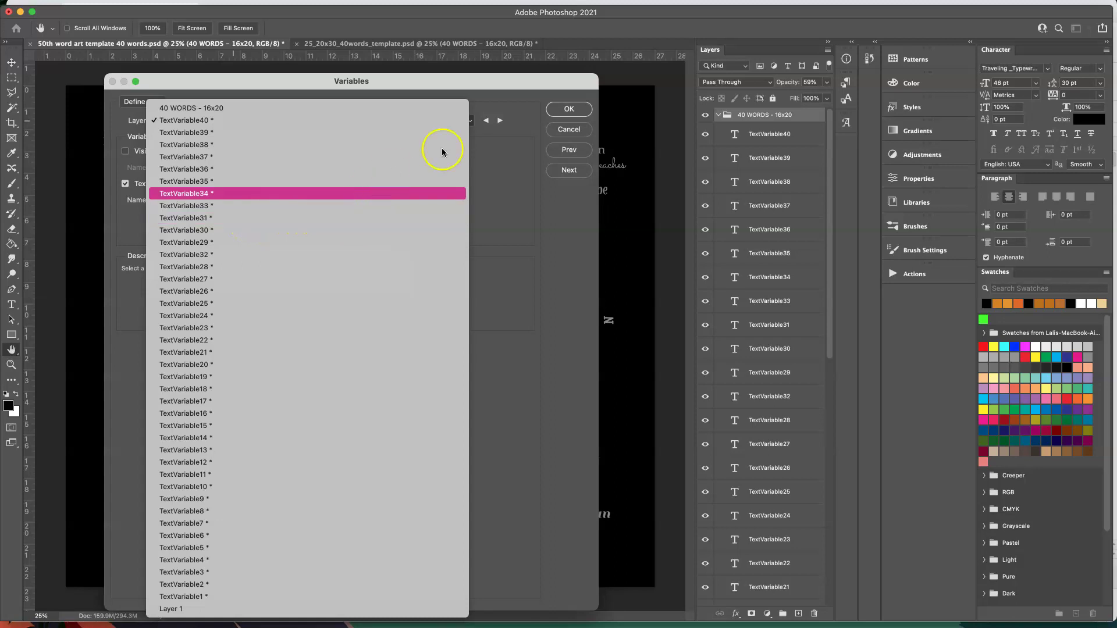
{"action": "left_click", "coordinate": [551, 85]}
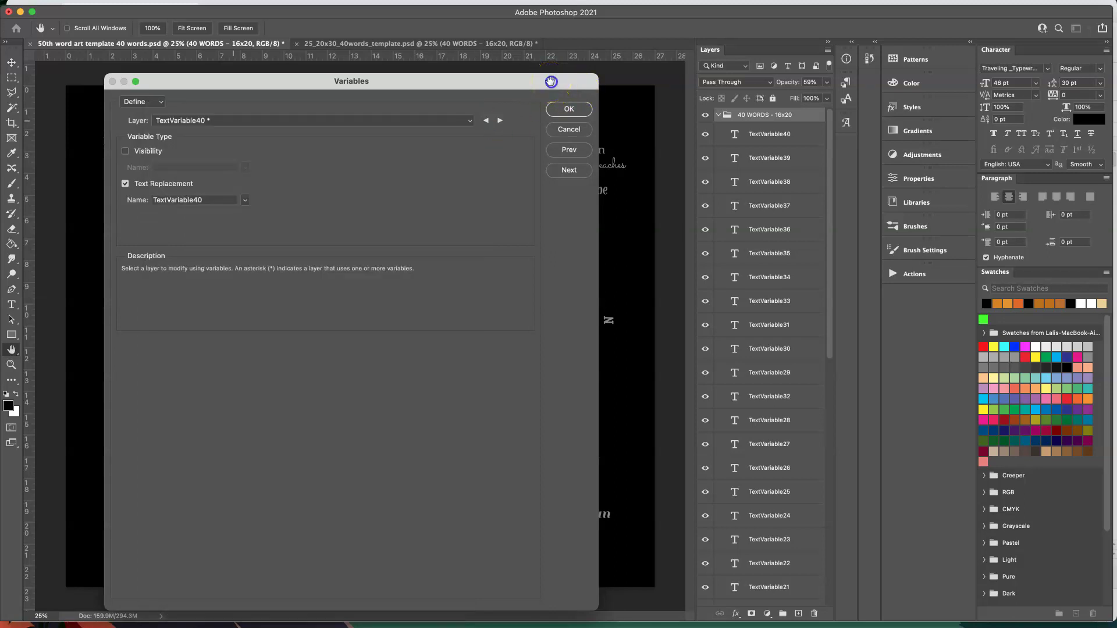
{"action": "left_click", "coordinate": [152, 102]}
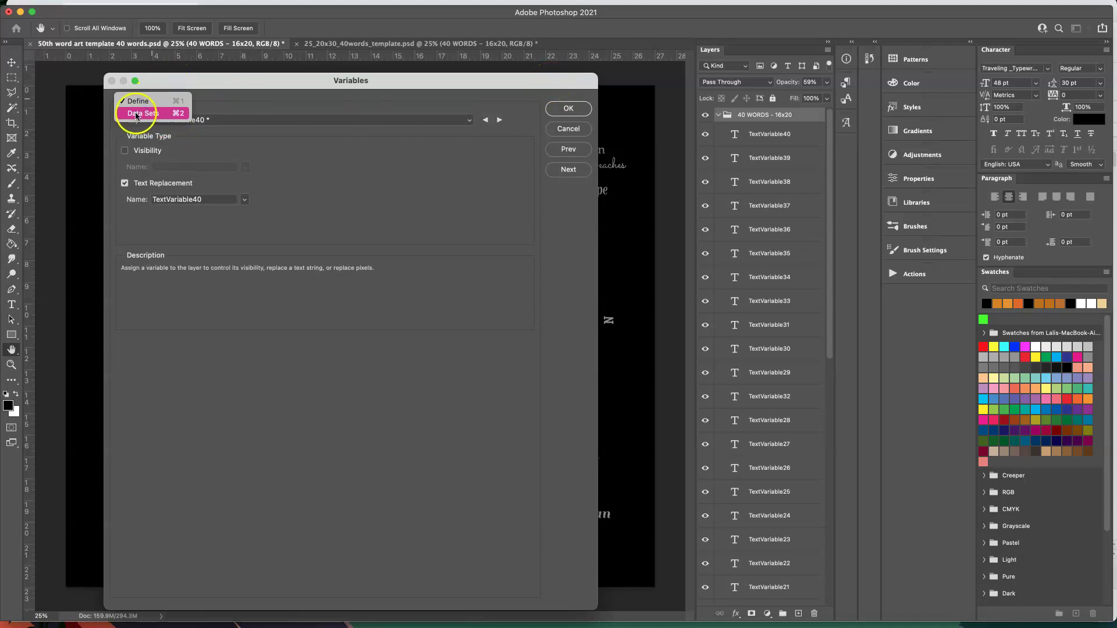
In the data sets view, delete the old Fun data set and create a new one
{"action": "left_click", "coordinate": [143, 114]}
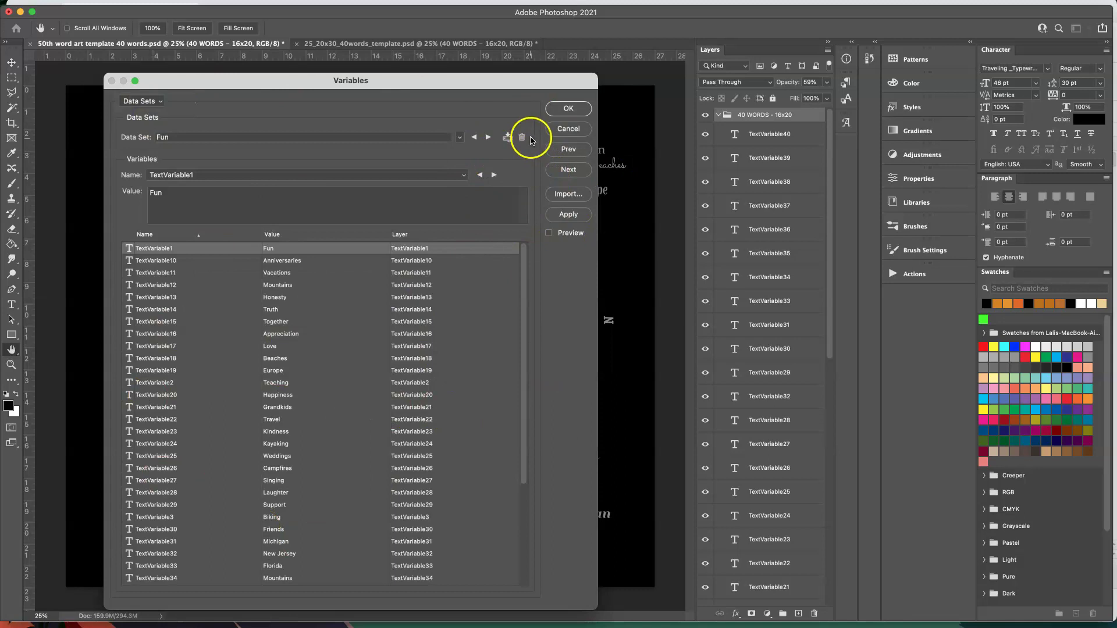
{"action": "left_click", "coordinate": [523, 138]}
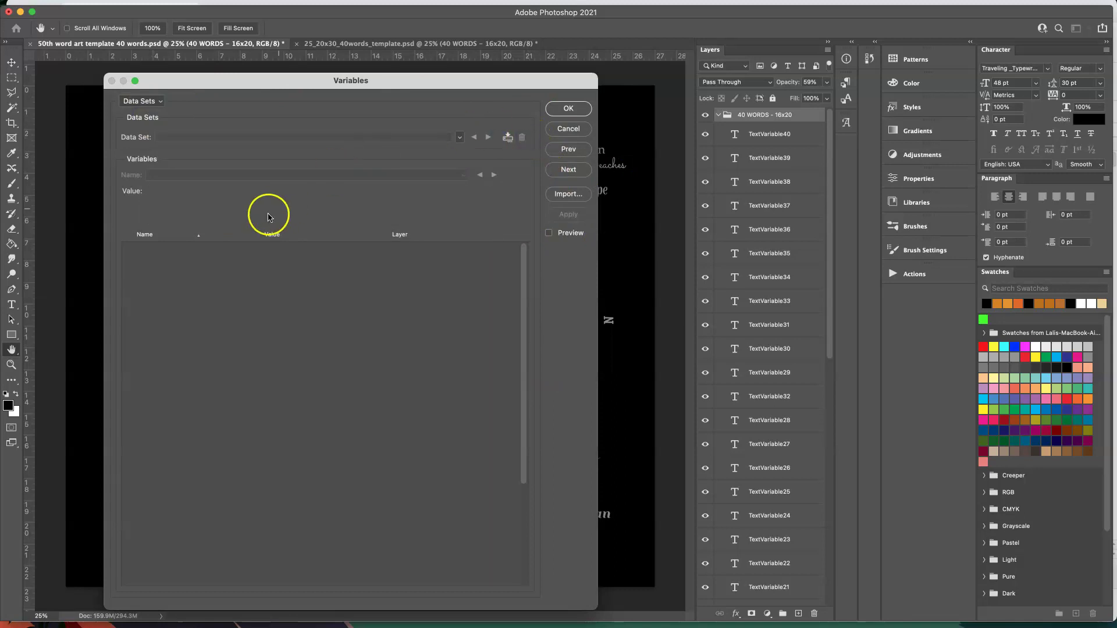
{"action": "left_click", "coordinate": [508, 138]}
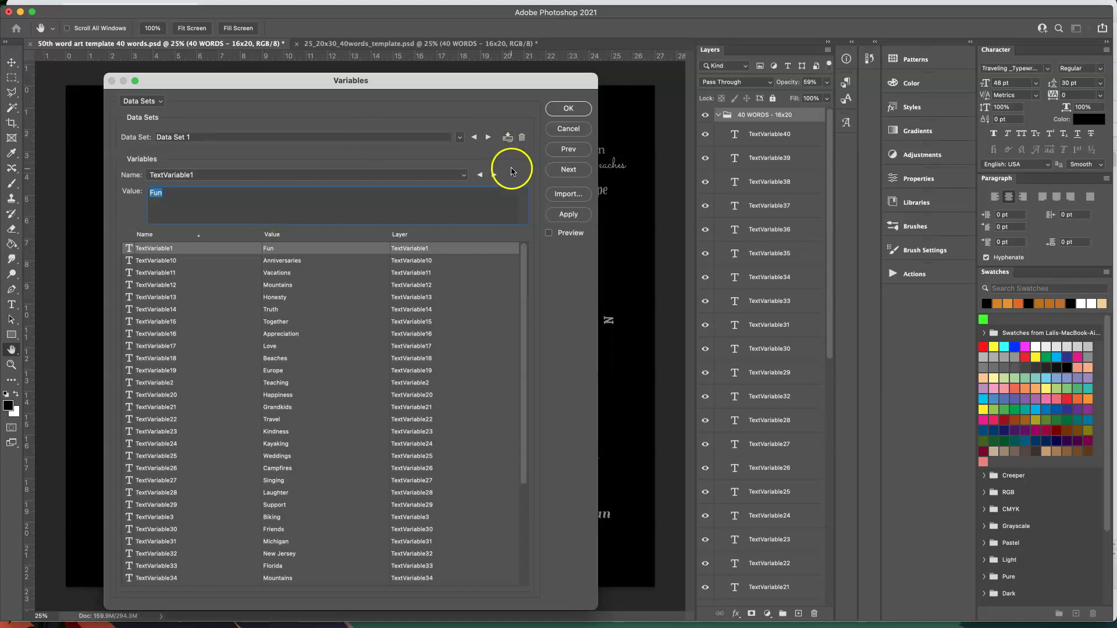
Import 'TRANSPOSE MASTER - 40 COPY PASTE (5).csv' as the data sets
{"action": "left_click", "coordinate": [571, 194]}
{"action": "left_click", "coordinate": [264, 263]}
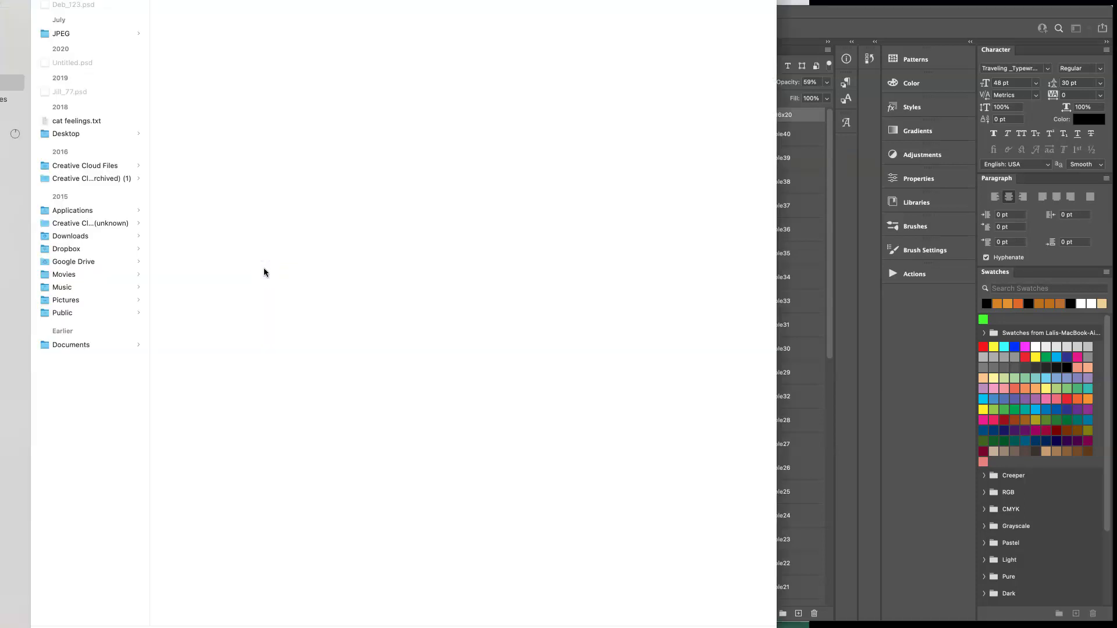
{"action": "left_click", "coordinate": [261, 89]}
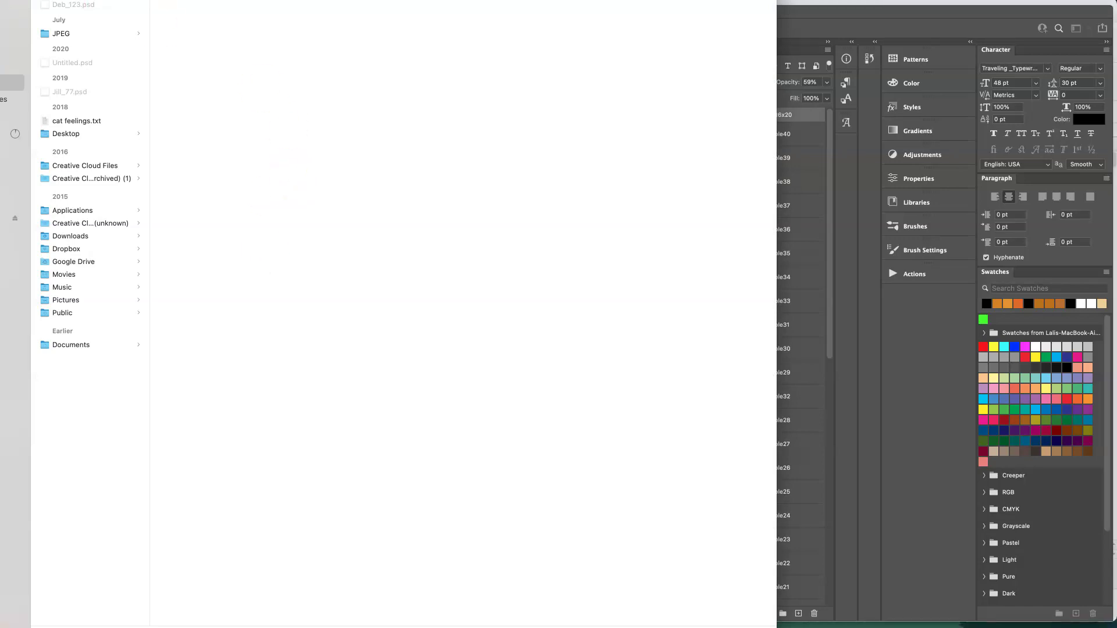
{"action": "scroll", "coordinate": [110, 13], "scroll_direction": "up", "scroll_amount": 10}
{"action": "left_click", "coordinate": [89, 6]}
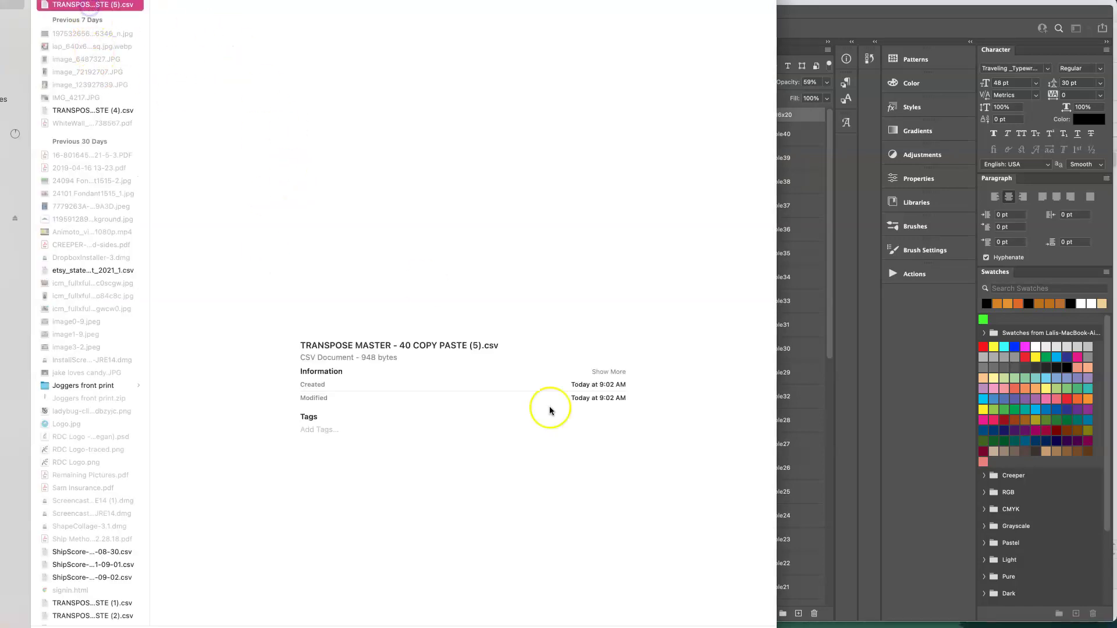
{"action": "key", "text": "Return"}
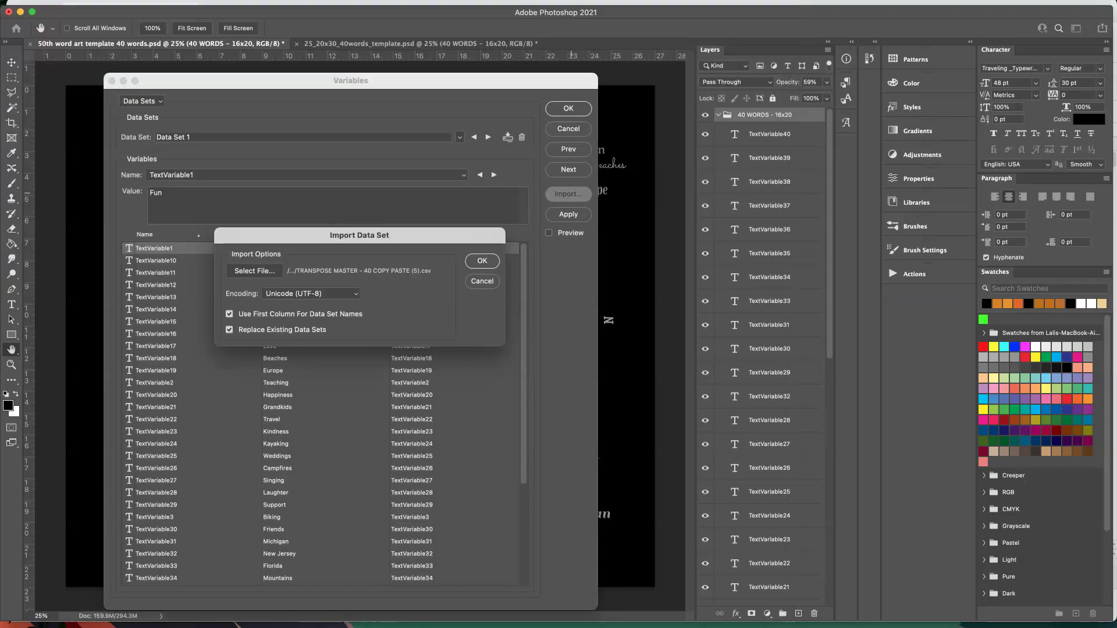
{"action": "left_click", "coordinate": [478, 261]}
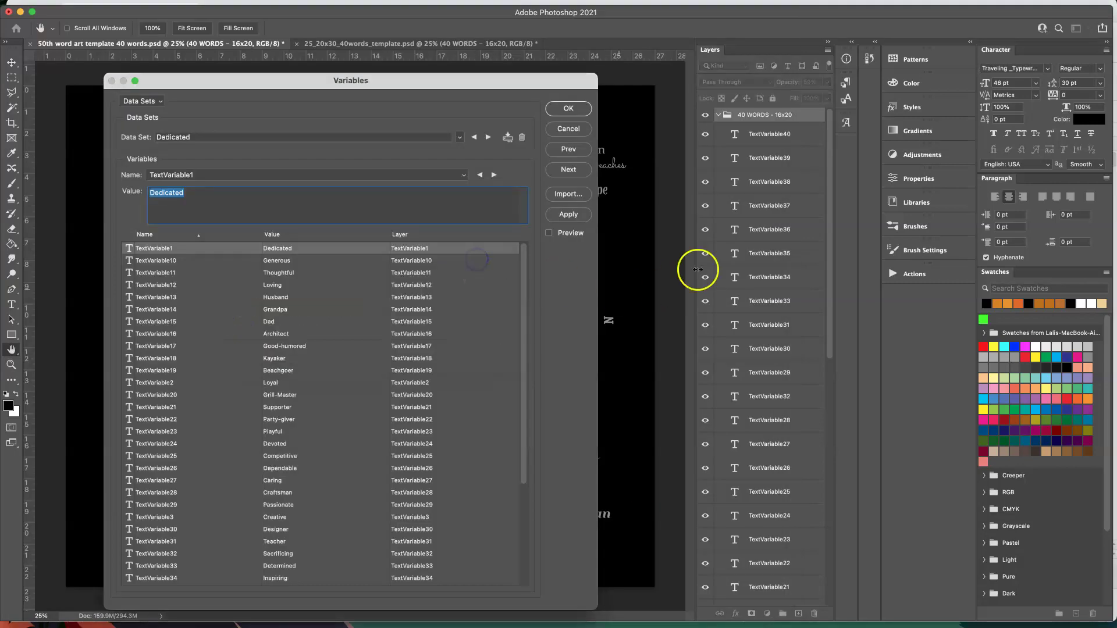
Apply the Dedicated data set and close the Variables dialog with OK
{"action": "left_click", "coordinate": [575, 216]}
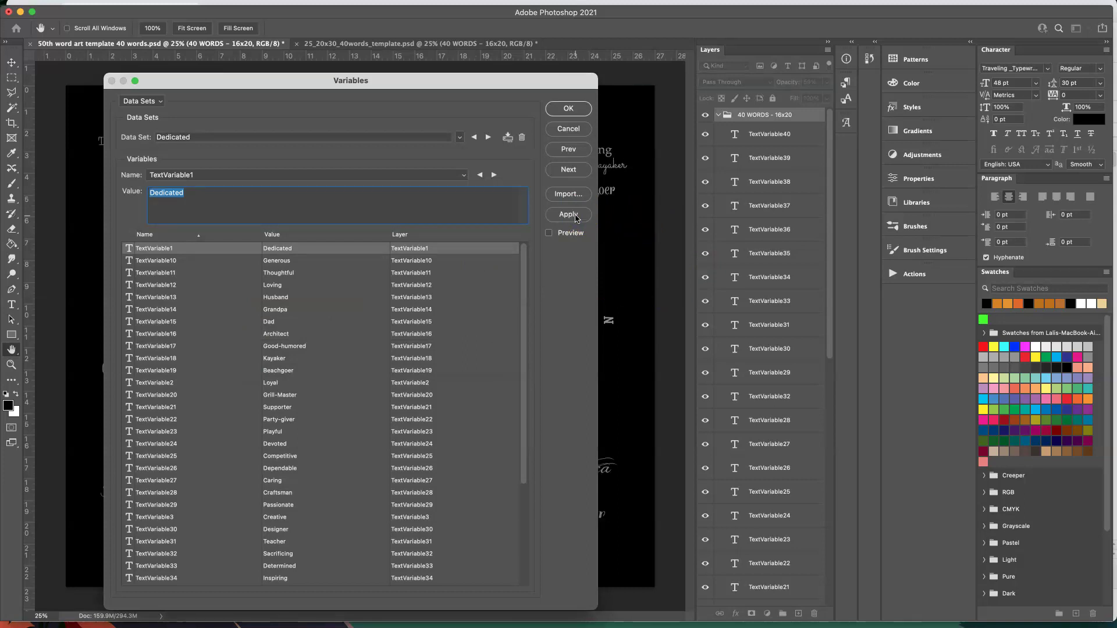
{"action": "left_click_drag", "start_coordinate": [398, 81], "coordinate": [936, 60]}
{"action": "left_click_drag", "start_coordinate": [1060, 66], "coordinate": [1002, 63]}
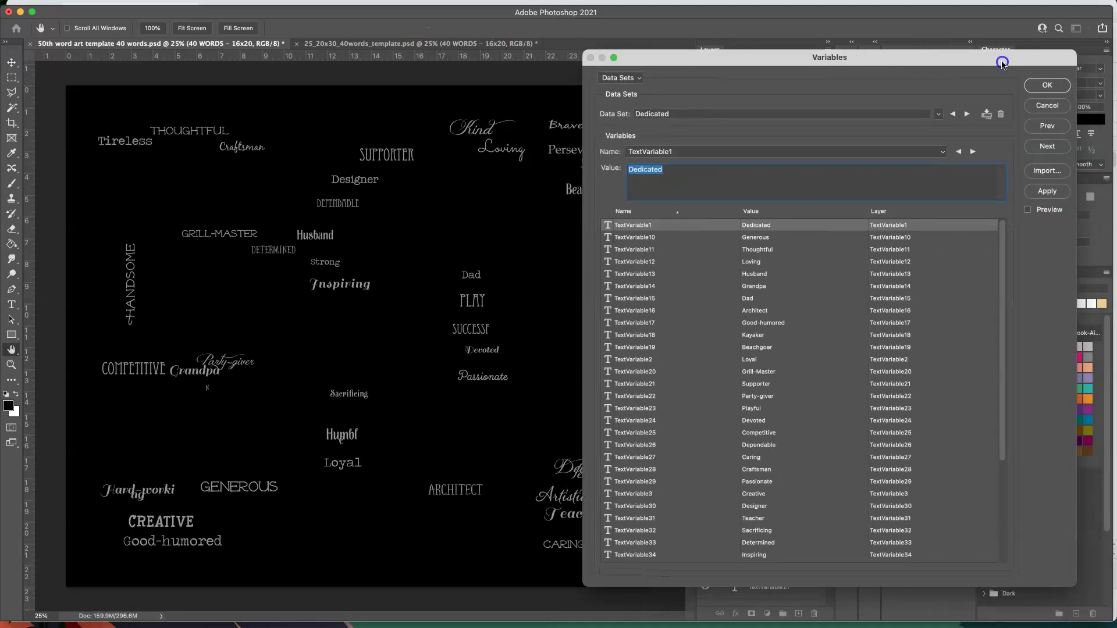
{"action": "left_click", "coordinate": [1047, 85]}
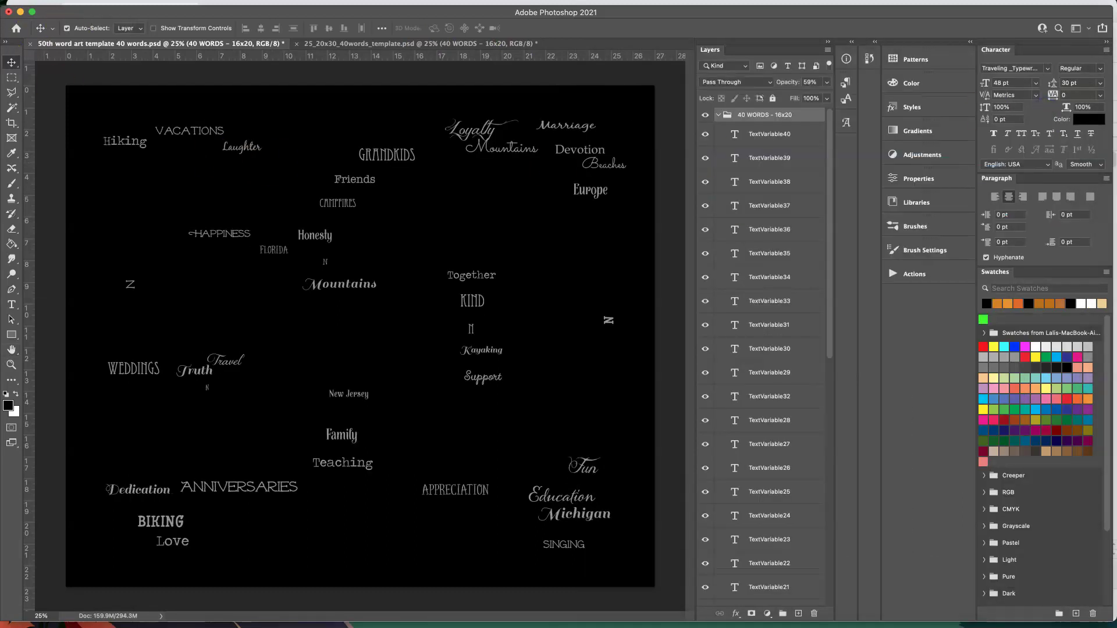
Reopen Image > Variables > Data Sets and delete the Fun data set
{"action": "left_click", "coordinate": [17, 2]}
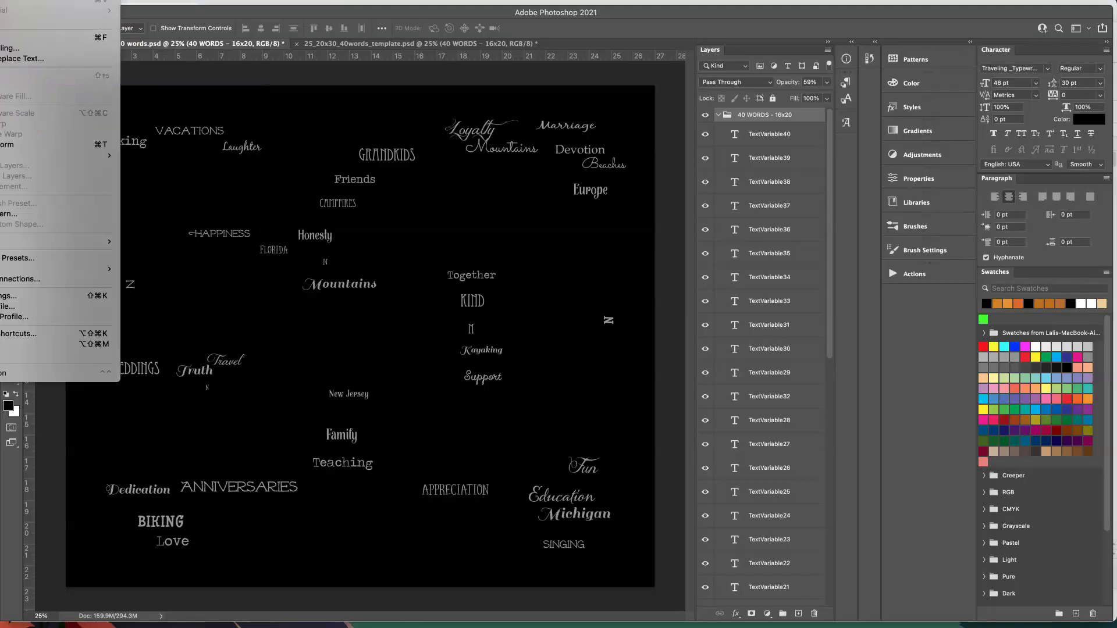
{"action": "mouse_move", "coordinate": [6, 1]}
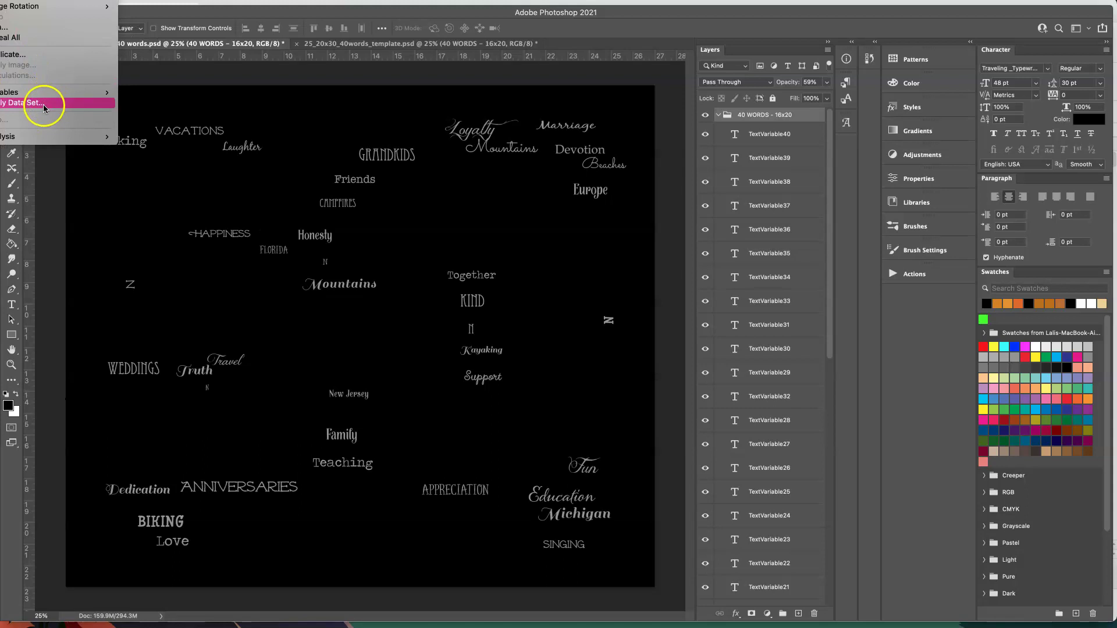
{"action": "left_click", "coordinate": [163, 104]}
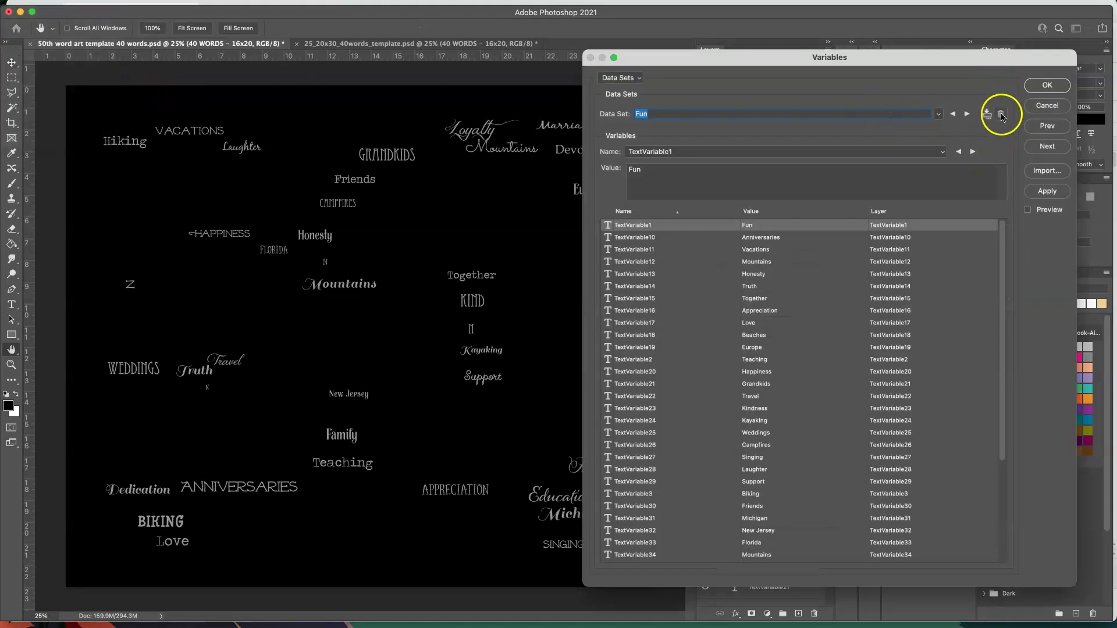
{"action": "left_click", "coordinate": [1000, 114]}
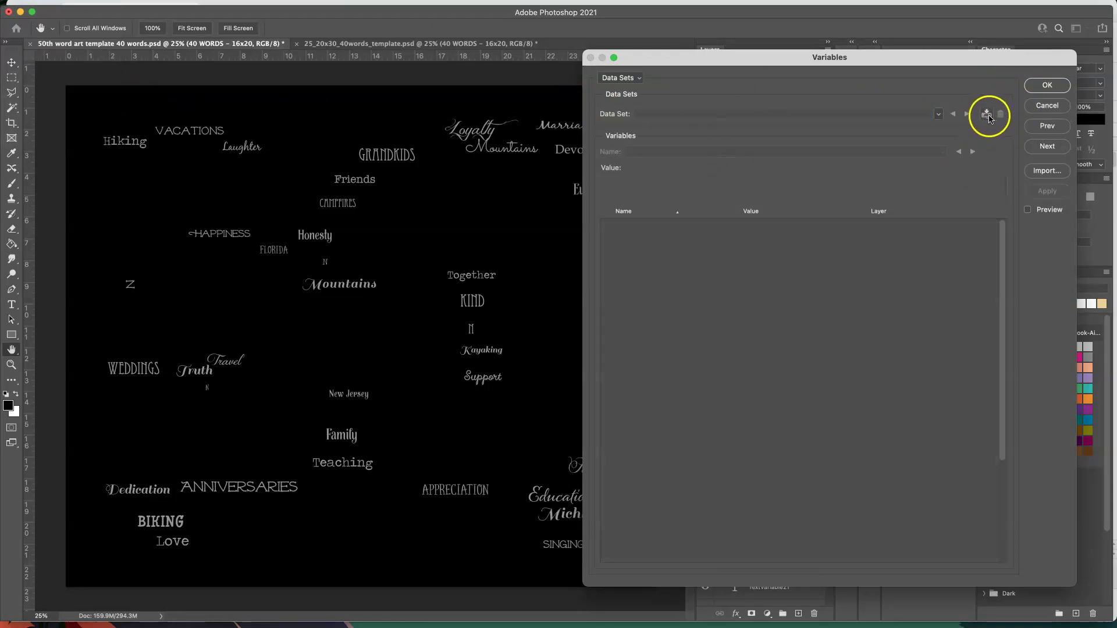
Re-import 'TRANSPOSE MASTER - 40 COPY PASTE (5).csv', apply the Dedicated set, and click OK
{"action": "left_click", "coordinate": [1047, 170]}
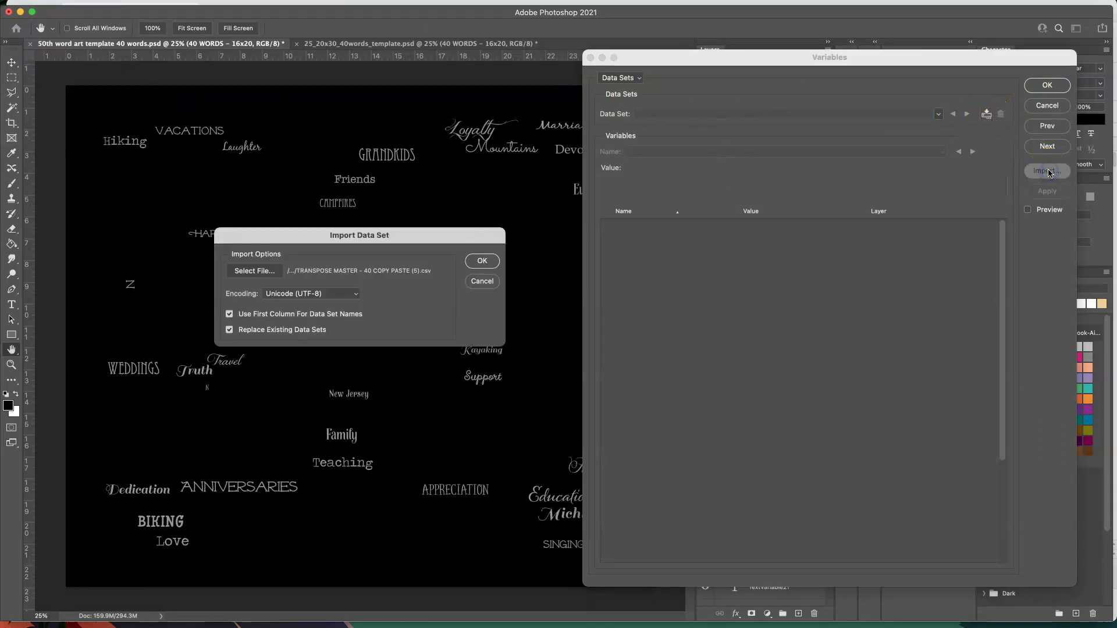
{"action": "left_click", "coordinate": [257, 271]}
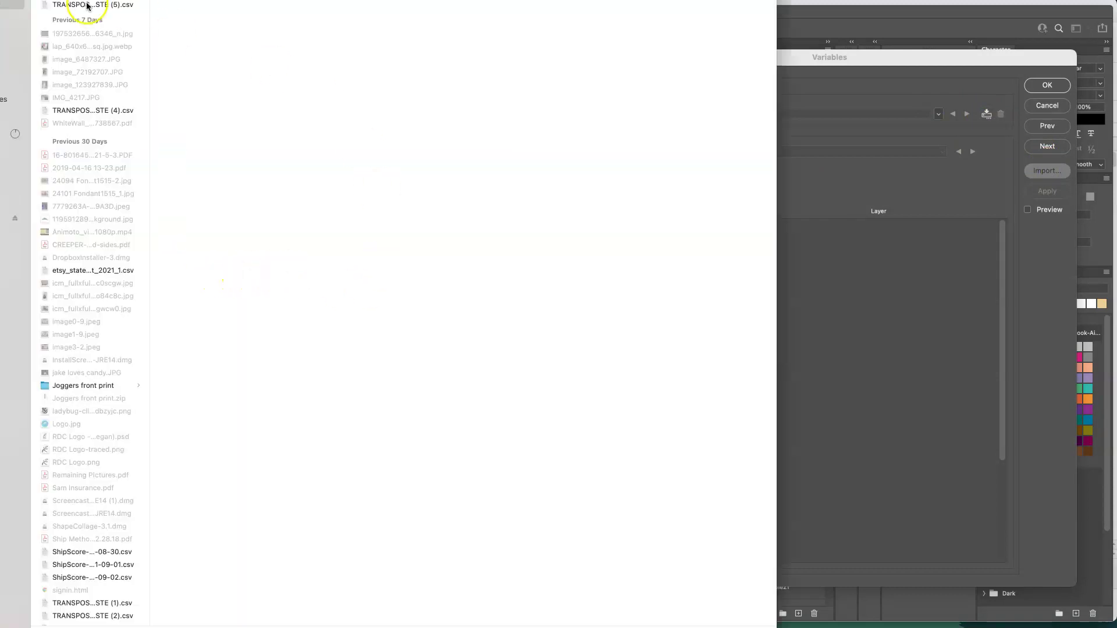
{"action": "left_click", "coordinate": [88, 4]}
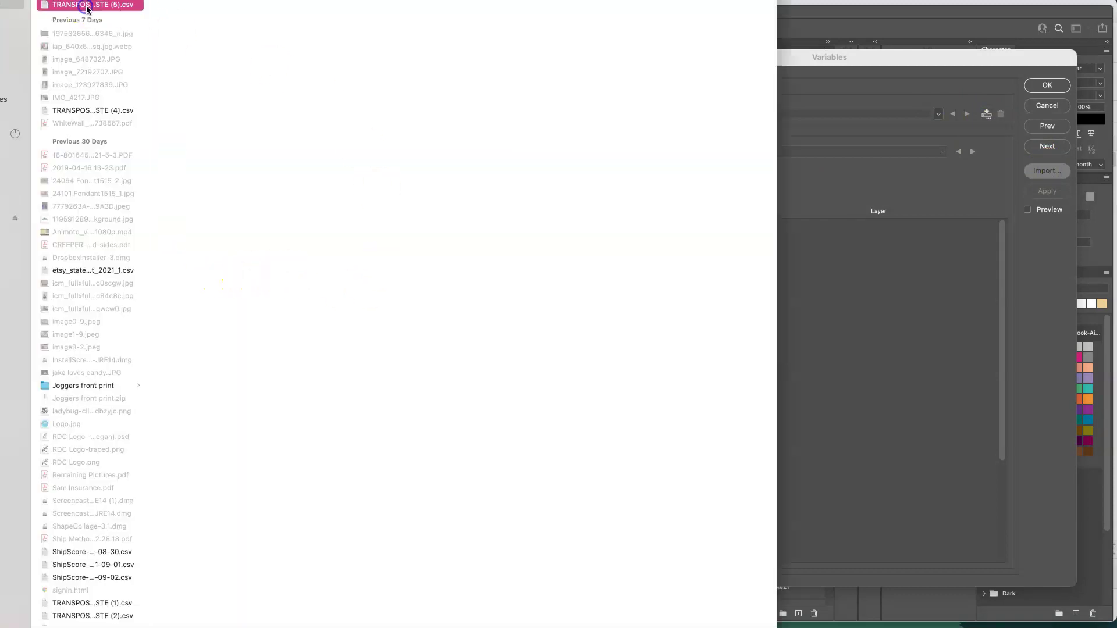
{"action": "key", "text": "Return"}
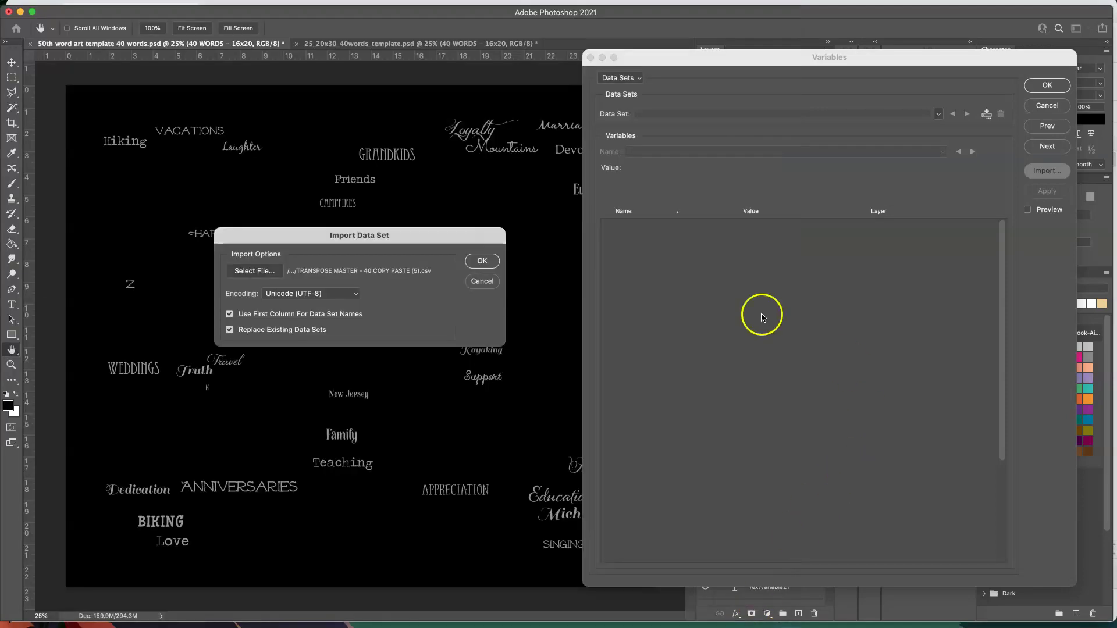
{"action": "left_click", "coordinate": [482, 260]}
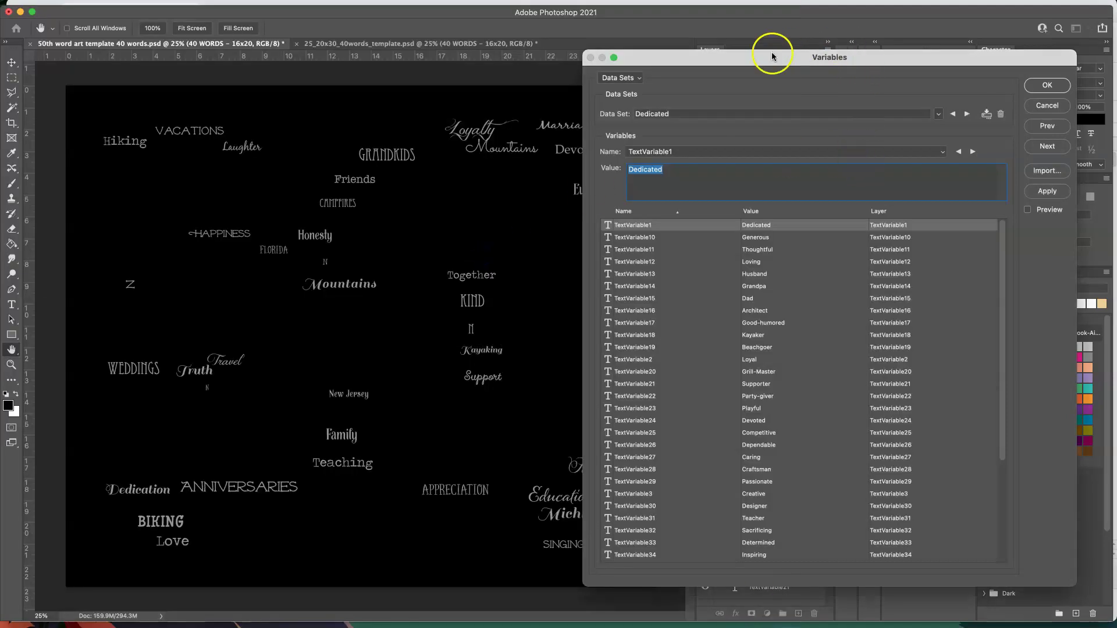
{"action": "left_click", "coordinate": [1050, 192]}
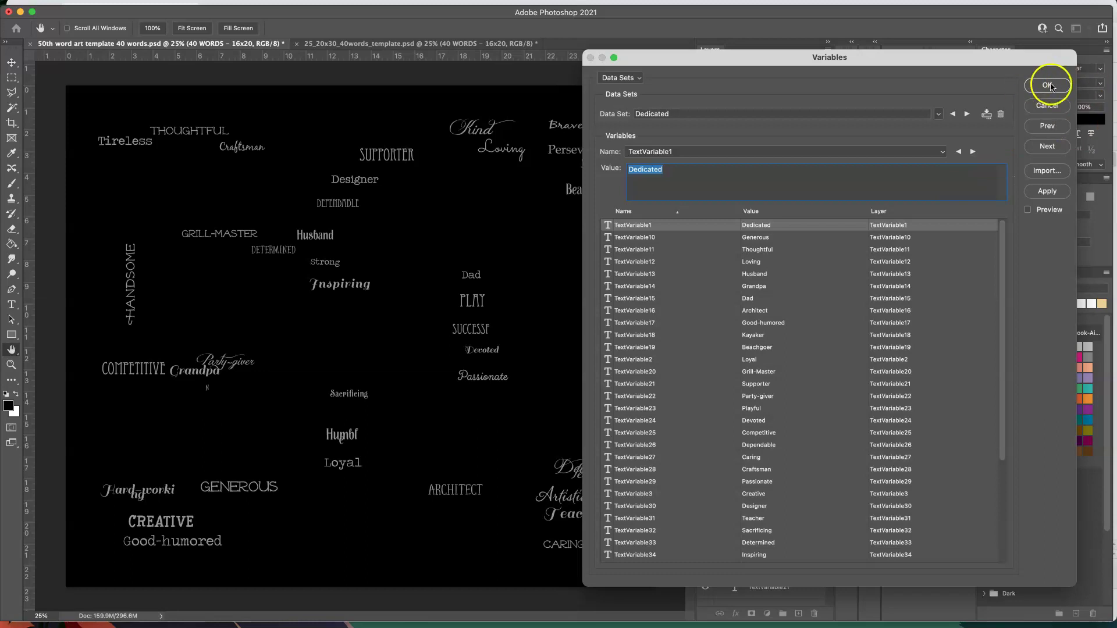
{"action": "left_click", "coordinate": [1047, 85]}
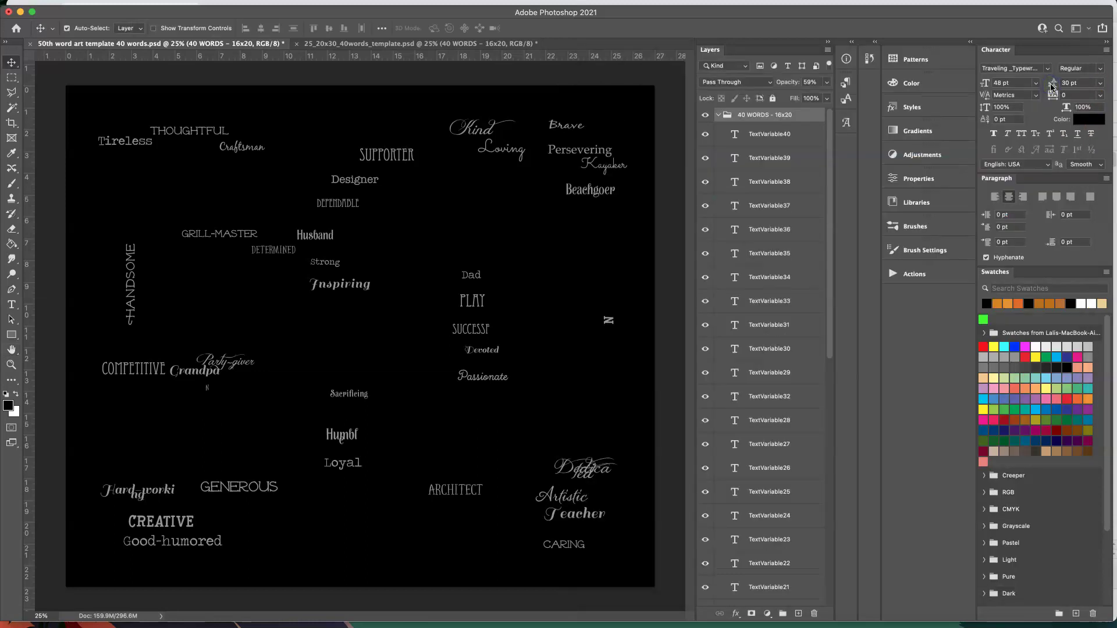
Nudge THOUGHTFUL slightly upward and select the stray letters at right and lower left
{"action": "left_click", "coordinate": [184, 131]}
{"action": "left_click_drag", "start_coordinate": [185, 131], "coordinate": [184, 127]}
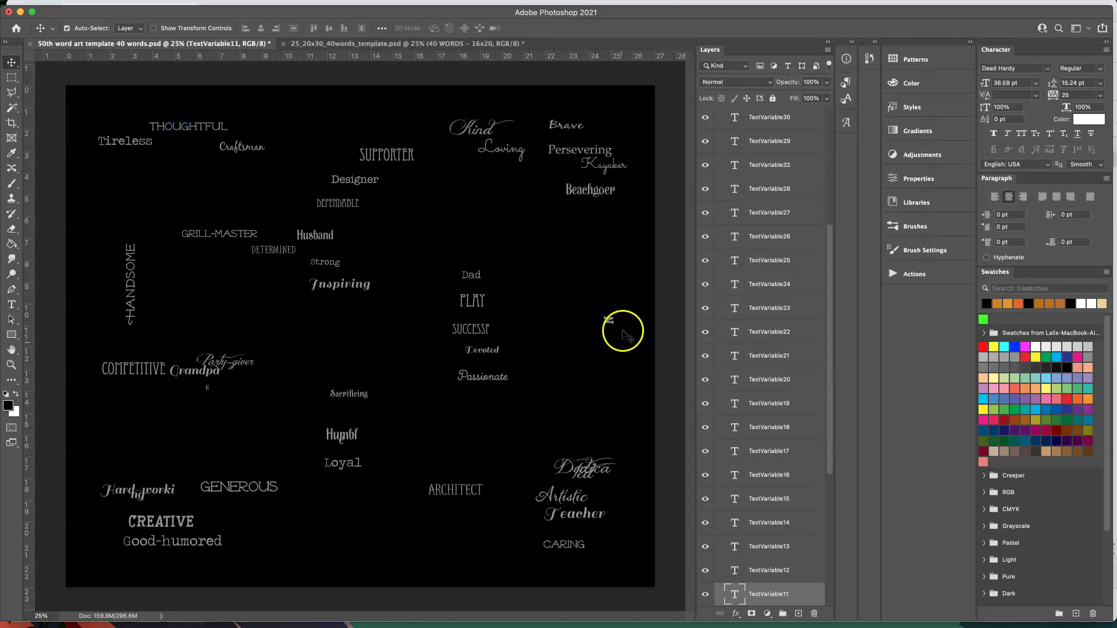
{"action": "left_click", "coordinate": [610, 321]}
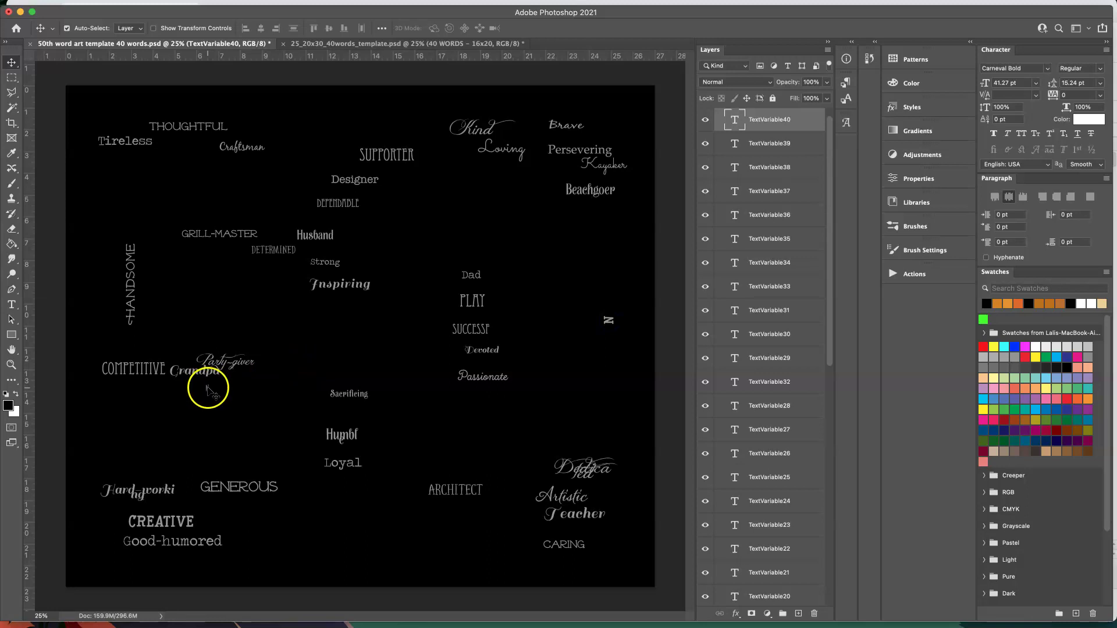
{"action": "left_click", "coordinate": [207, 388]}
Hide layers TextVariable40 and TextVariable39 to remove the stray N letters
{"action": "left_click", "coordinate": [756, 120]}
{"action": "left_click", "coordinate": [705, 119]}
{"action": "scroll", "coordinate": [730, 133], "scroll_direction": "up", "scroll_amount": 1}
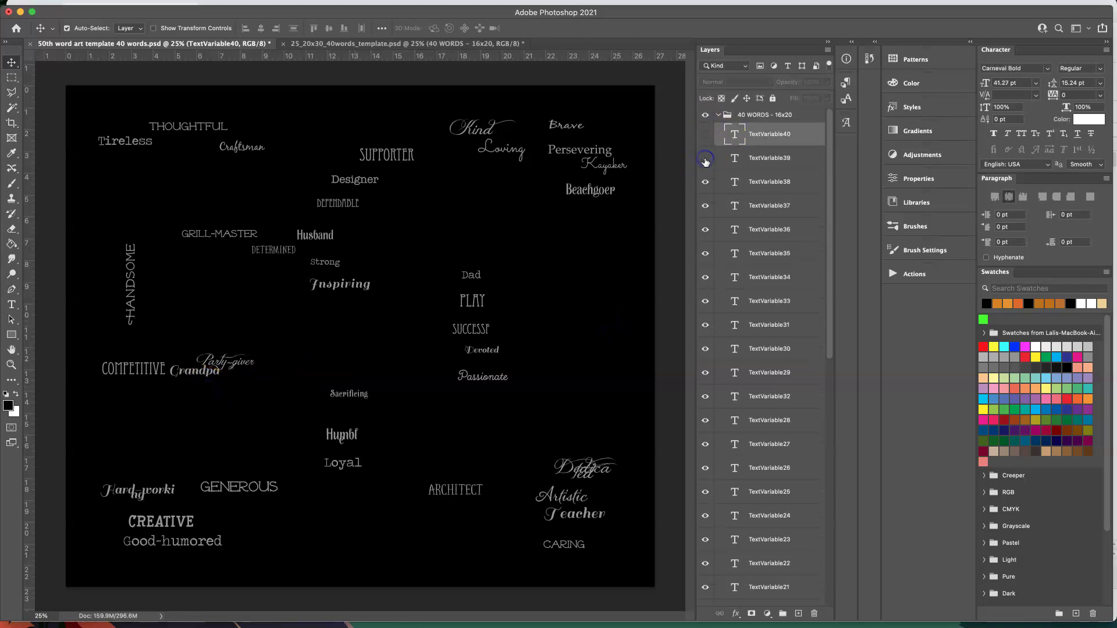
{"action": "left_click", "coordinate": [706, 162]}
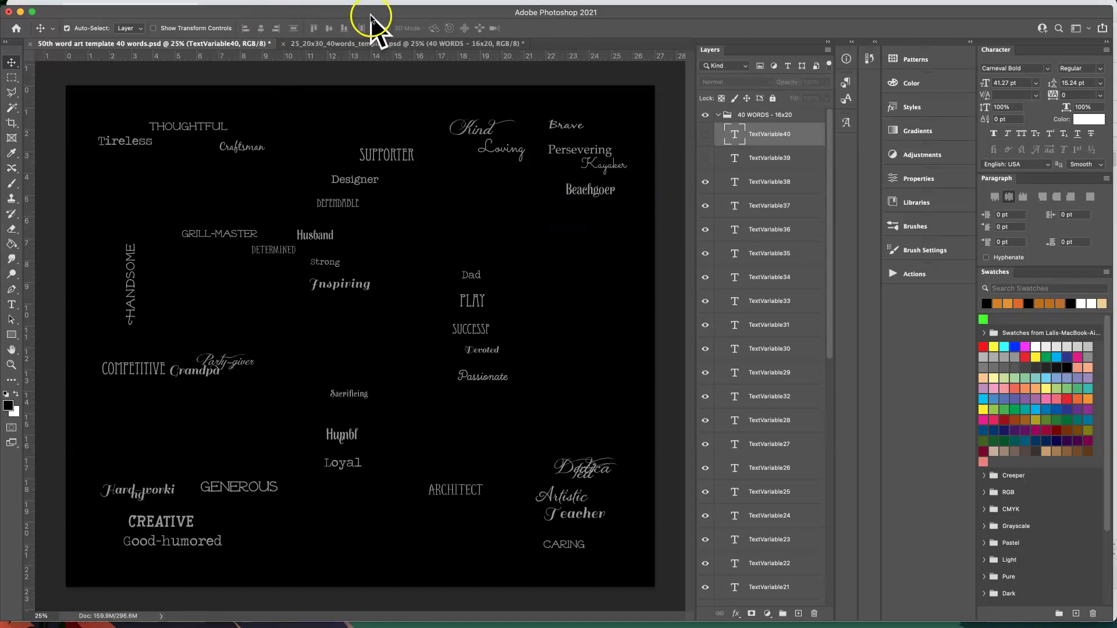
In 25_20x30_40words_template, collapse and hide the 40 WORDS - 16x20 group
{"action": "left_click", "coordinate": [390, 45]}
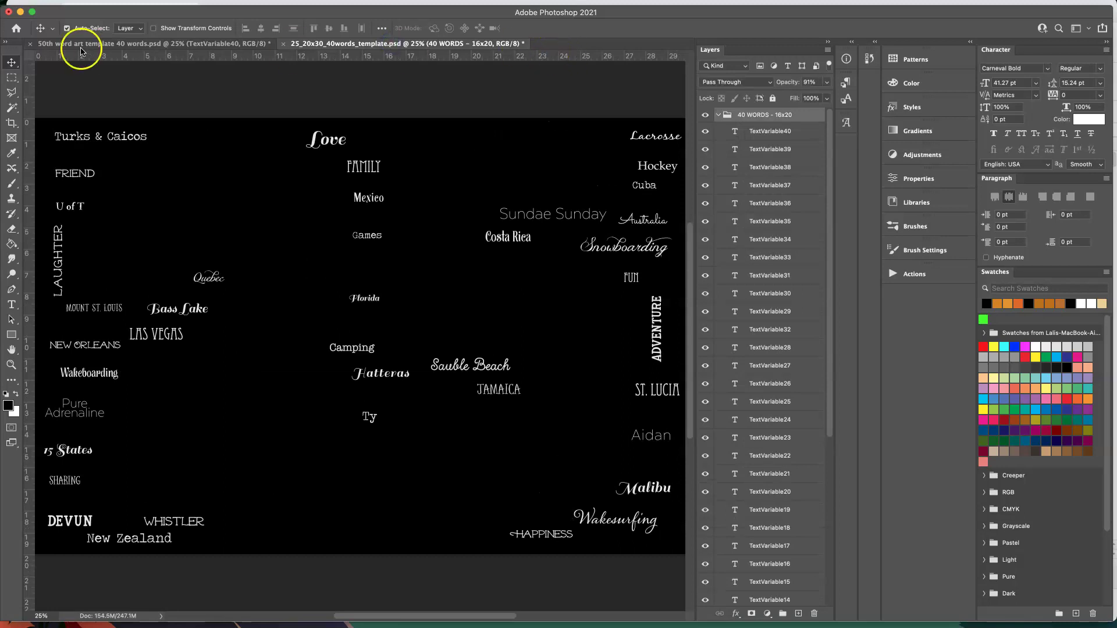
{"action": "left_click", "coordinate": [720, 115]}
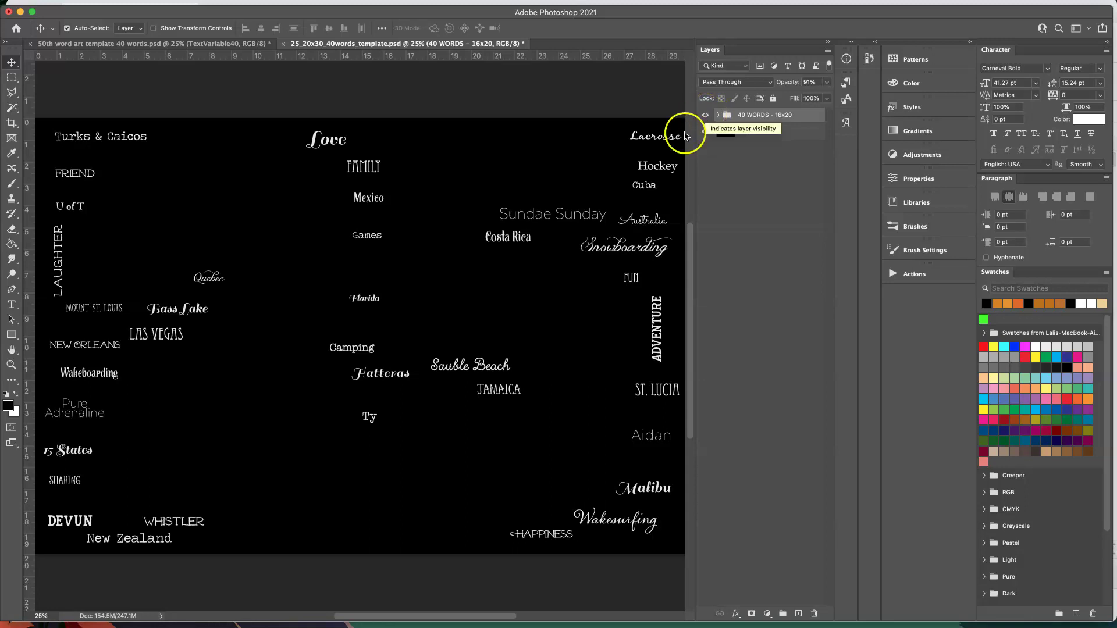
{"action": "left_click", "coordinate": [705, 115]}
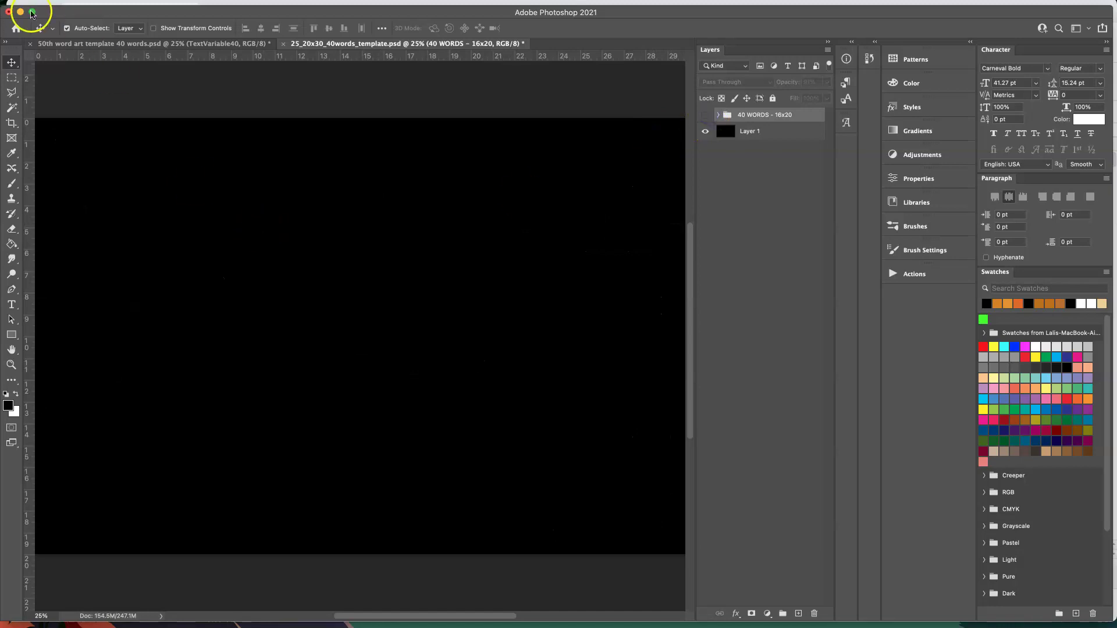
Draw a text box on the canvas, type 'TYPE', and commit it
{"action": "left_click", "coordinate": [11, 305]}
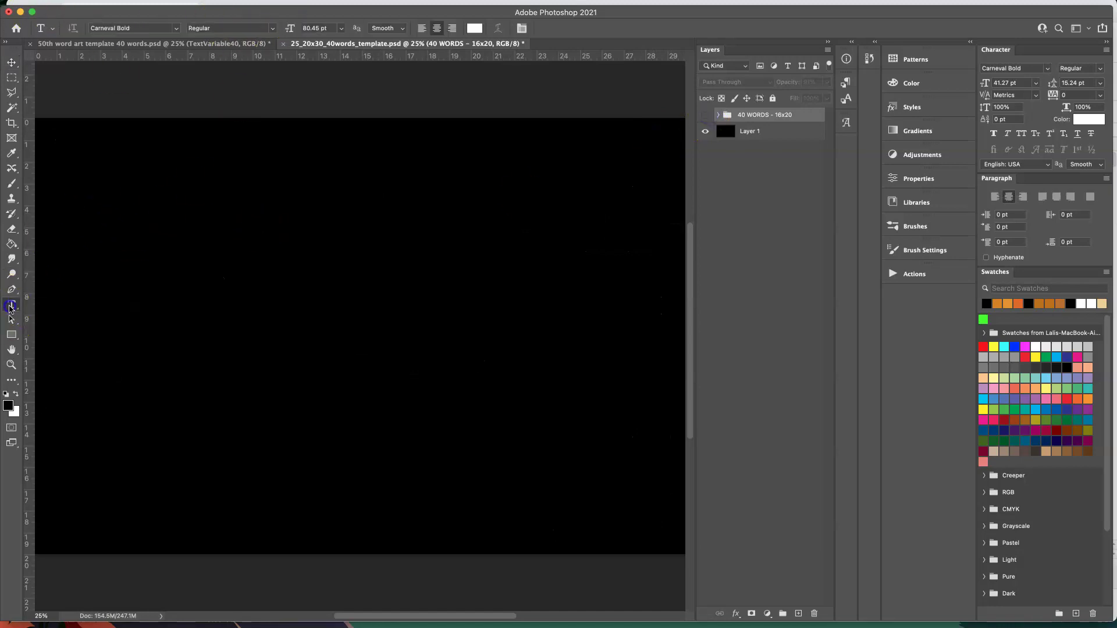
{"action": "left_click_drag", "start_coordinate": [111, 198], "coordinate": [307, 275]}
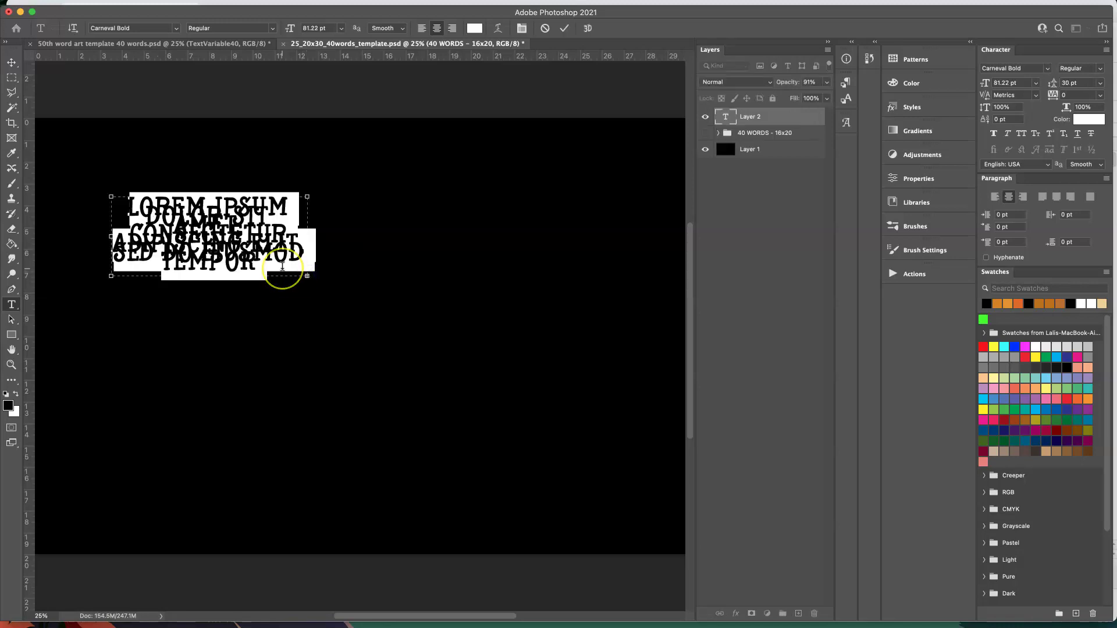
{"action": "type", "text": "TYPE"}
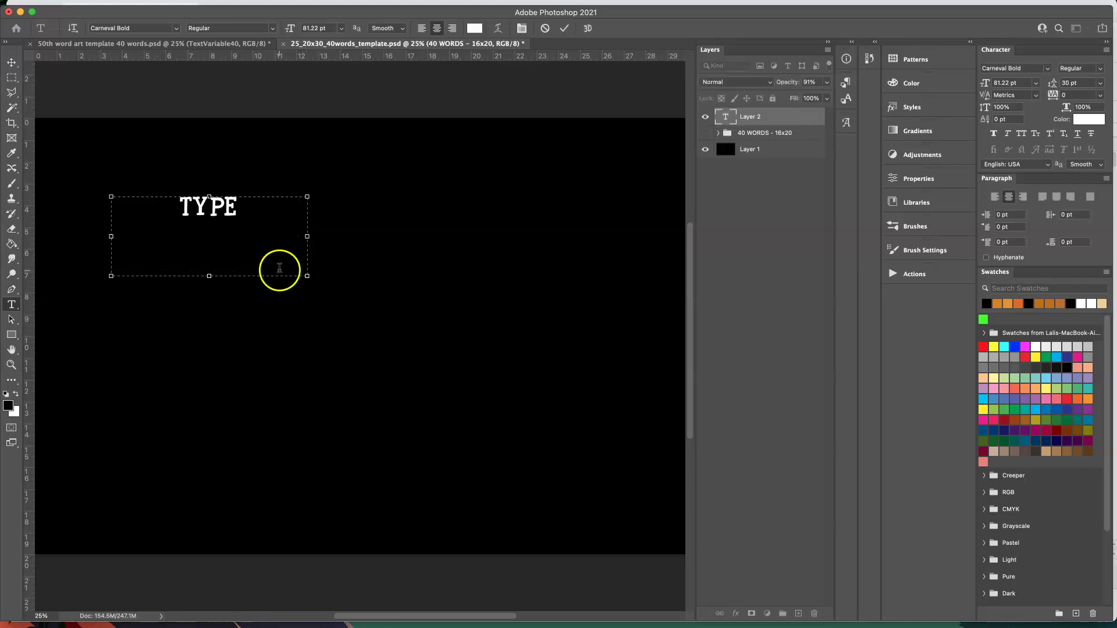
{"action": "left_click", "coordinate": [567, 29]}
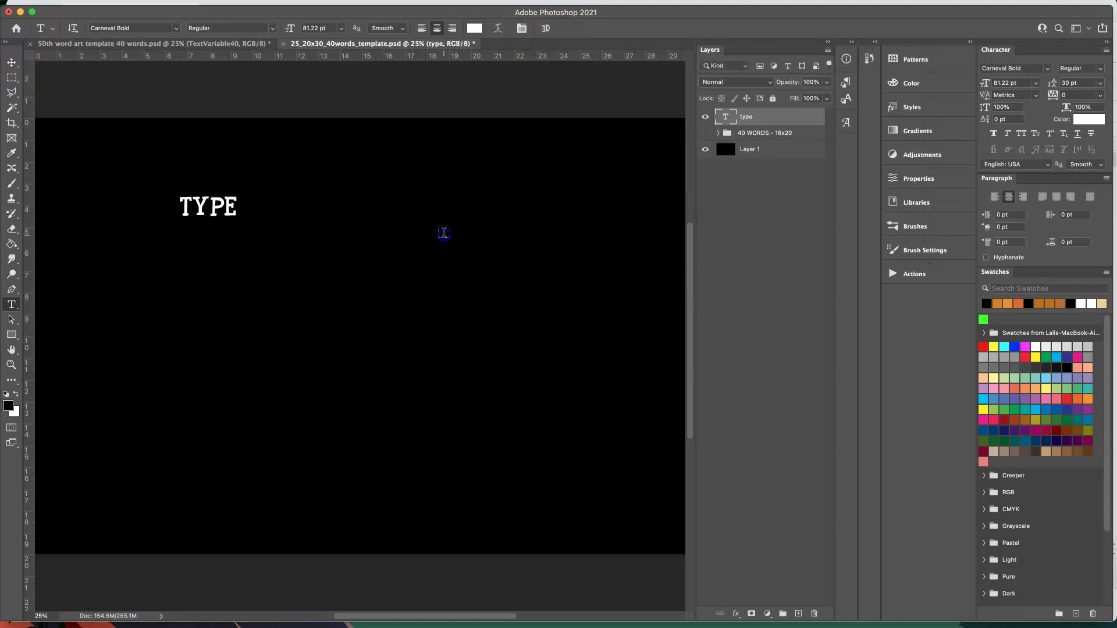
Add a point-text layer reading 'HFKSDJHGLKSDFJGH' beside TYPE
{"action": "left_click", "coordinate": [444, 233]}
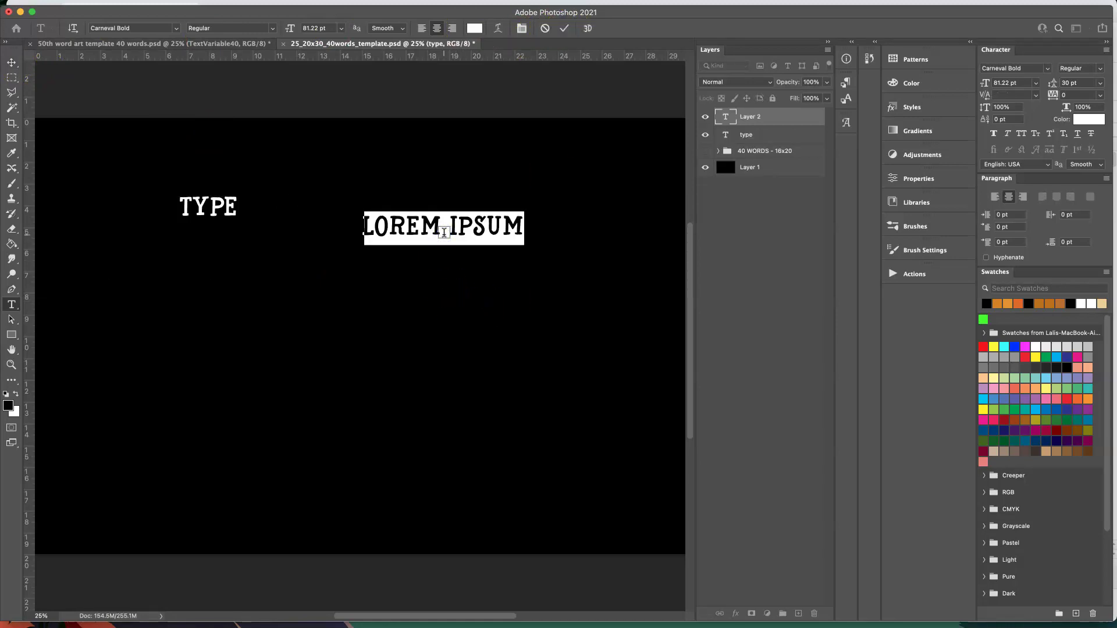
{"action": "type", "text": "HFKSDJHGLKSDFJGH"}
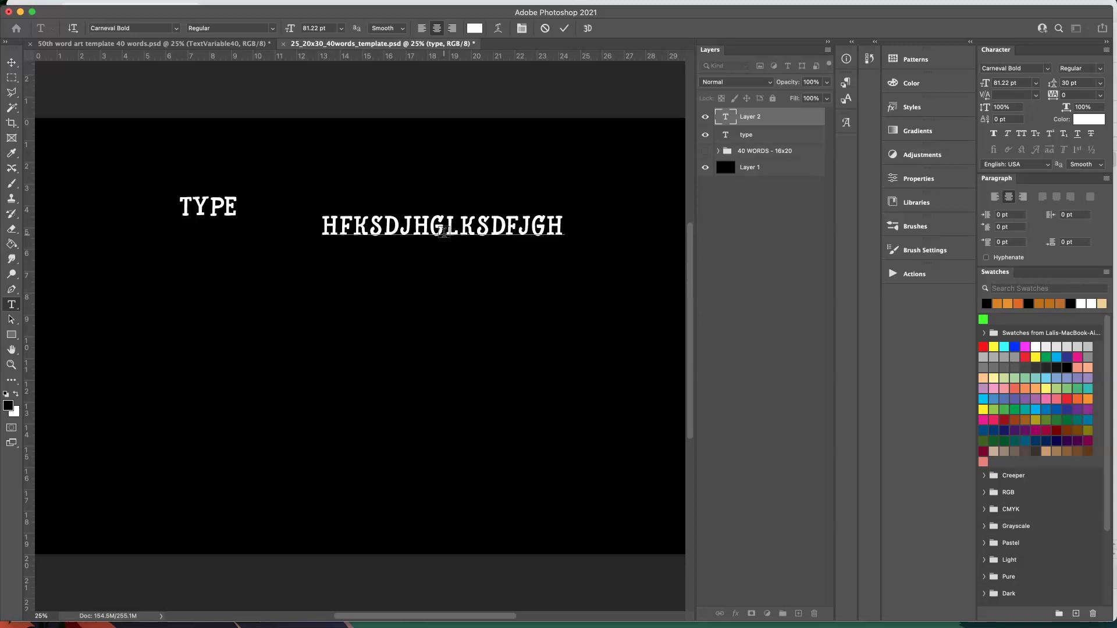
{"action": "left_click", "coordinate": [783, 114]}
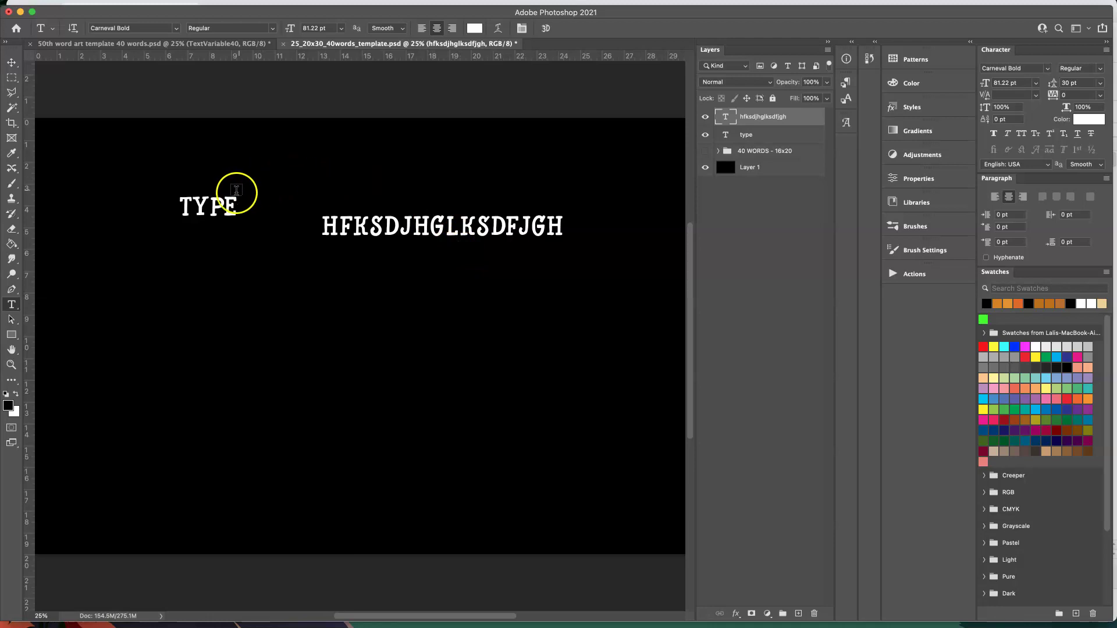
Shift the TYPE text layer slightly to the left
{"action": "left_click", "coordinate": [214, 207]}
{"action": "left_click", "coordinate": [217, 254]}
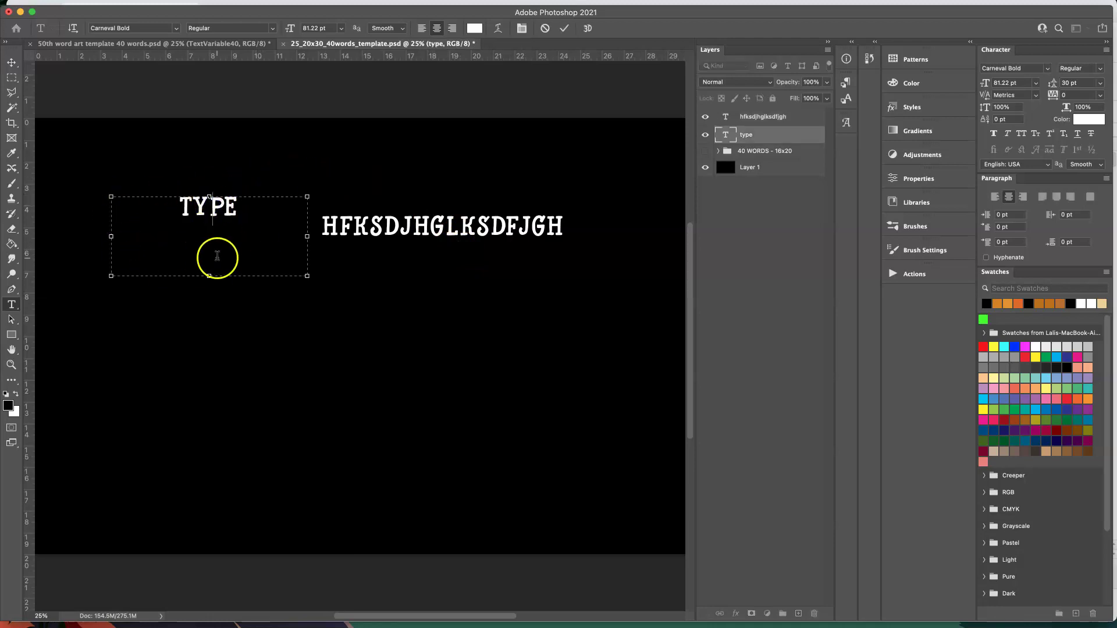
{"action": "left_click", "coordinate": [105, 345]}
{"action": "left_click_drag", "start_coordinate": [95, 336], "coordinate": [92, 337]}
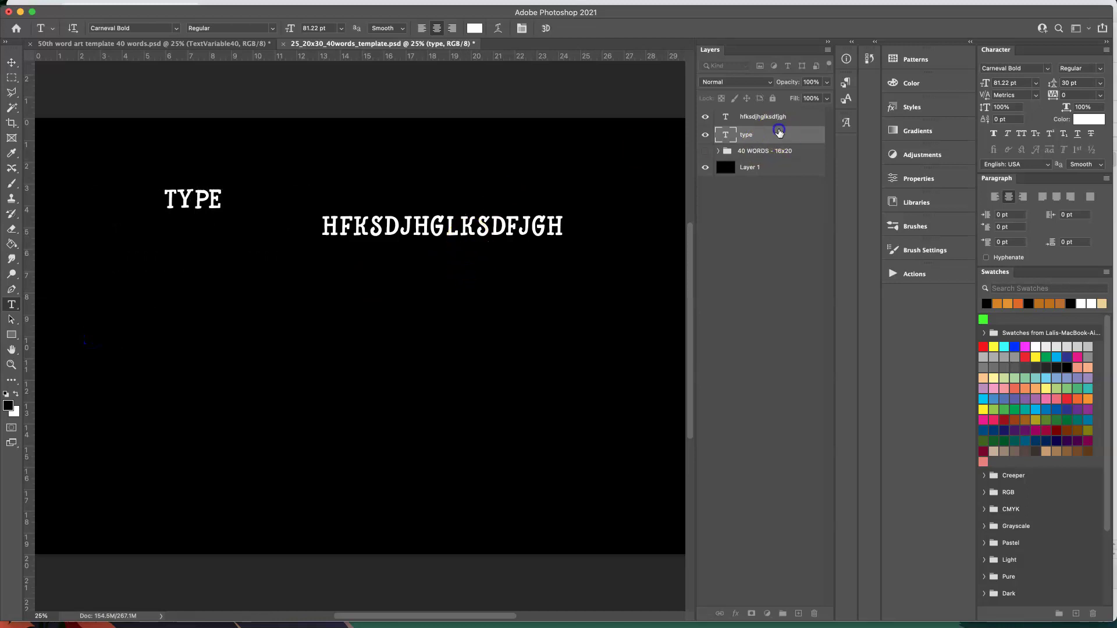
Add a 'f;lkgjfdlkjg' text layer, then draw a lower-left text box typing 'TEOPLE'
{"action": "left_click", "coordinate": [472, 322]}
{"action": "left_click", "coordinate": [439, 299]}
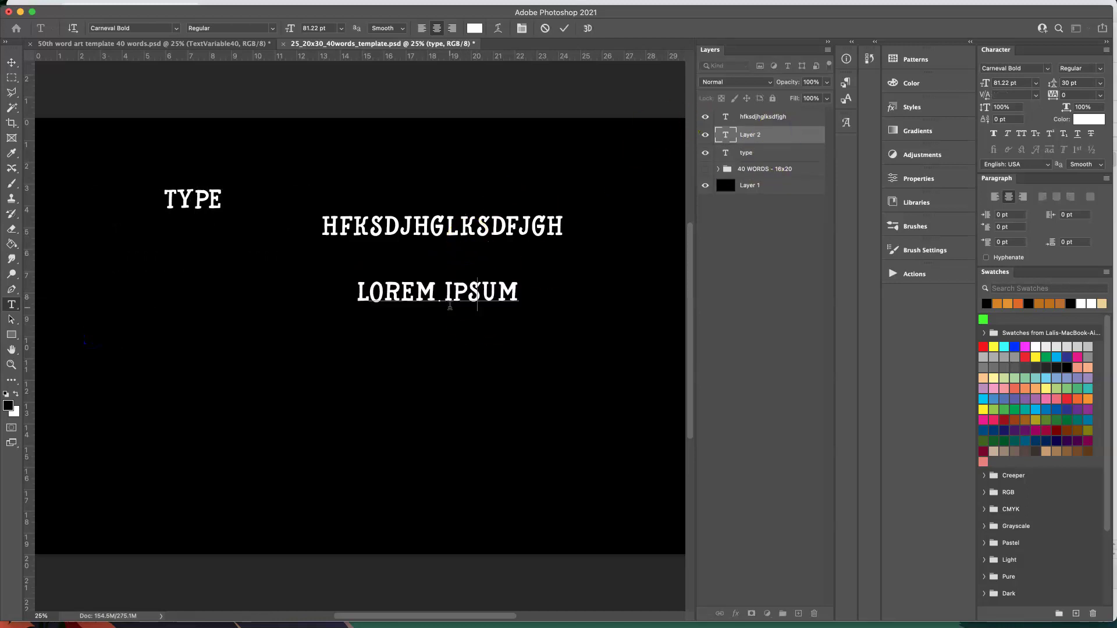
{"action": "type", "text": "f;lkgjfdlkjg"}
{"action": "left_click", "coordinate": [779, 134]}
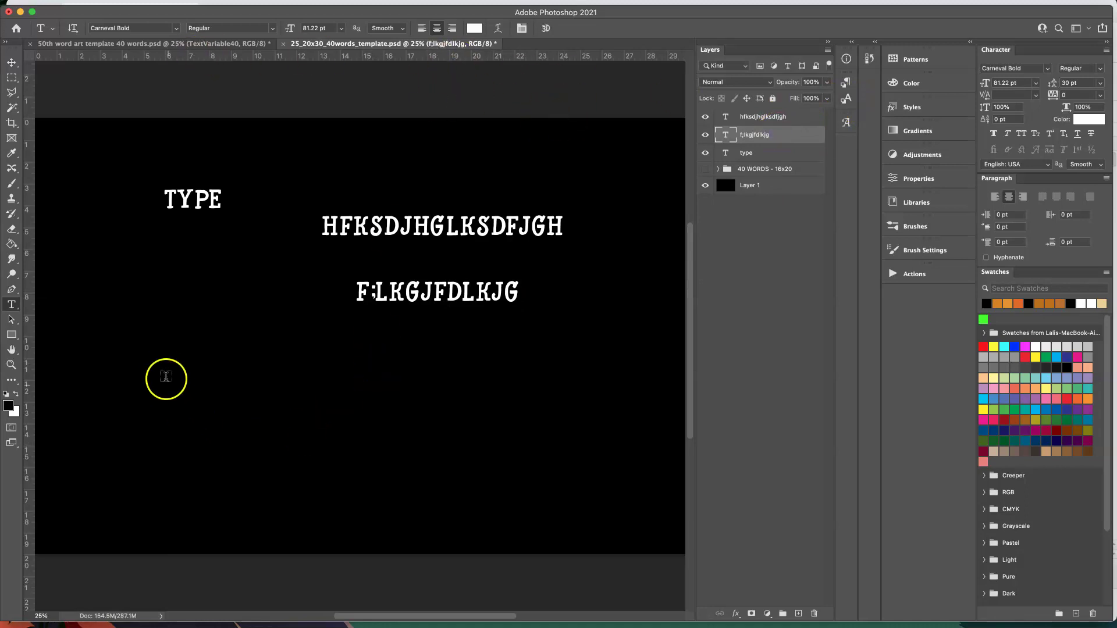
{"action": "left_click_drag", "start_coordinate": [163, 364], "coordinate": [291, 402]}
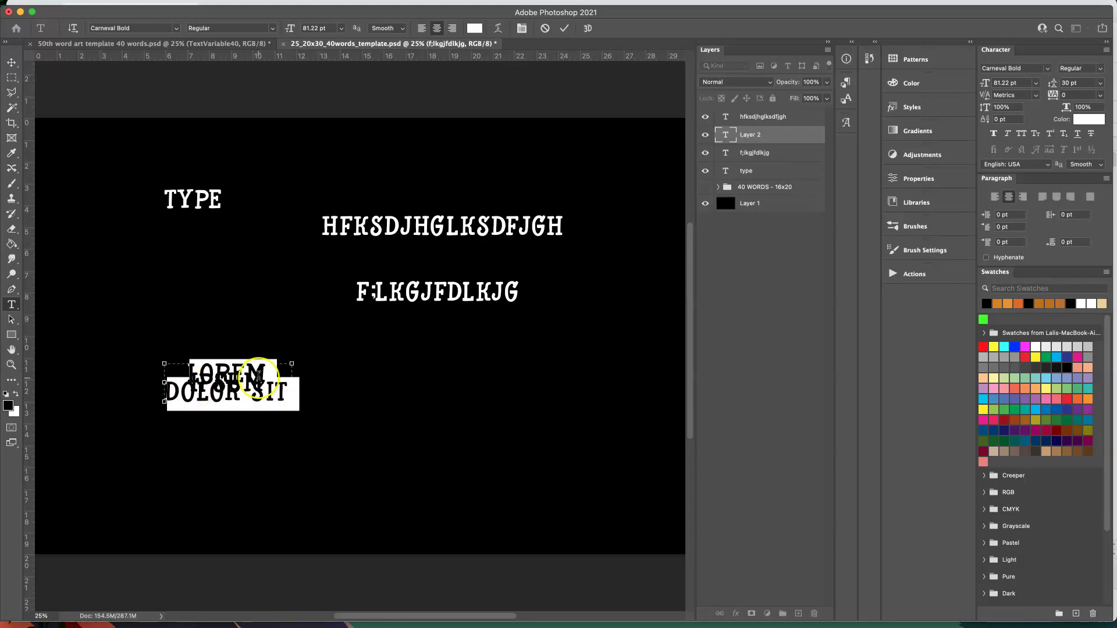
{"action": "type", "text": "T"}
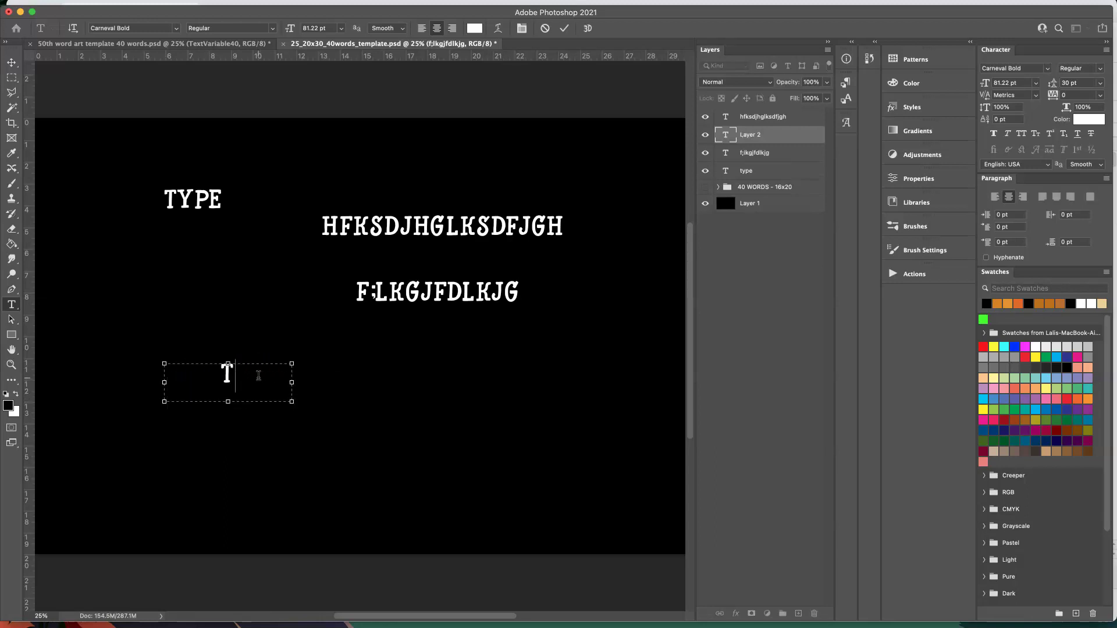
{"action": "type", "text": "EOPLE"}
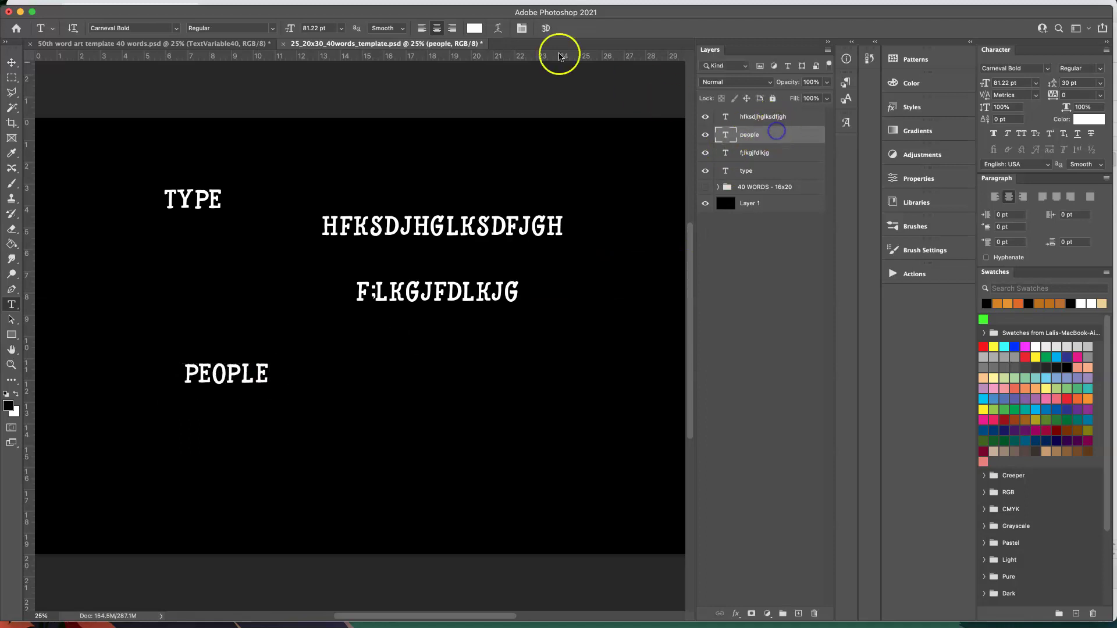
Warp the PEOPLE text with the Arc style at +50 bend
{"action": "left_click", "coordinate": [498, 28]}
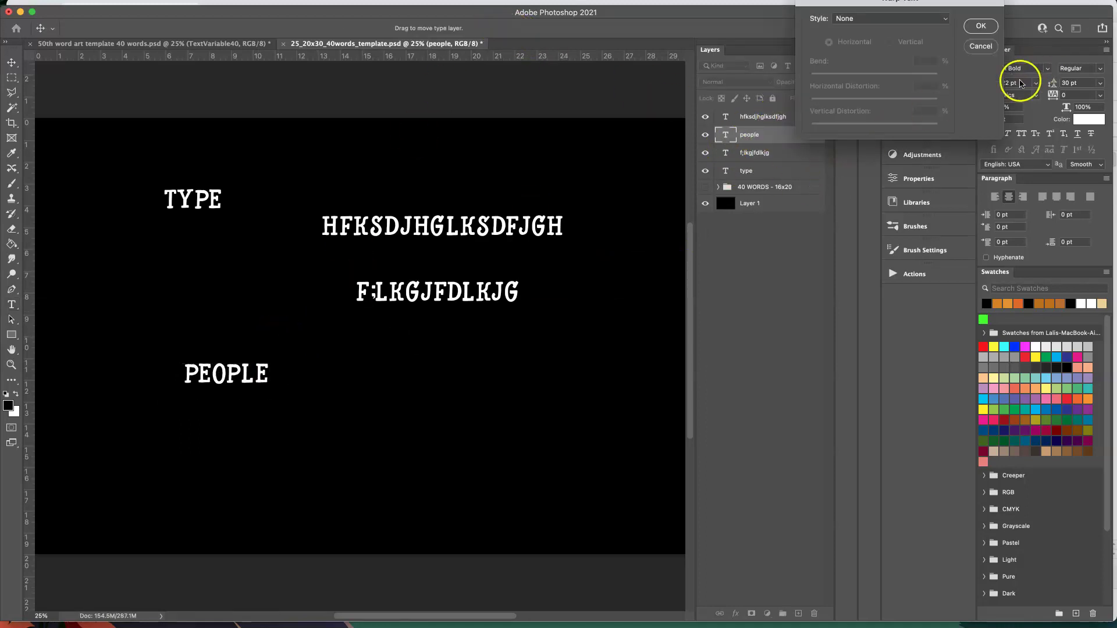
{"action": "left_click", "coordinate": [935, 18]}
{"action": "left_click", "coordinate": [889, 36]}
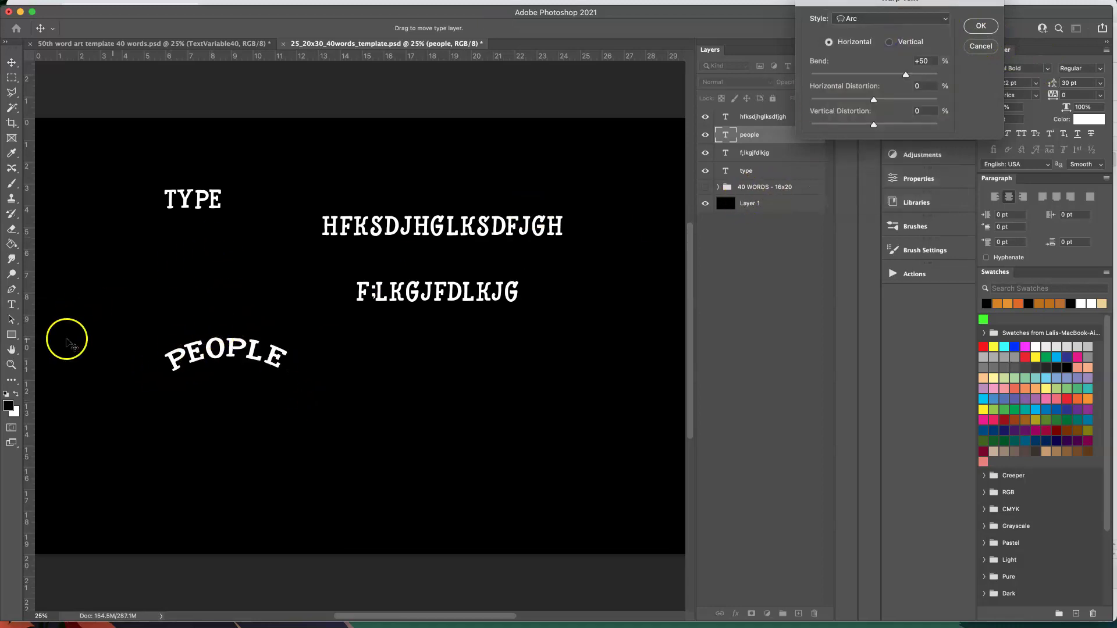
{"action": "left_click", "coordinate": [980, 26]}
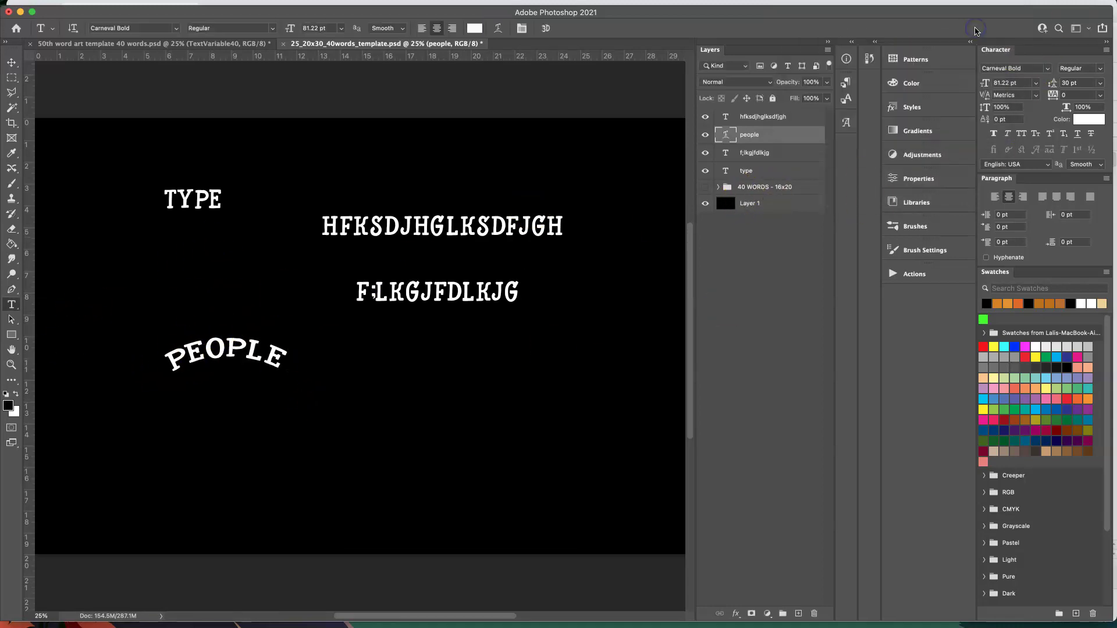
Paste longer text into the arched layer and commit it
{"action": "left_click", "coordinate": [187, 349]}
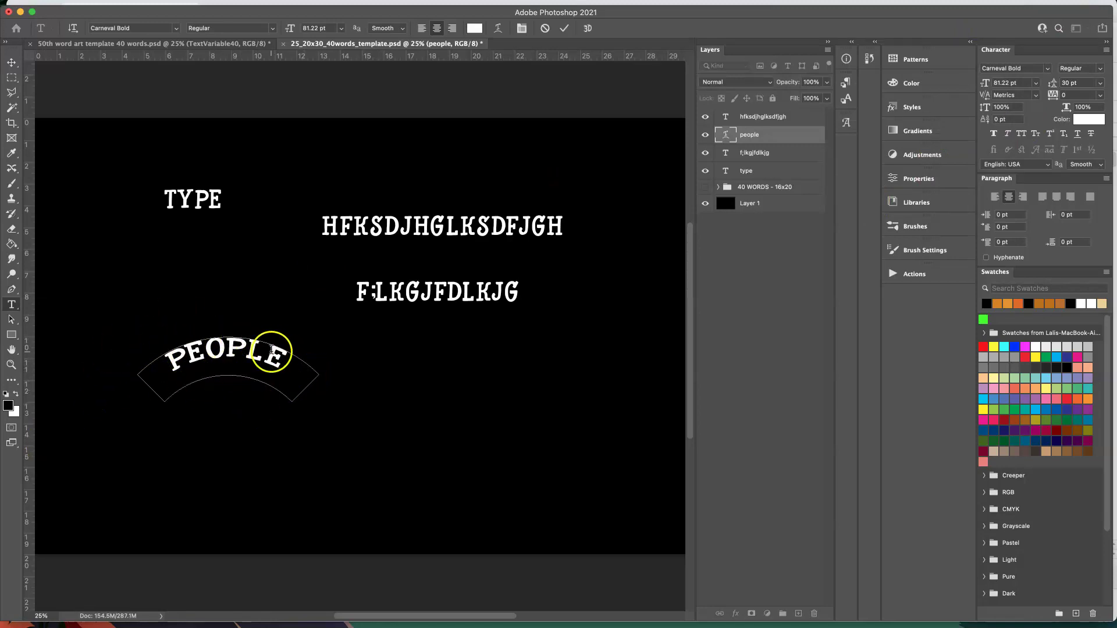
{"action": "type", "text": "hfksdjhglksdfjgh"}
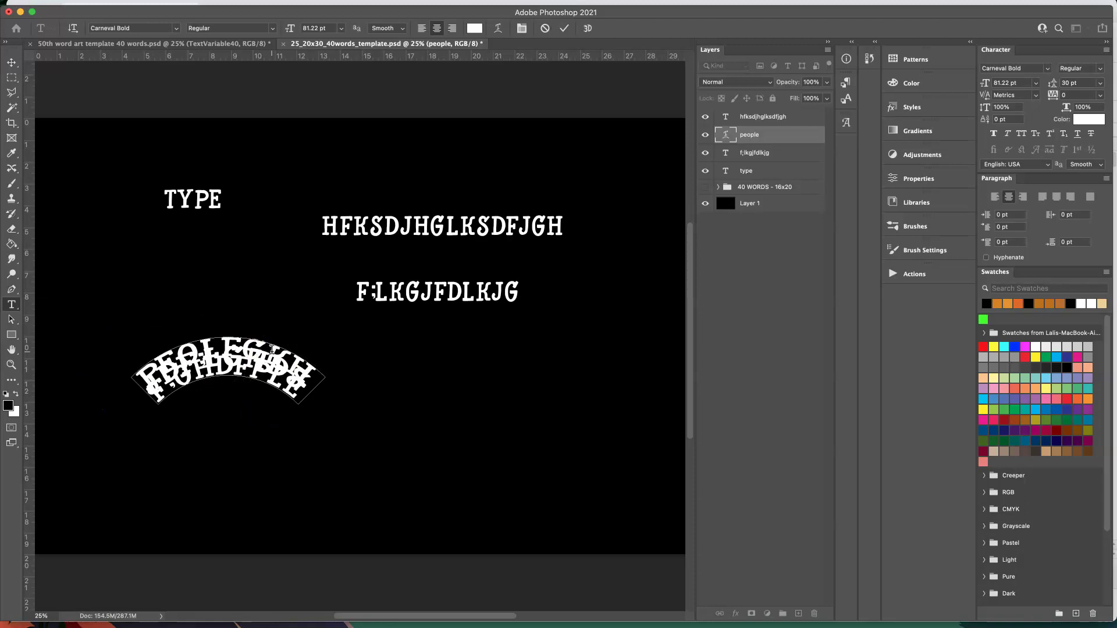
{"action": "left_click", "coordinate": [787, 136]}
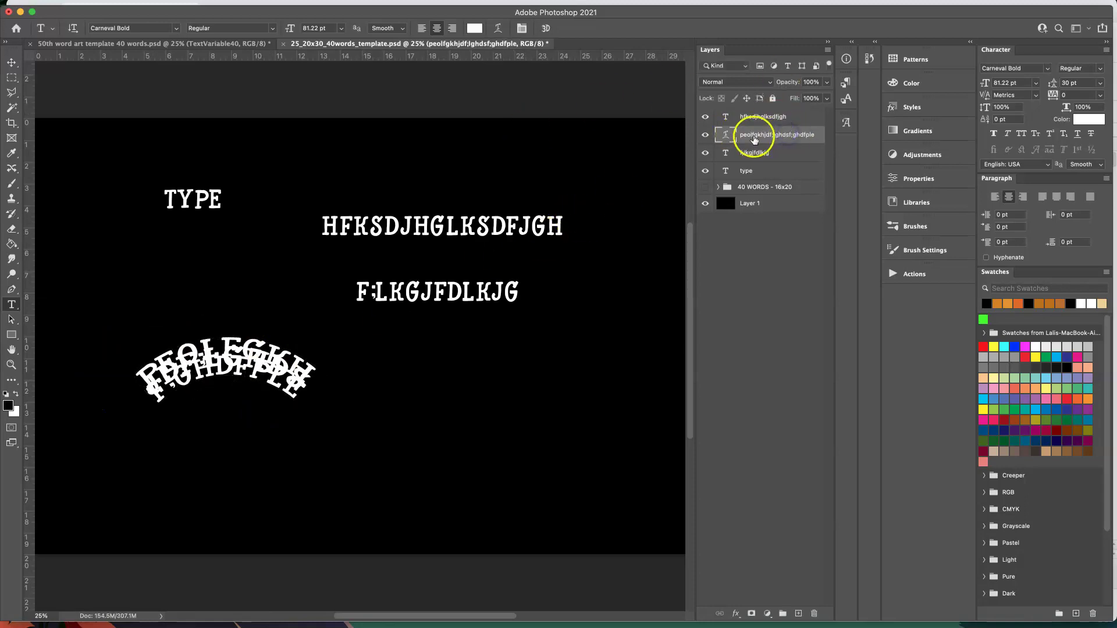
Hide the four practice text layers, select them, and drag them to the Trash
{"action": "left_click", "coordinate": [706, 134]}
{"action": "left_click", "coordinate": [705, 152]}
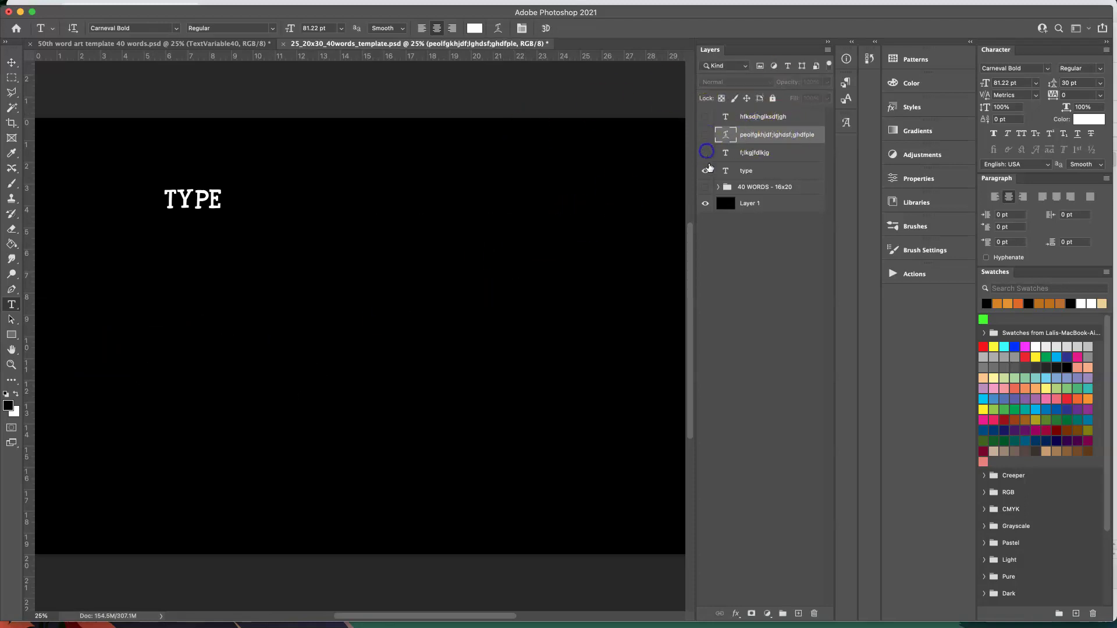
{"action": "left_click", "coordinate": [705, 171]}
{"action": "left_click", "coordinate": [783, 168]}
{"action": "left_click", "coordinate": [780, 117], "text": "shift"}
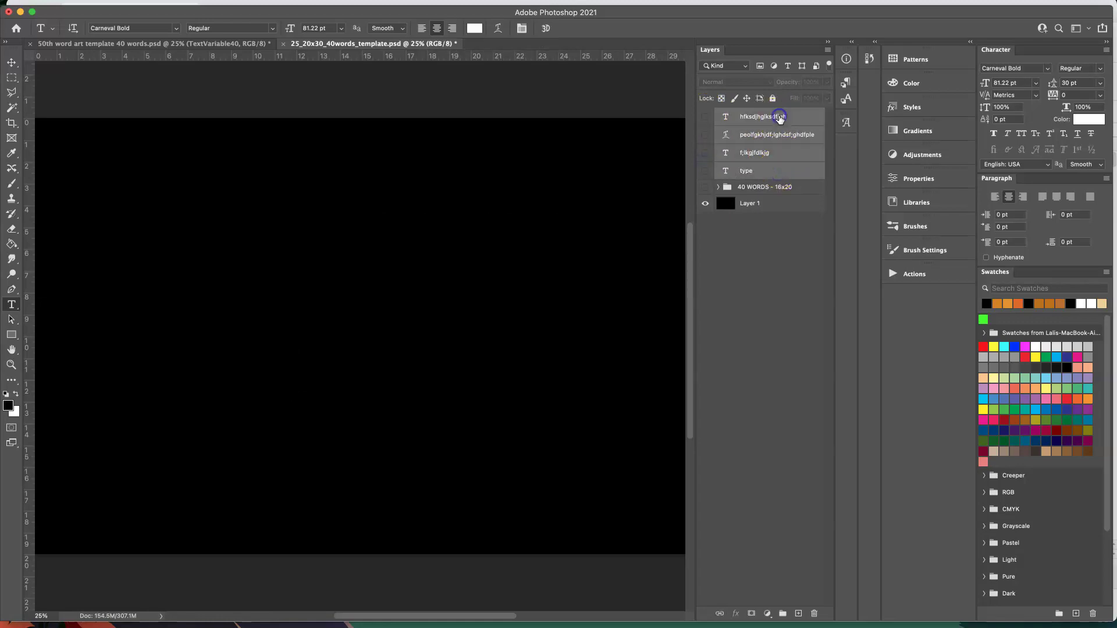
{"action": "left_click_drag", "start_coordinate": [780, 116], "coordinate": [816, 614]}
Show the 40 WORDS group and open Image > Variables > Define
{"action": "left_click", "coordinate": [706, 115]}
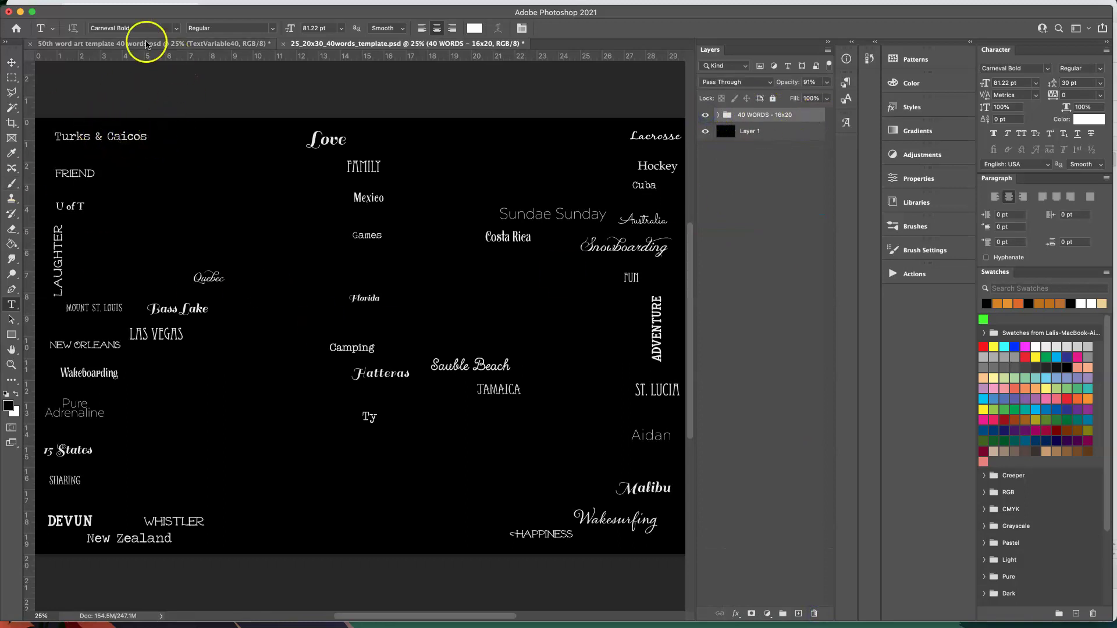
{"action": "left_click", "coordinate": [12, 0]}
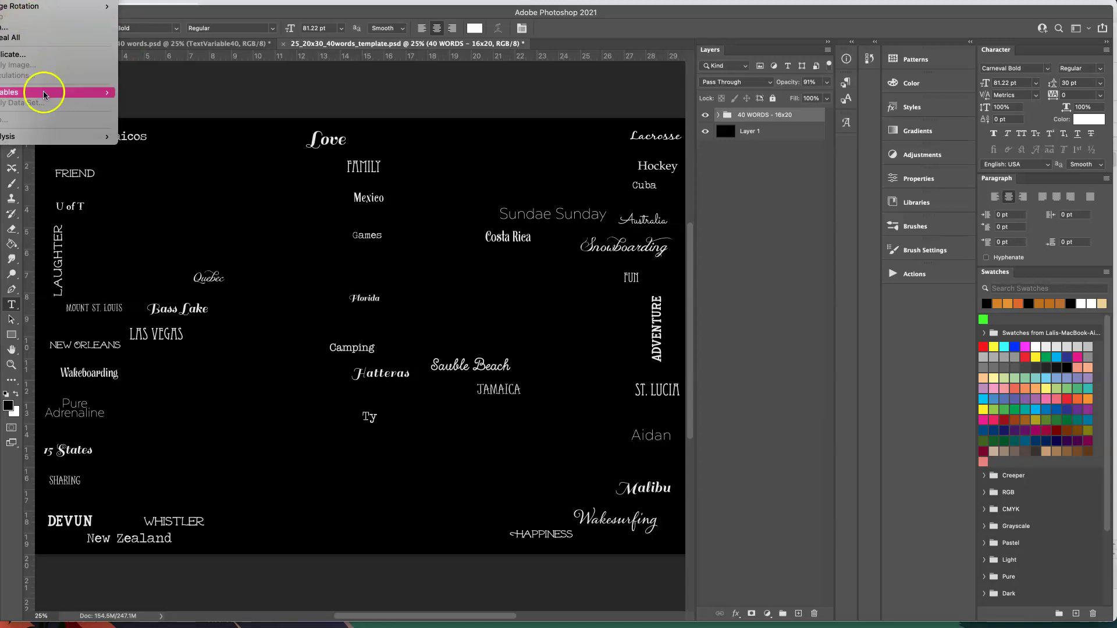
{"action": "mouse_move", "coordinate": [43, 91]}
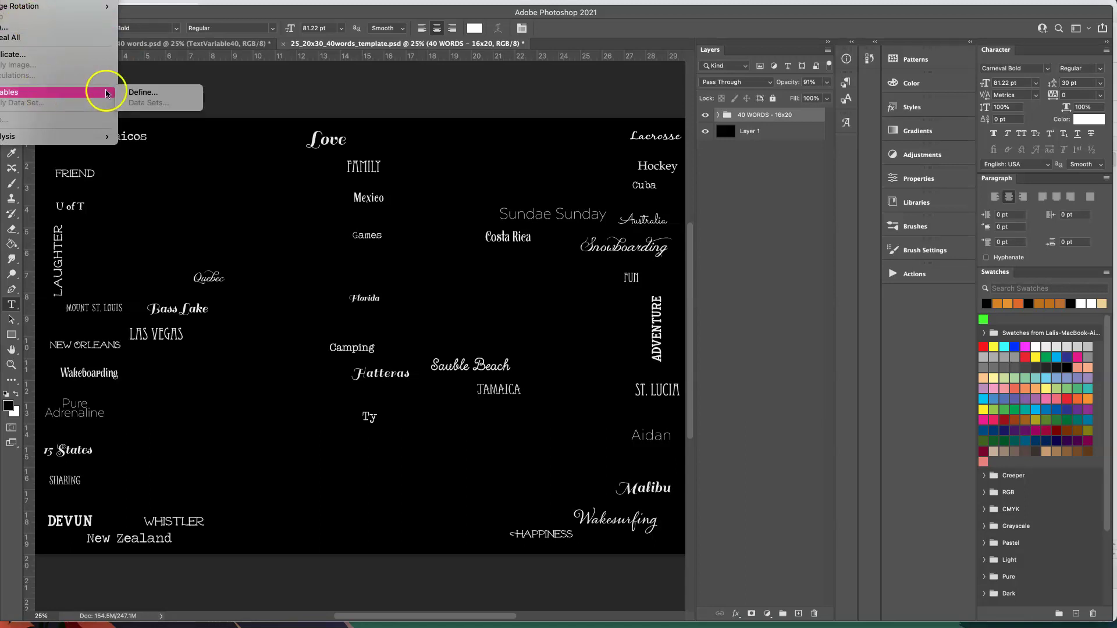
{"action": "left_click", "coordinate": [147, 94]}
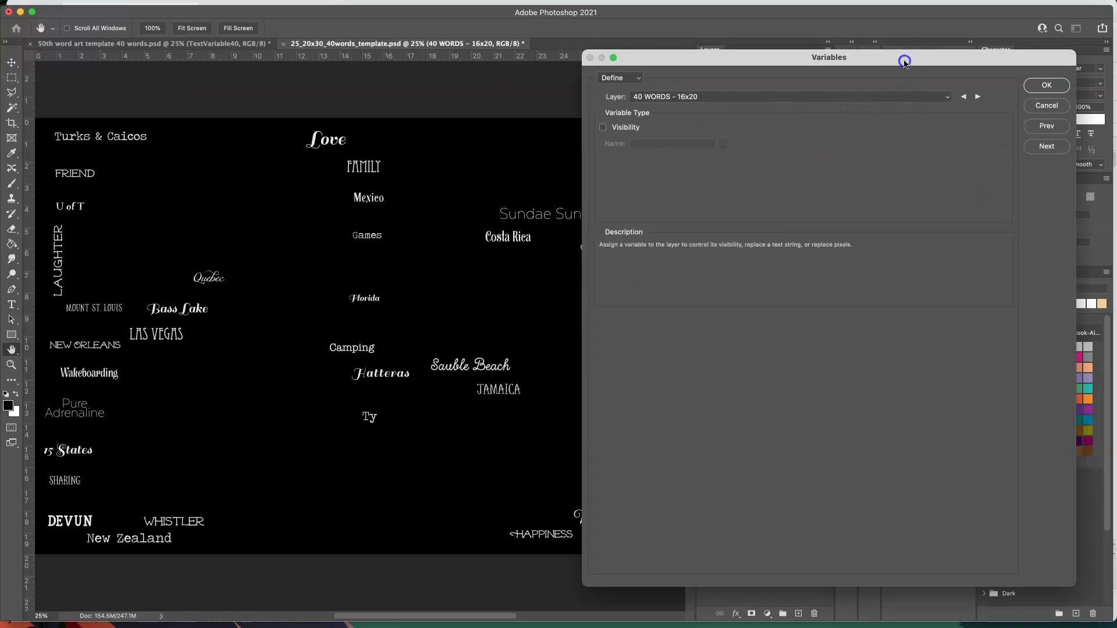
{"action": "left_click_drag", "start_coordinate": [901, 60], "coordinate": [524, 68]}
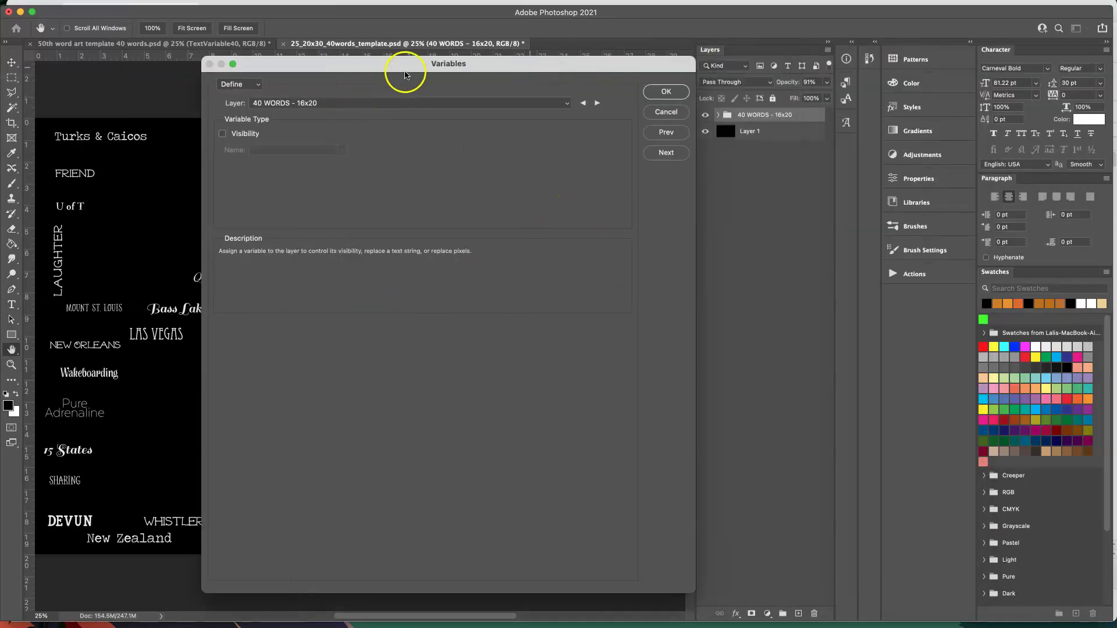
{"action": "left_click_drag", "start_coordinate": [384, 64], "coordinate": [369, 61]}
Review the Define layer list, cancel the dialog, and expand the 40 WORDS group
{"action": "left_click", "coordinate": [210, 84]}
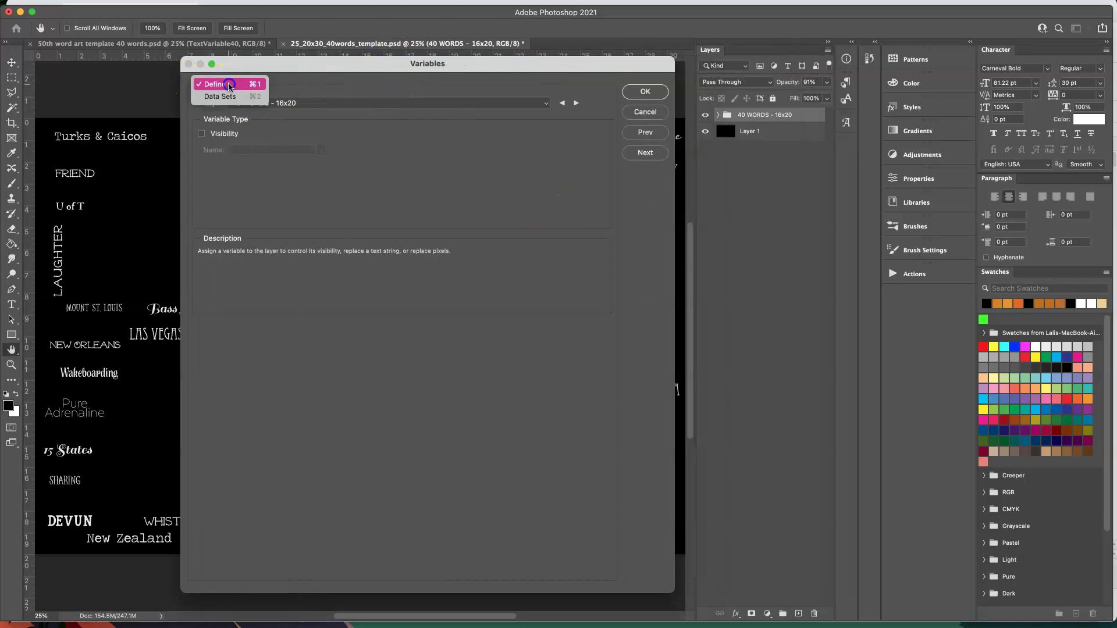
{"action": "left_click", "coordinate": [228, 85]}
{"action": "left_click", "coordinate": [543, 103]}
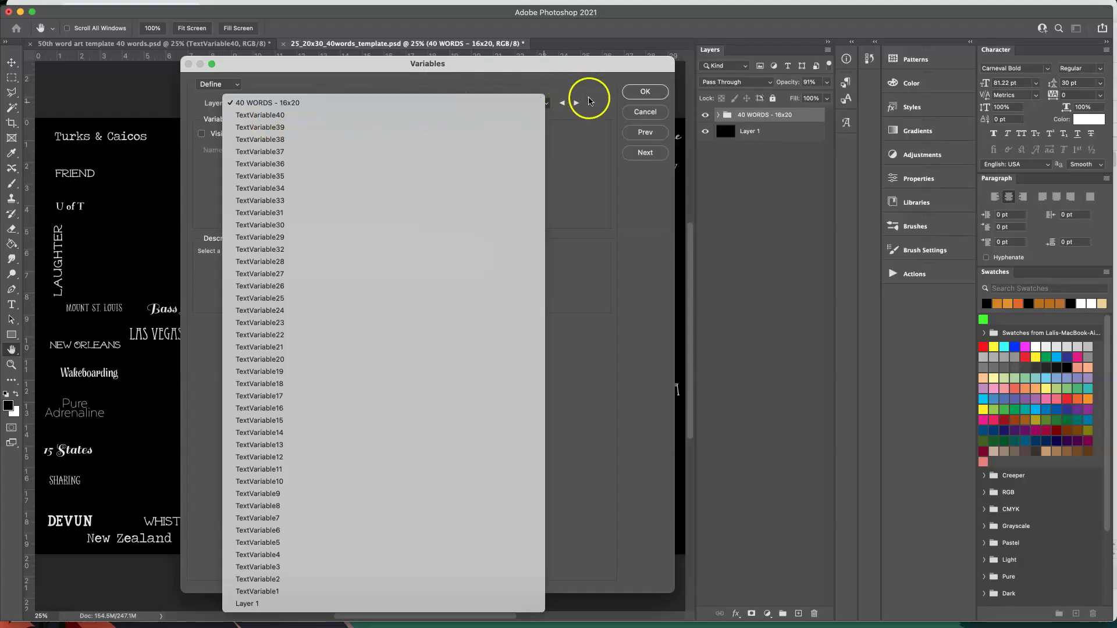
{"action": "left_click", "coordinate": [635, 113]}
{"action": "left_click", "coordinate": [647, 113]}
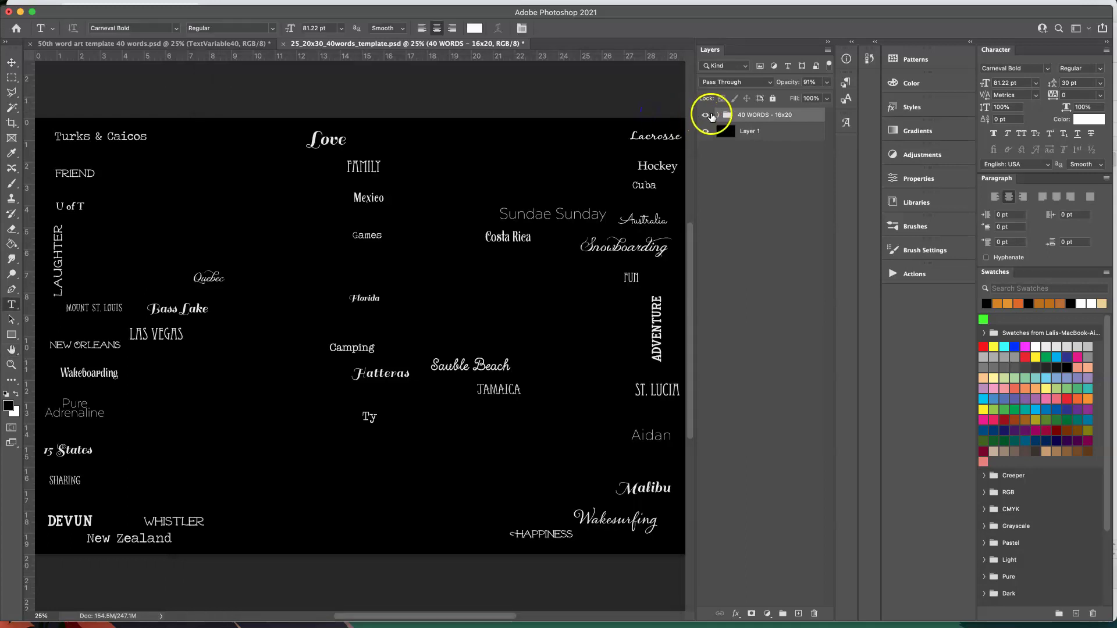
{"action": "left_click", "coordinate": [718, 115]}
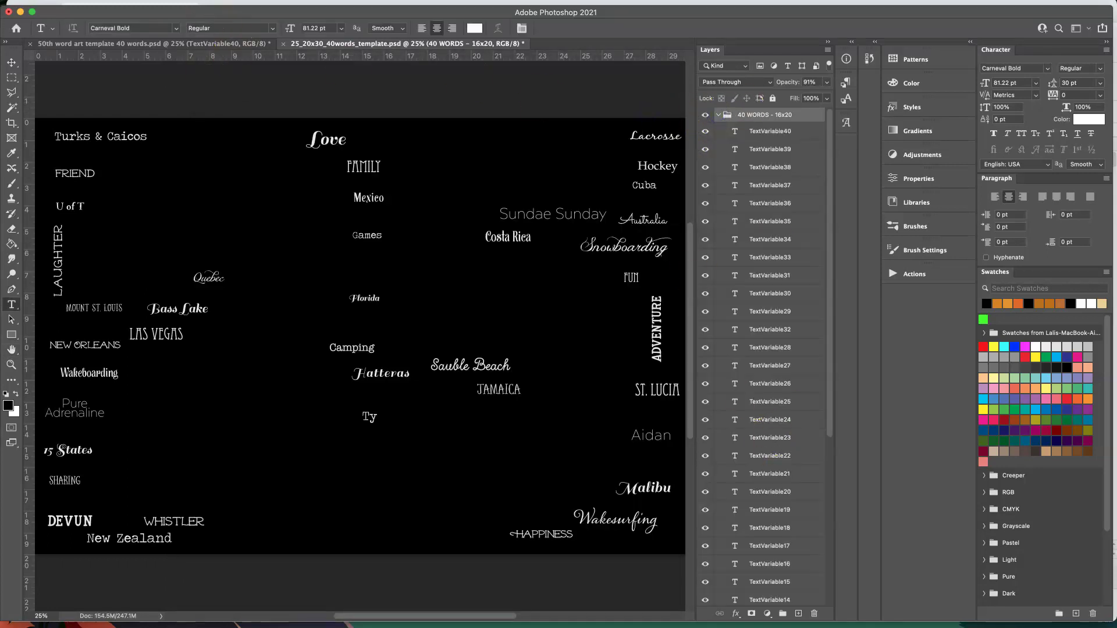
In Image > Variables > Define, make TextVariable40 a Text Replacement variable named TextVariable40
{"action": "left_click", "coordinate": [35, 0]}
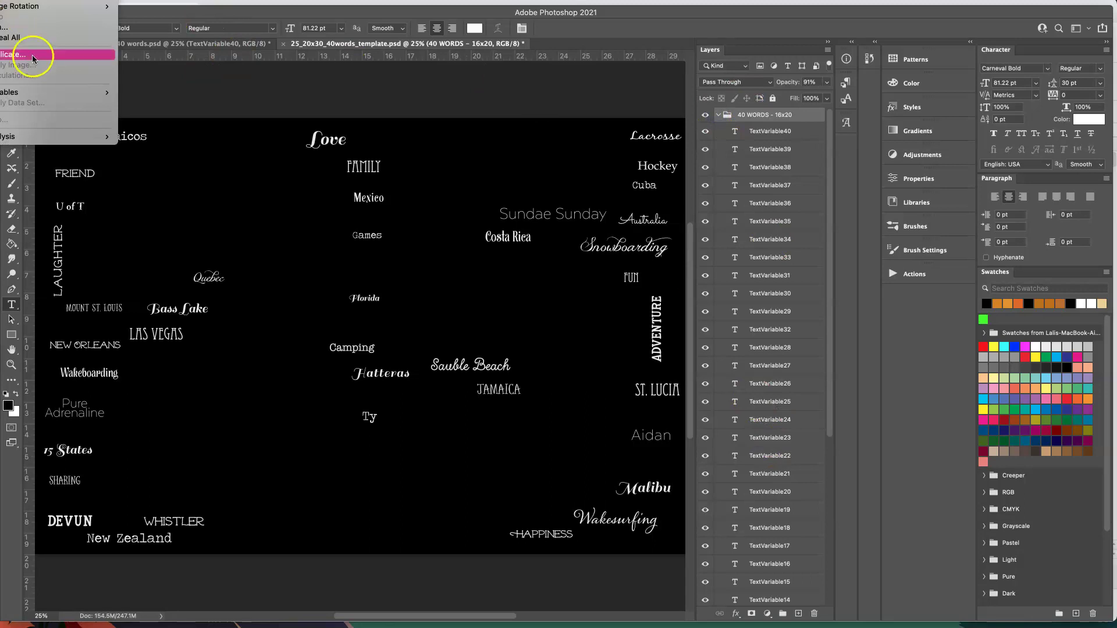
{"action": "mouse_move", "coordinate": [35, 92]}
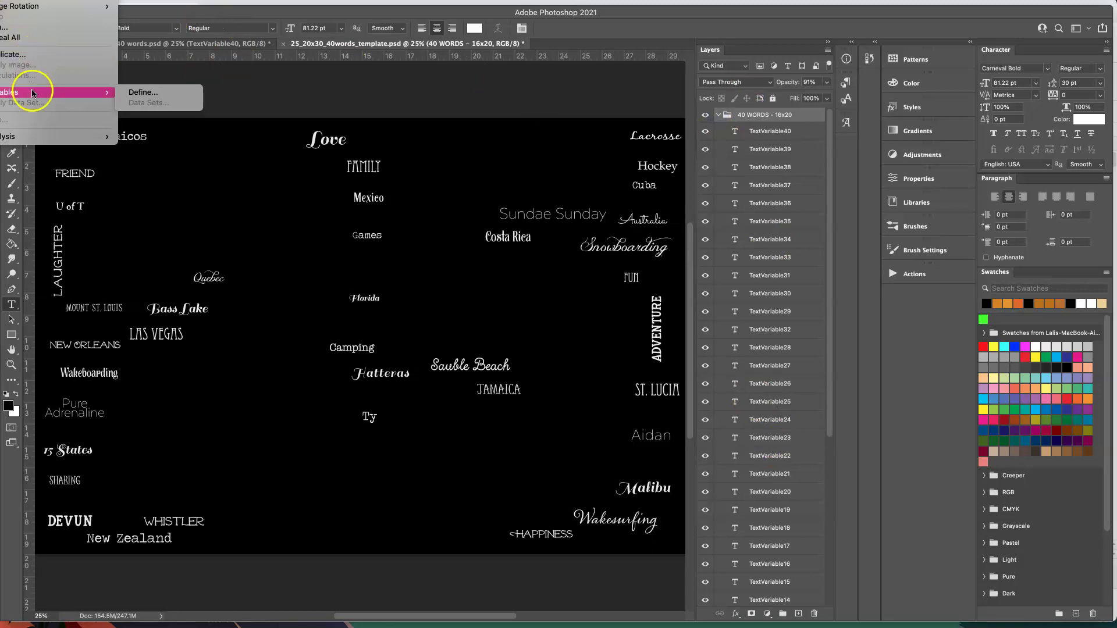
{"action": "left_click", "coordinate": [158, 93]}
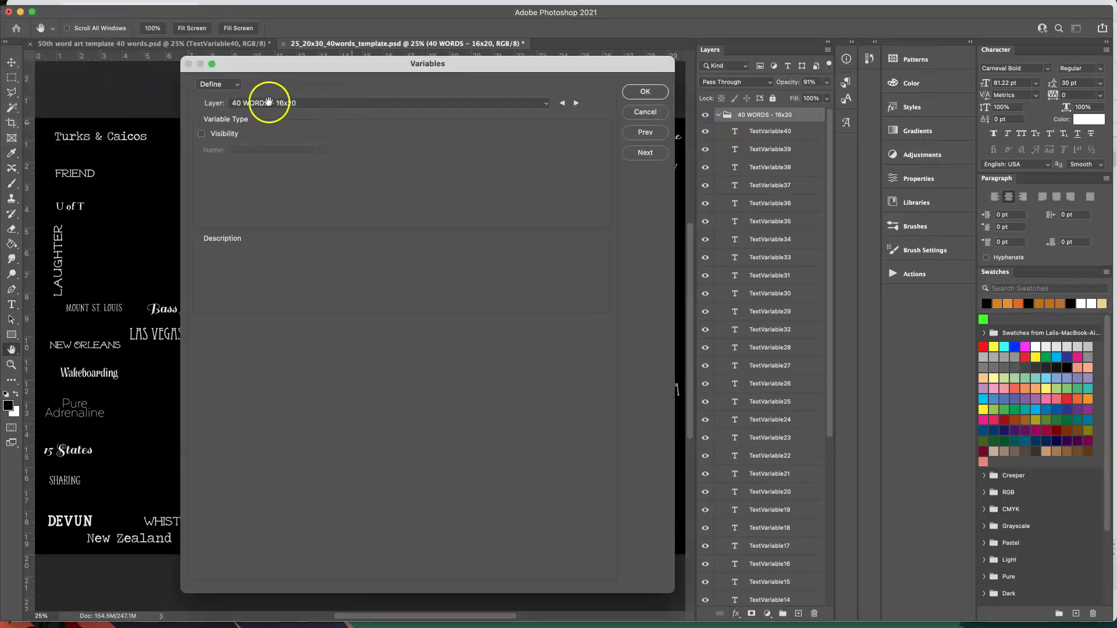
{"action": "left_click", "coordinate": [301, 103]}
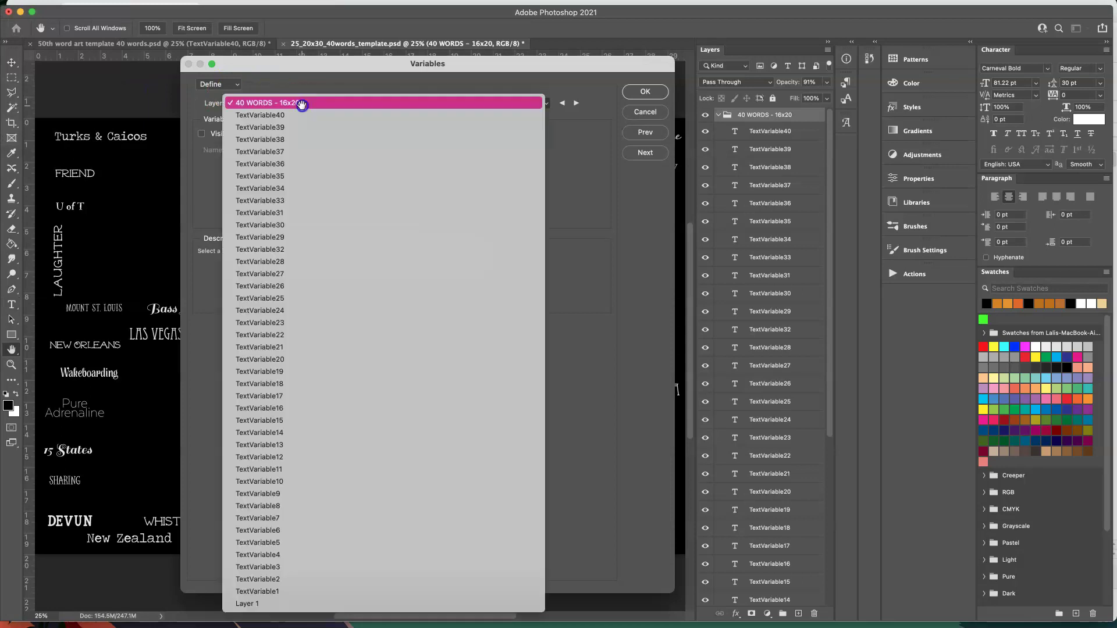
{"action": "left_click", "coordinate": [255, 116]}
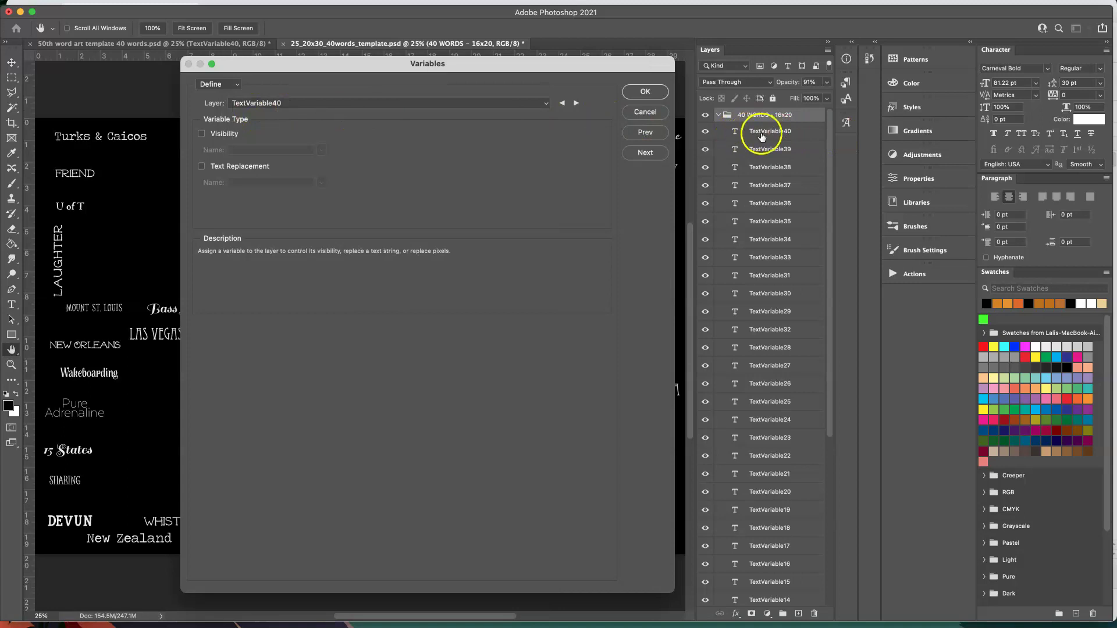
{"action": "left_click", "coordinate": [202, 167]}
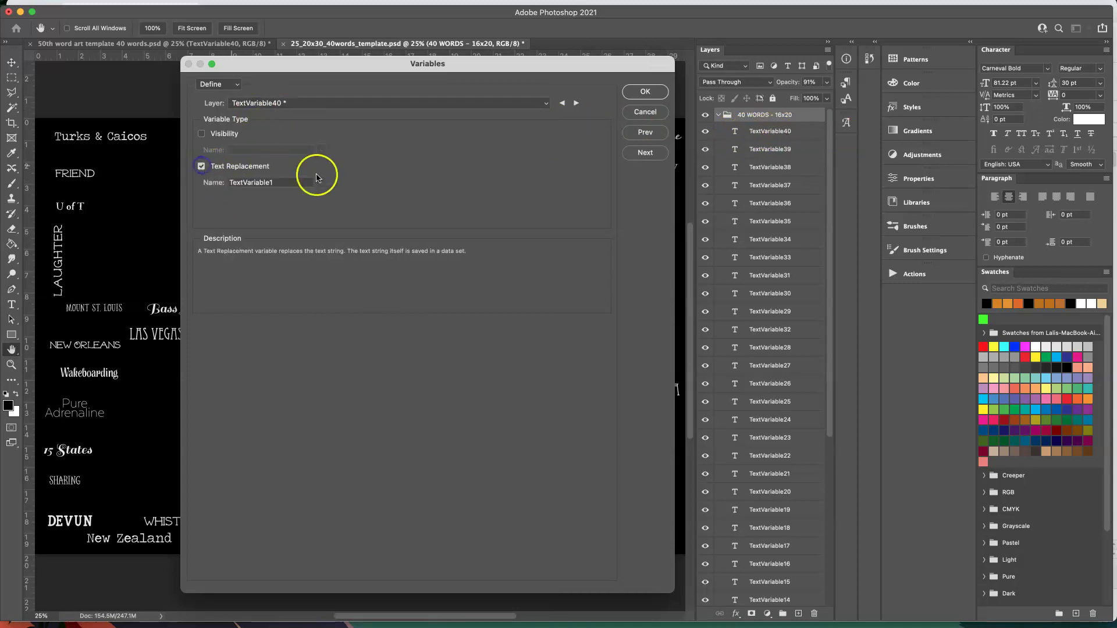
{"action": "left_click", "coordinate": [283, 183]}
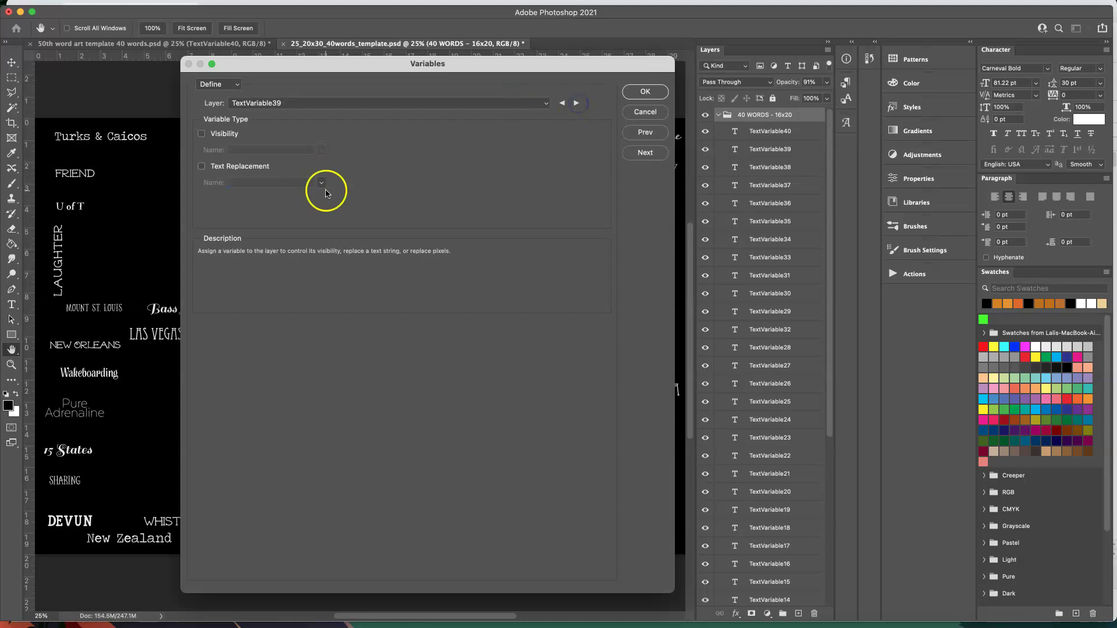
Tick Text Replacement for TextVariable39 and TextVariable38, then compare names with the spreadsheet headers
{"action": "left_click", "coordinate": [201, 167]}
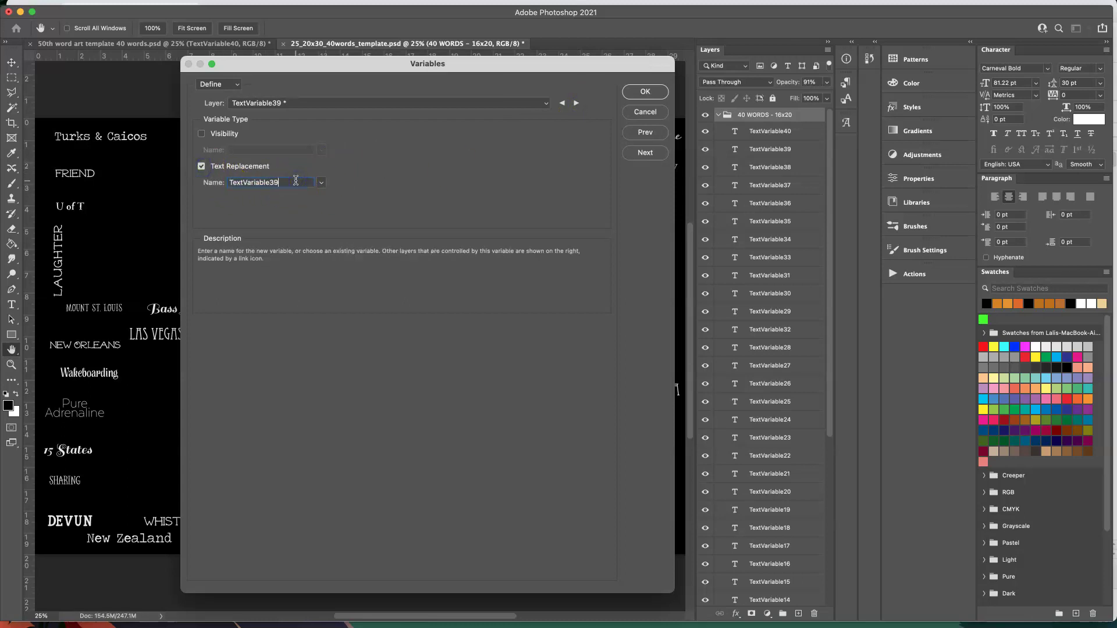
{"action": "left_click", "coordinate": [576, 103]}
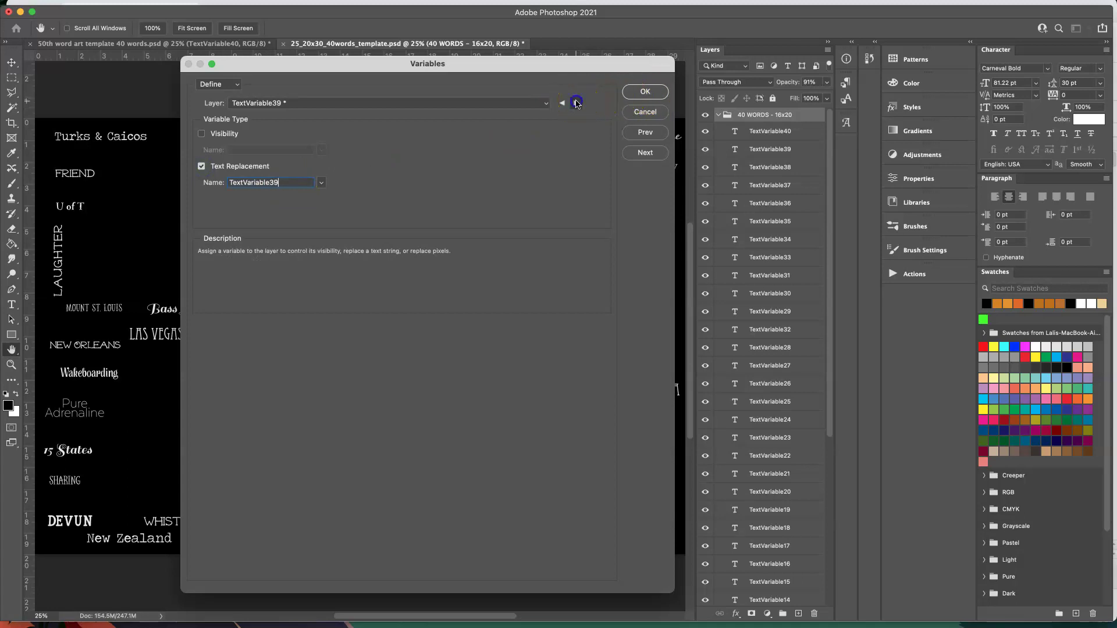
{"action": "left_click", "coordinate": [201, 166]}
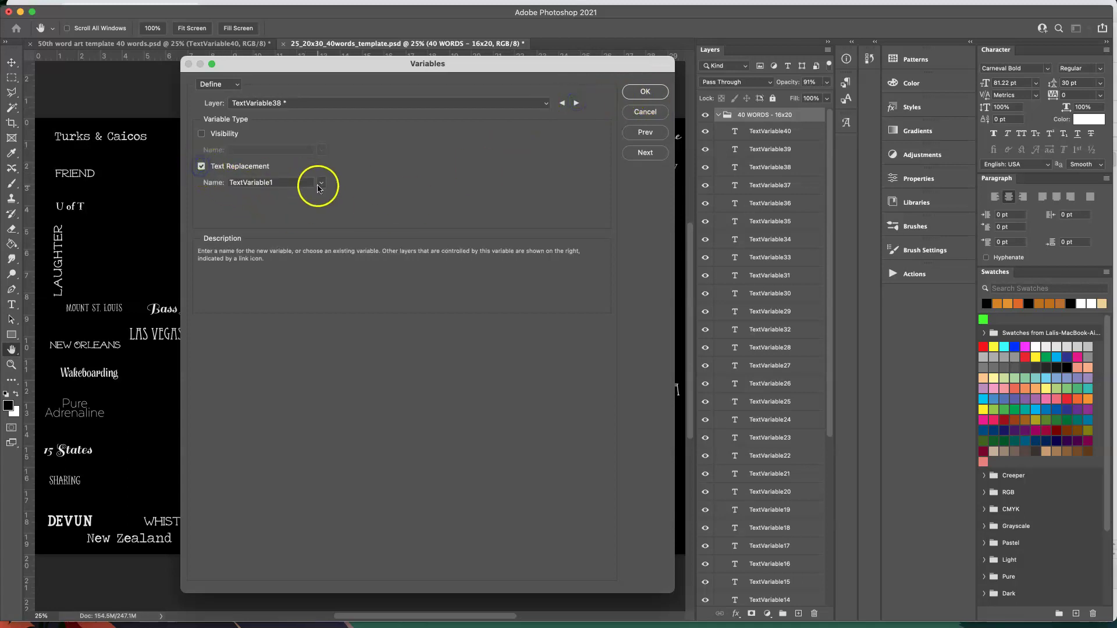
{"action": "left_click", "coordinate": [289, 183]}
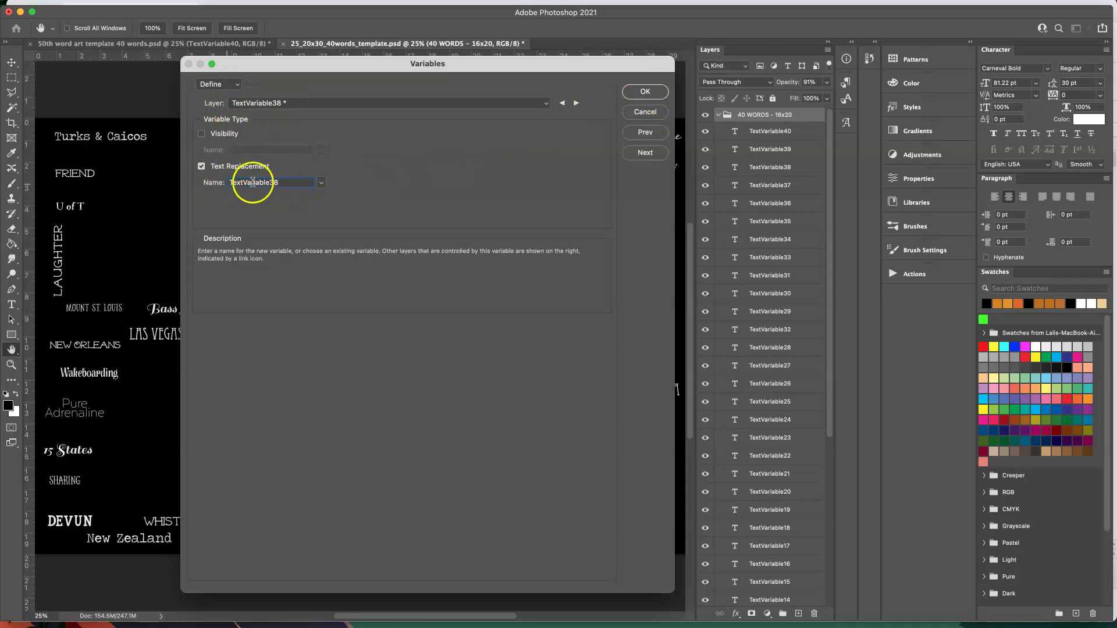
{"action": "left_click", "coordinate": [273, 182]}
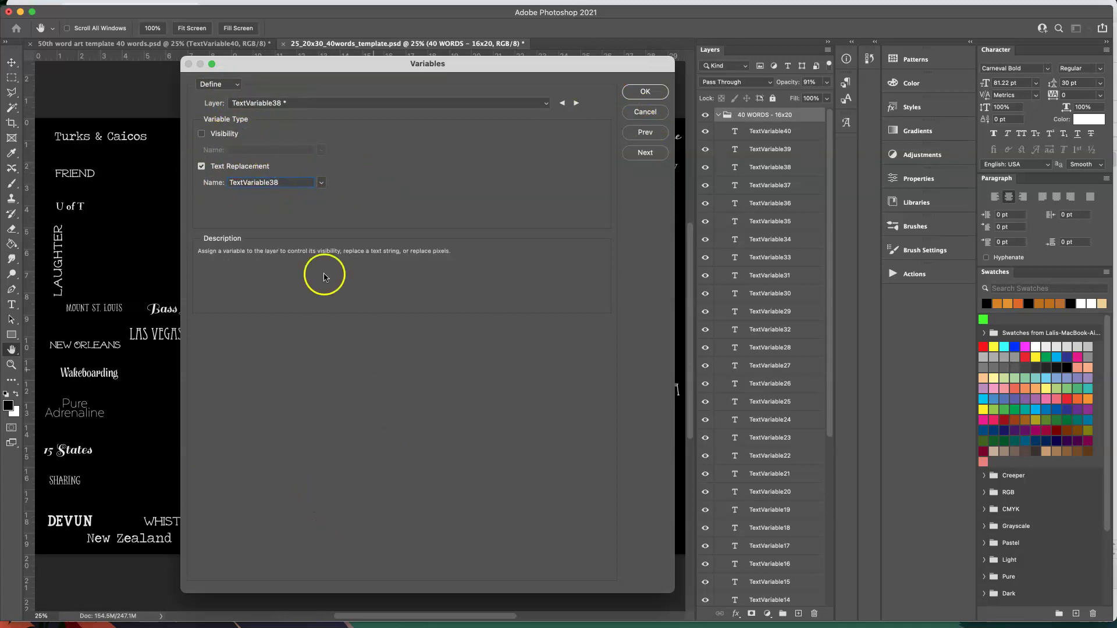
{"action": "left_click", "coordinate": [50, 4]}
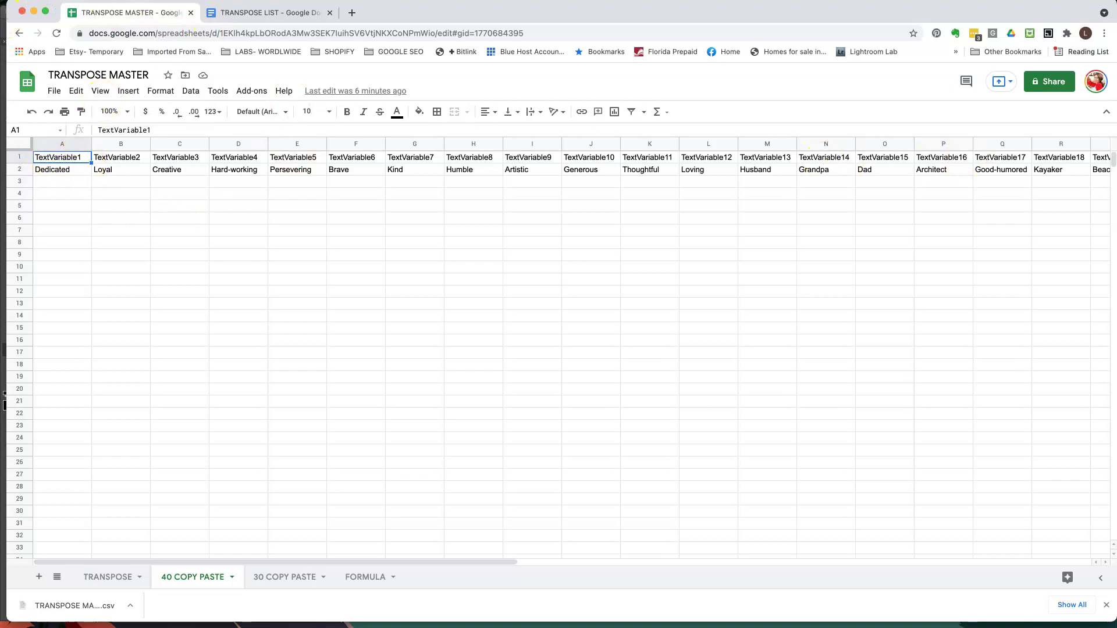
Back in Photoshop, check the asterisked layers in the Layer list and confirm with OK
{"action": "left_click", "coordinate": [3, 13]}
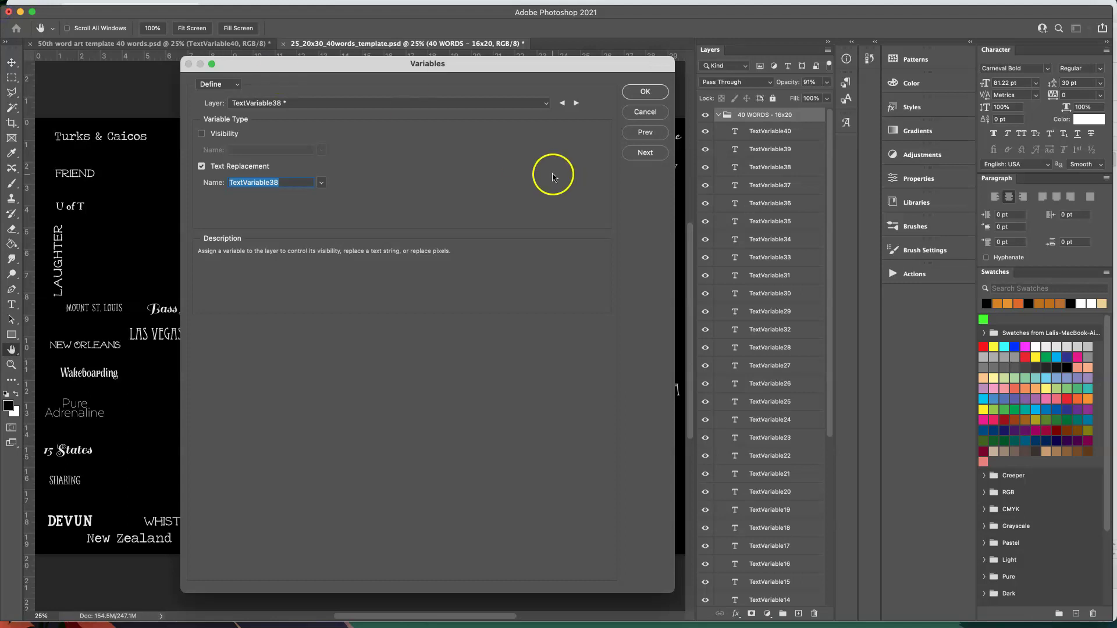
{"action": "left_click", "coordinate": [546, 103]}
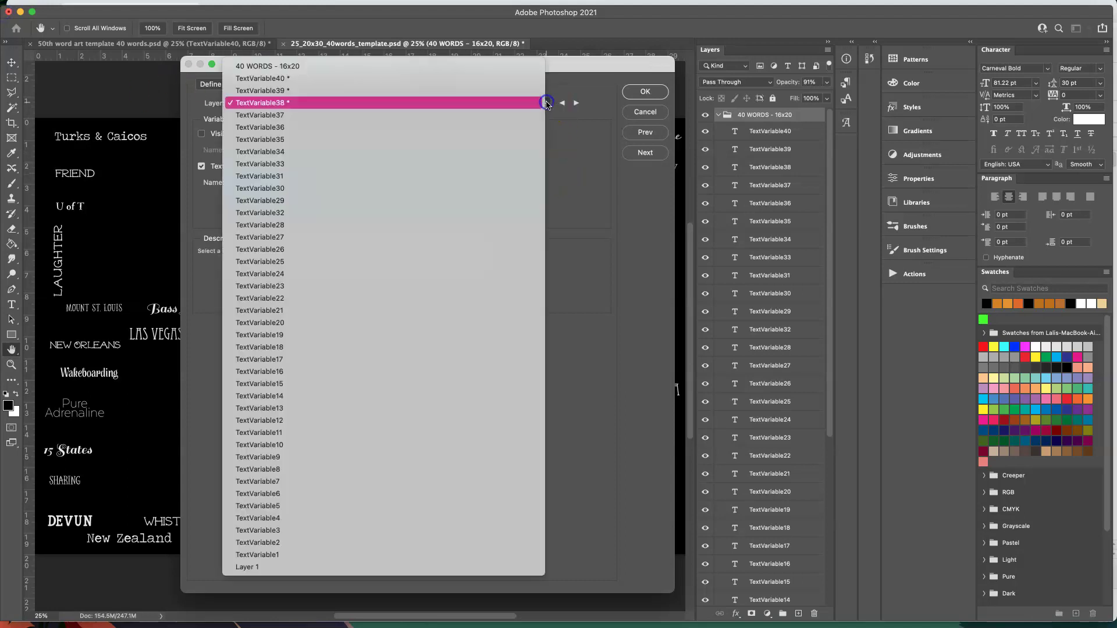
{"action": "left_click", "coordinate": [573, 88]}
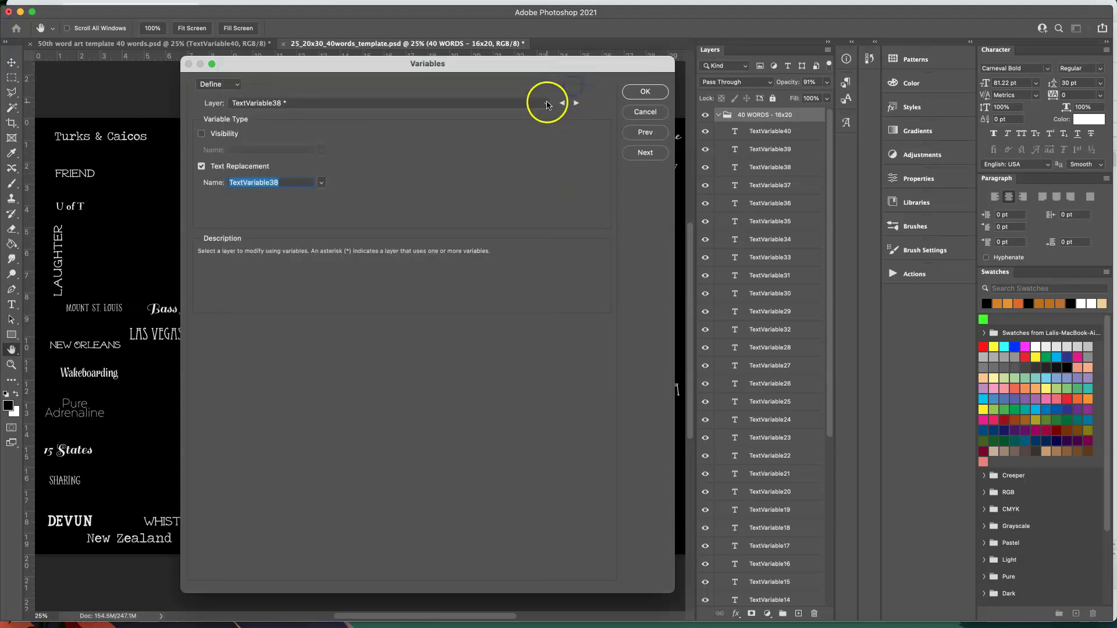
{"action": "left_click", "coordinate": [545, 103]}
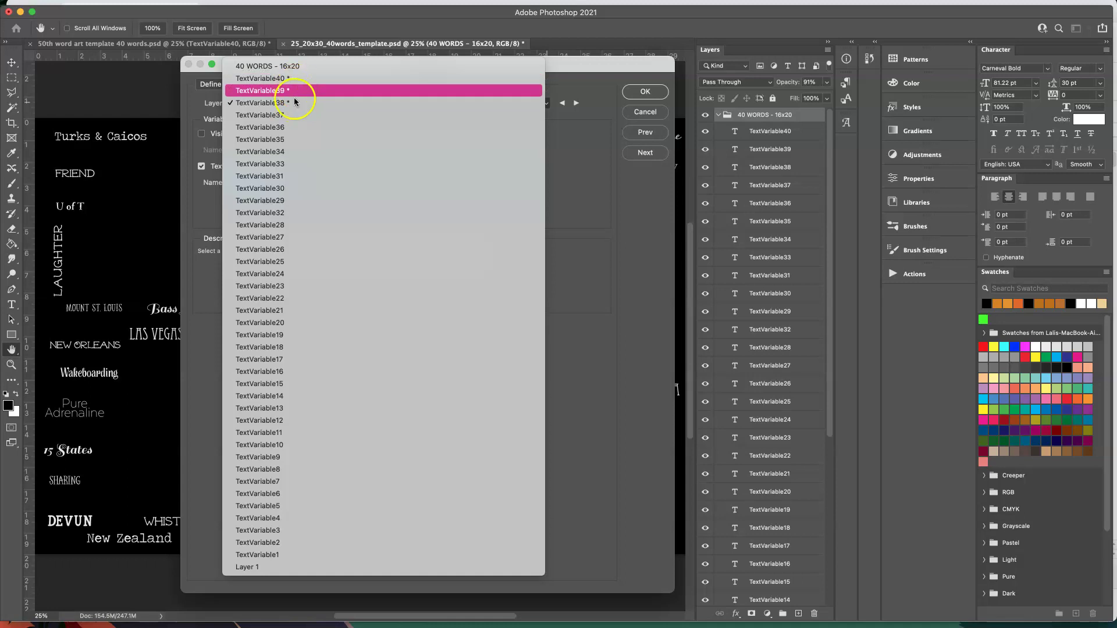
{"action": "left_click", "coordinate": [576, 72]}
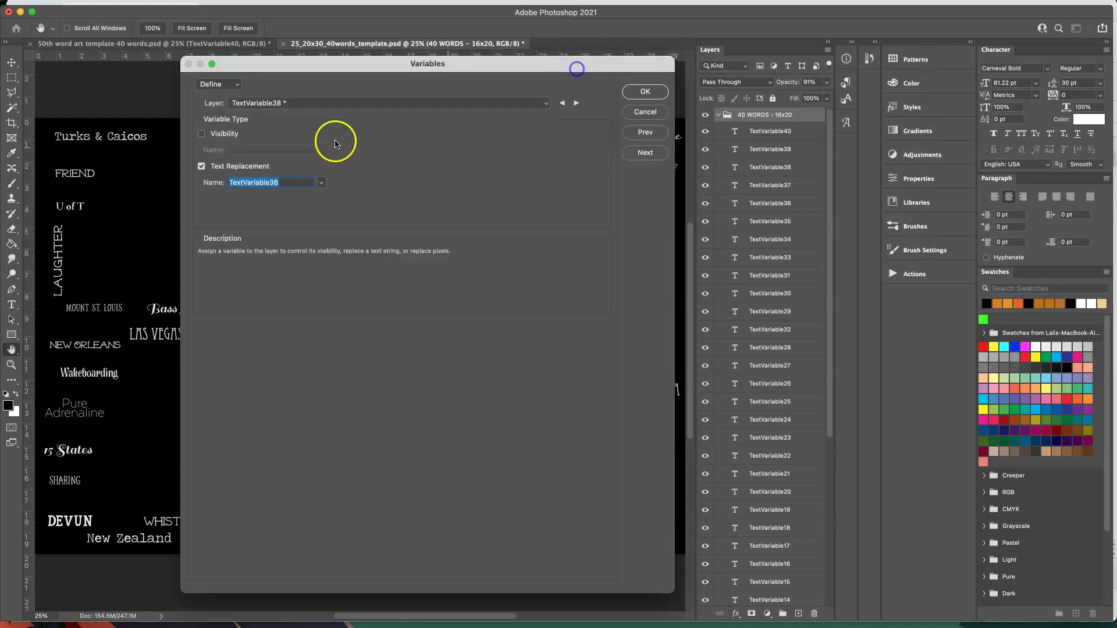
{"action": "left_click", "coordinate": [647, 90]}
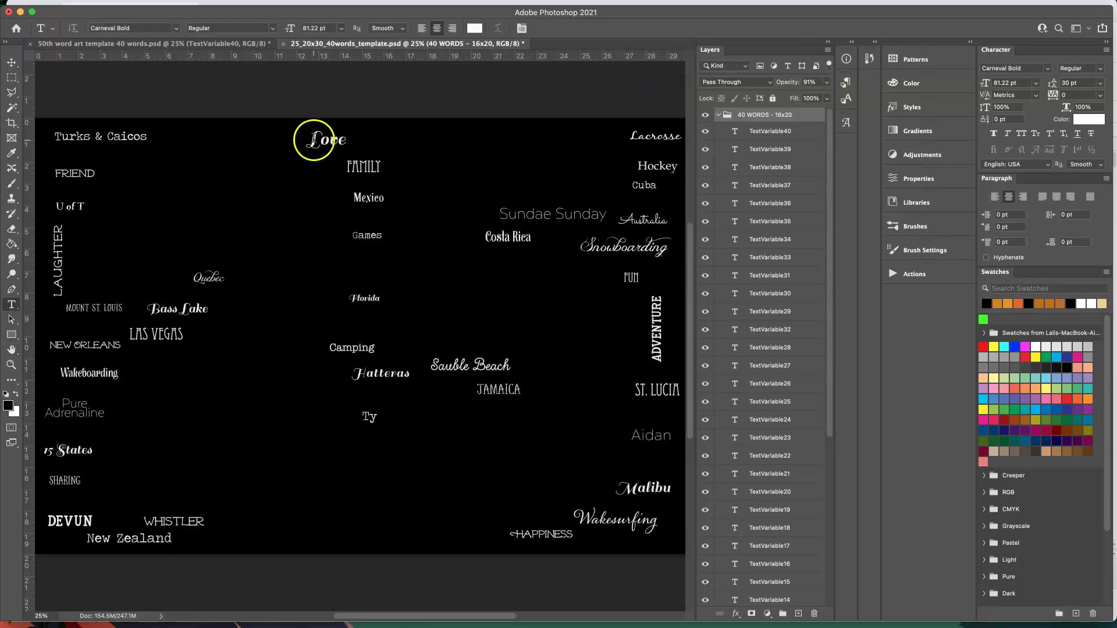
Show the '50th word art template' document, then bring the TRANSPOSE MASTER 40 COPY PASTE sheet in front of Photoshop
{"action": "left_click", "coordinate": [155, 43]}
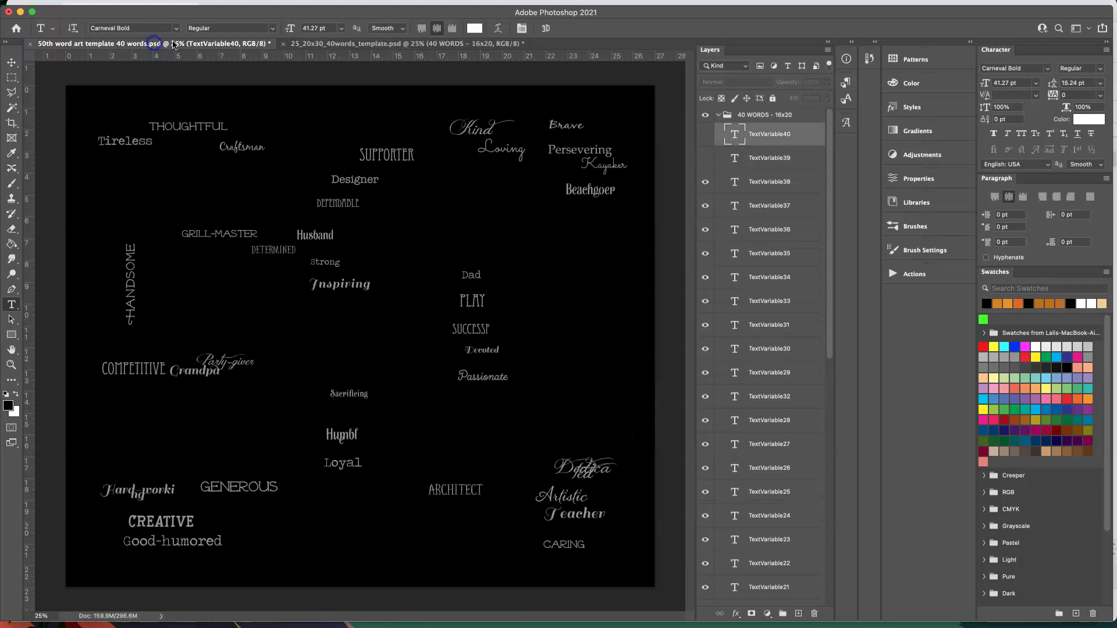
{"action": "left_click", "coordinate": [736, 131]}
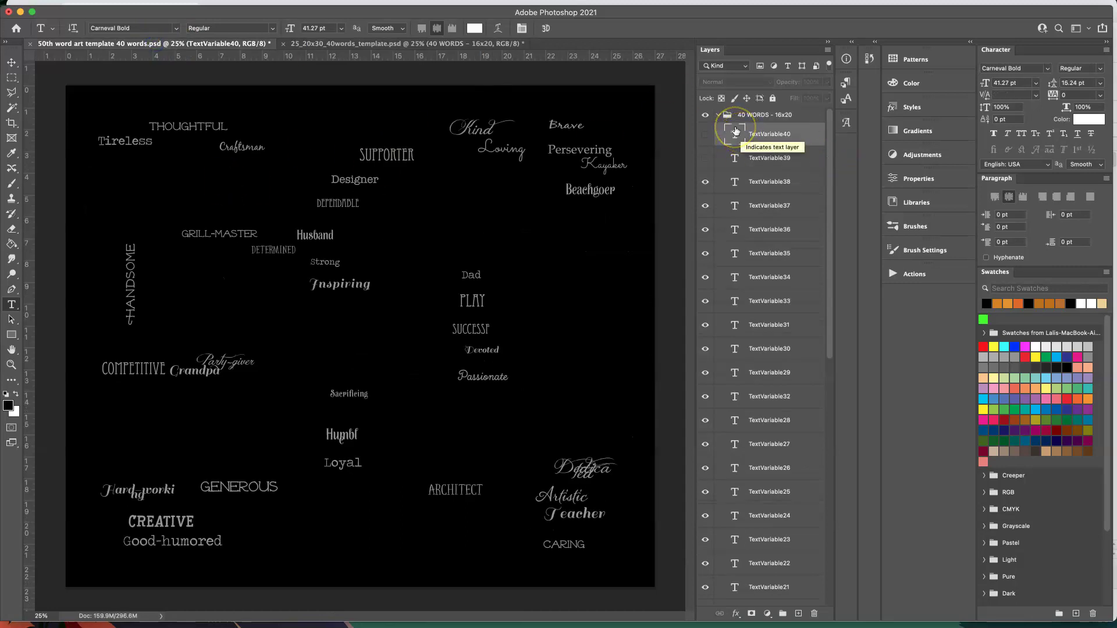
{"action": "mouse_move", "coordinate": [736, 129]}
{"action": "left_mouse_down"}
{"action": "mouse_move", "coordinate": [738, 110]}
{"action": "mouse_move", "coordinate": [678, 71]}
{"action": "mouse_move", "coordinate": [692, 88]}
{"action": "mouse_move", "coordinate": [618, 72]}
{"action": "mouse_move", "coordinate": [665, 63]}
{"action": "left_mouse_up"}
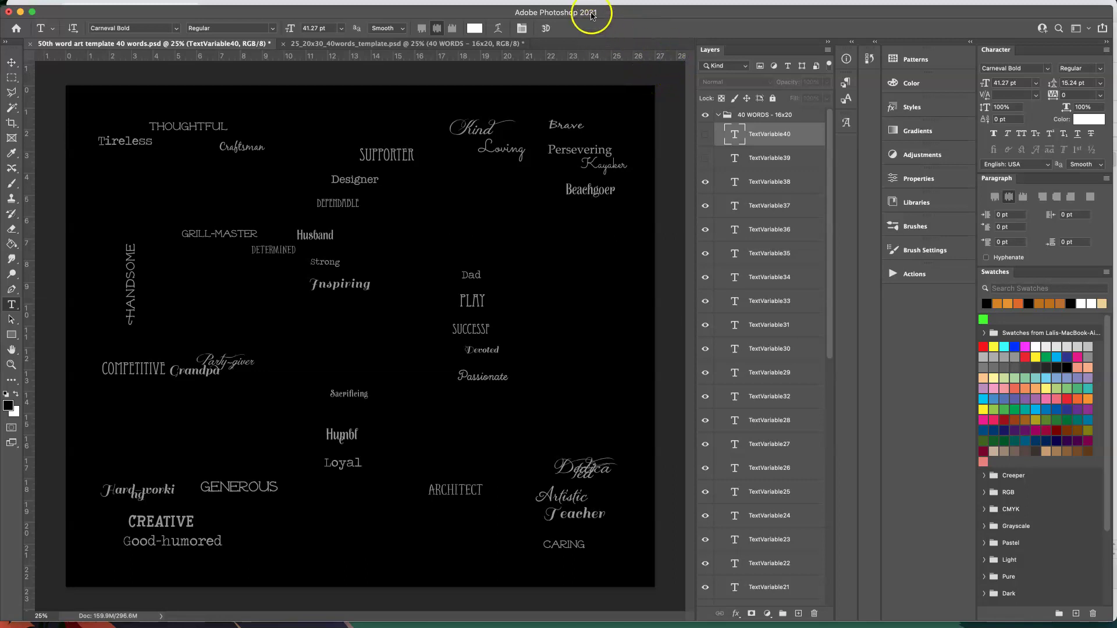
{"action": "left_click_drag", "start_coordinate": [591, 12], "coordinate": [618, 38]}
{"action": "left_click", "coordinate": [385, 13]}
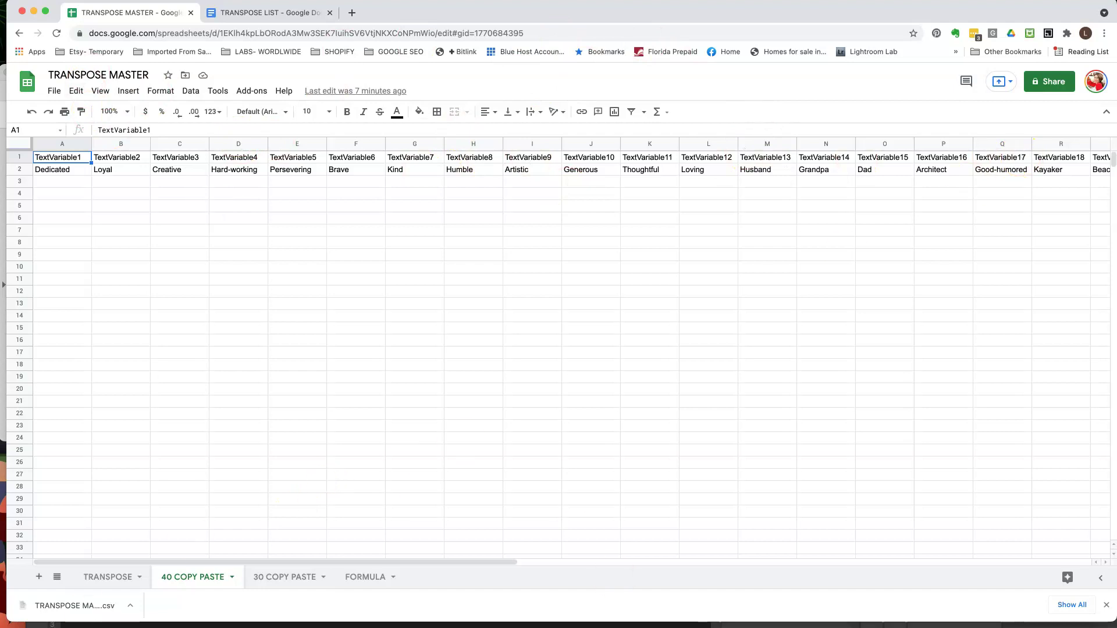
Switch back to Photoshop with Cmd+Tab so the 50th word art template shows over Google Sheets
{"action": "key", "text": "super+Tab"}
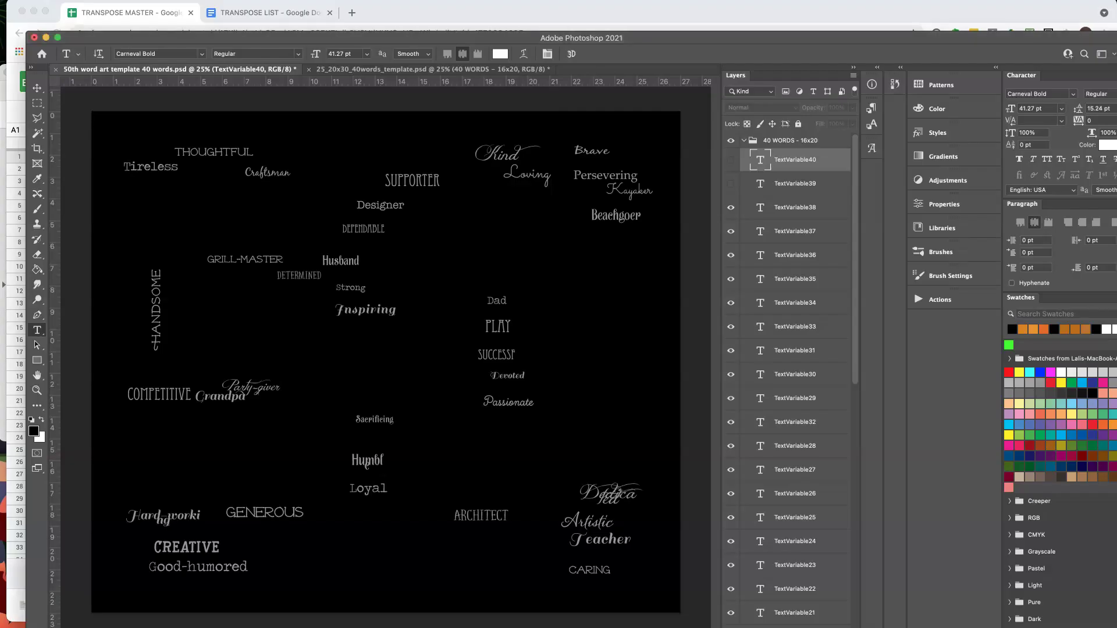